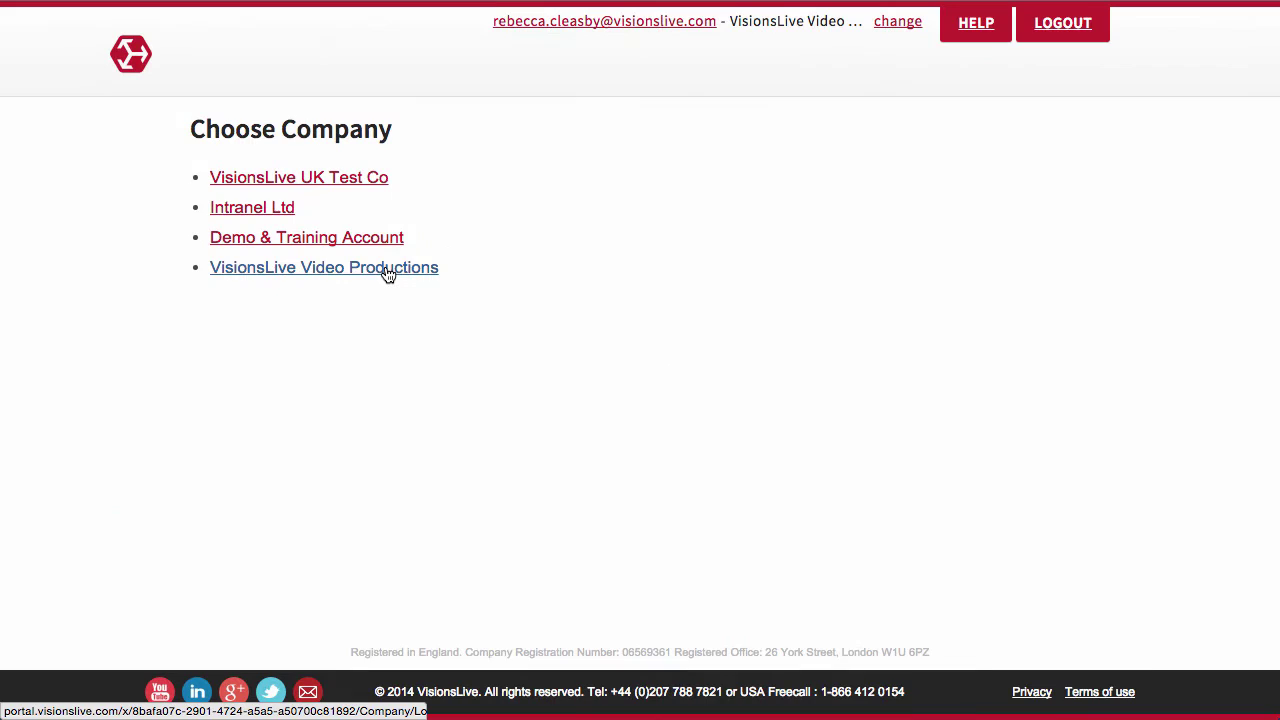
# Open the VisionsLive Video Productions company and create the English project "The Future of Robotics" for client CyberDyne Systems.
pyautogui.click(388, 268)
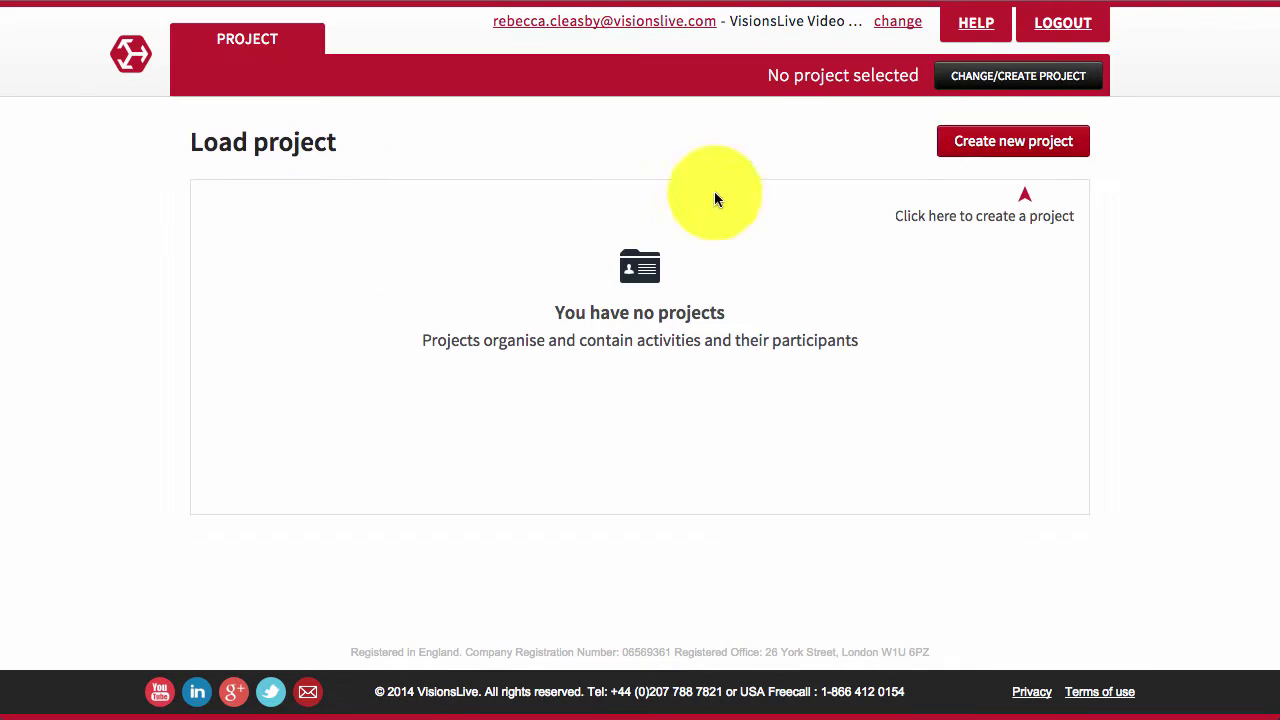
pyautogui.click(1087, 148)
pyautogui.click(531, 194)
pyautogui.write('CyberDyne Systems')
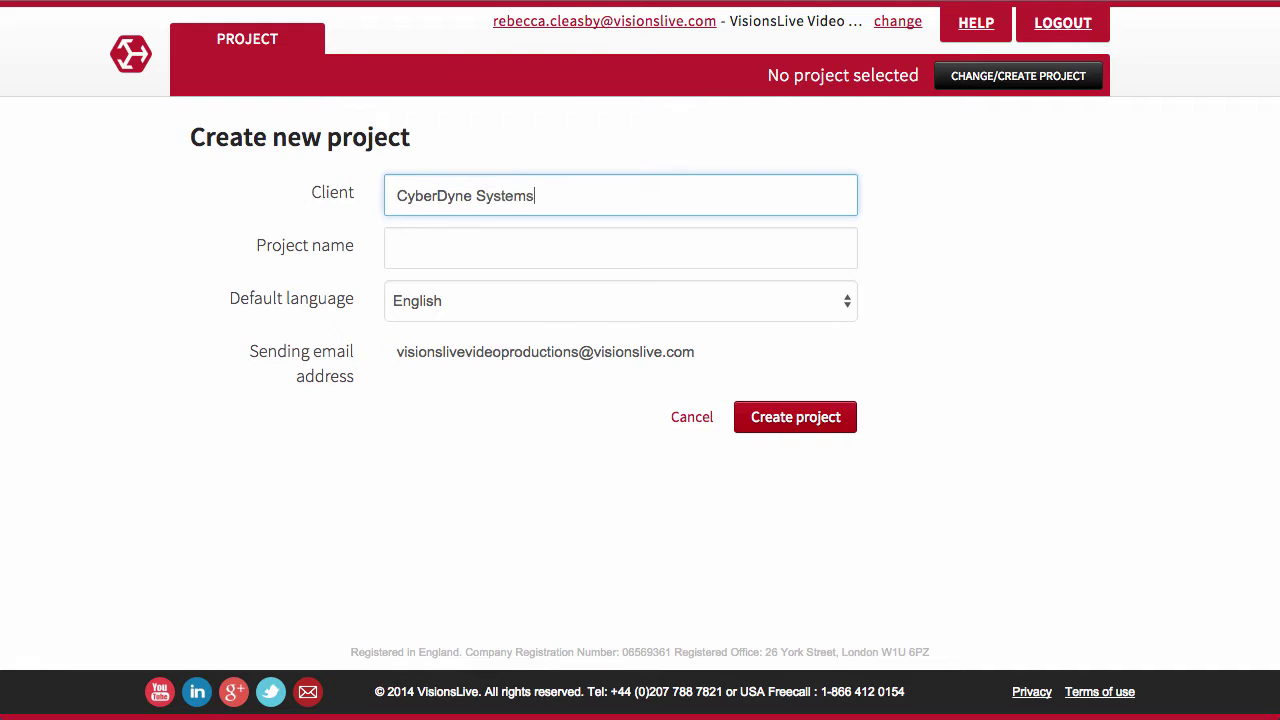
pyautogui.click(620, 248)
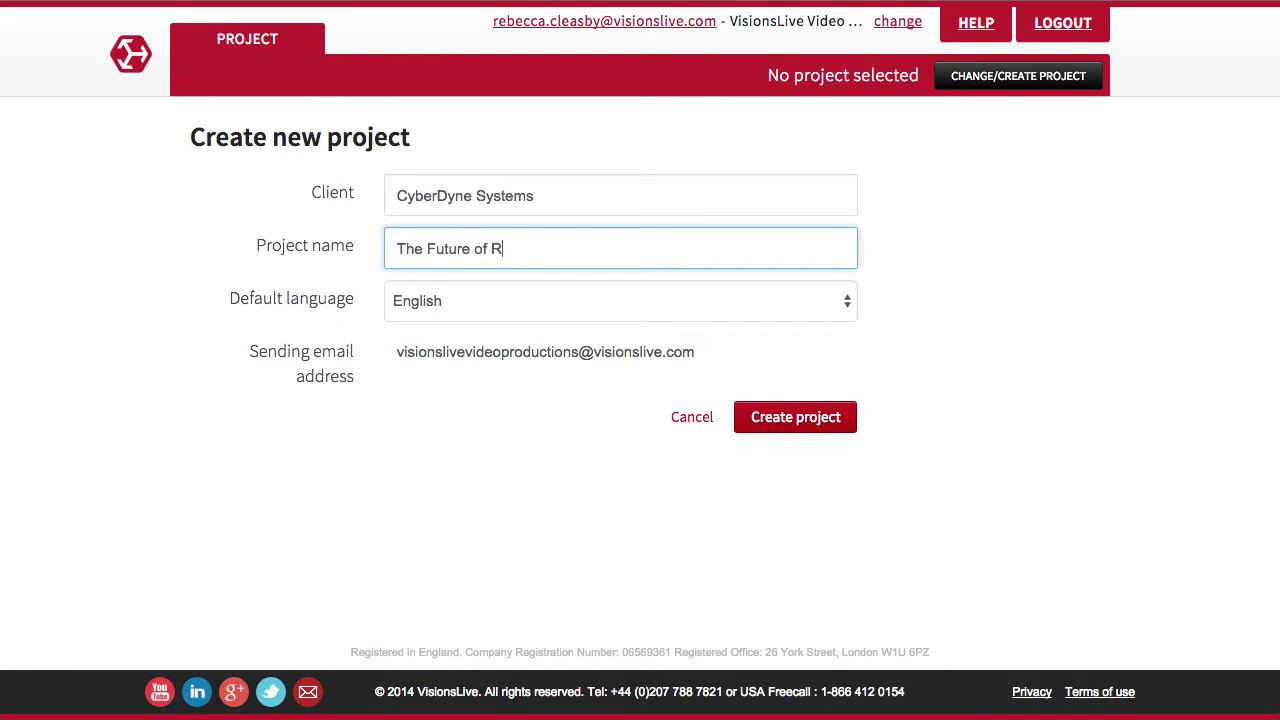
pyautogui.click(647, 301)
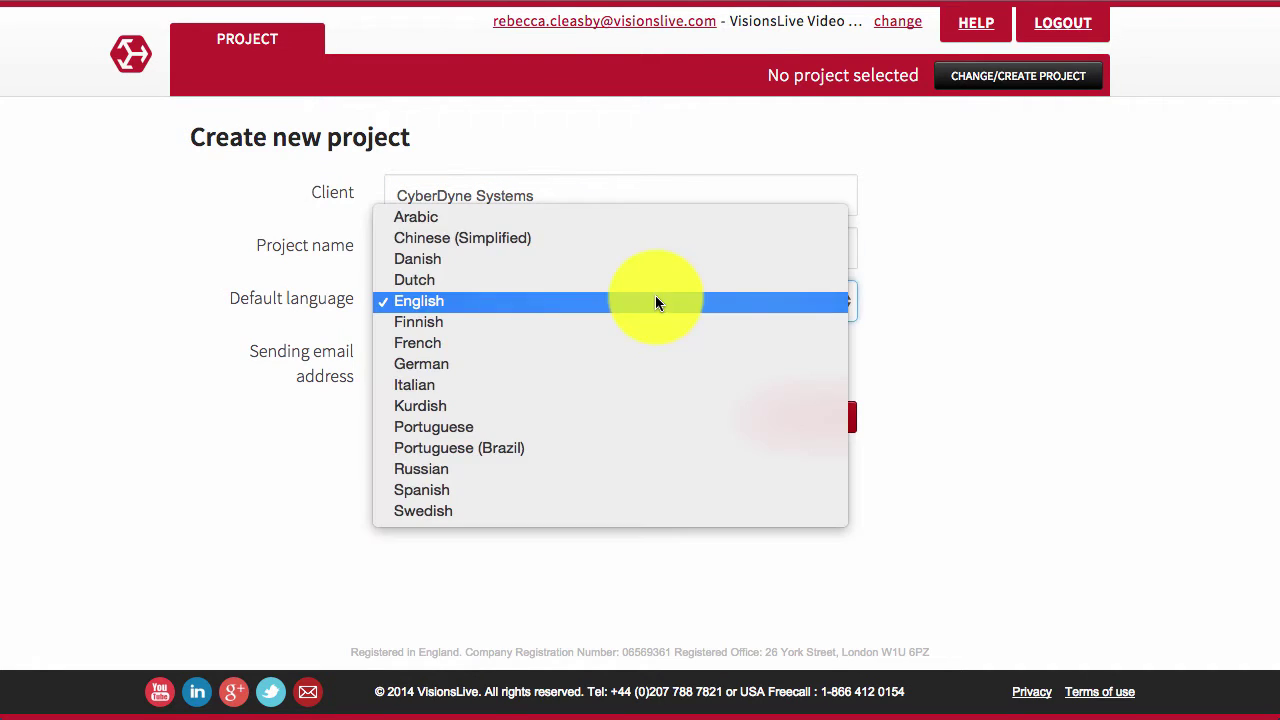
pyautogui.click(655, 300)
pyautogui.click(828, 428)
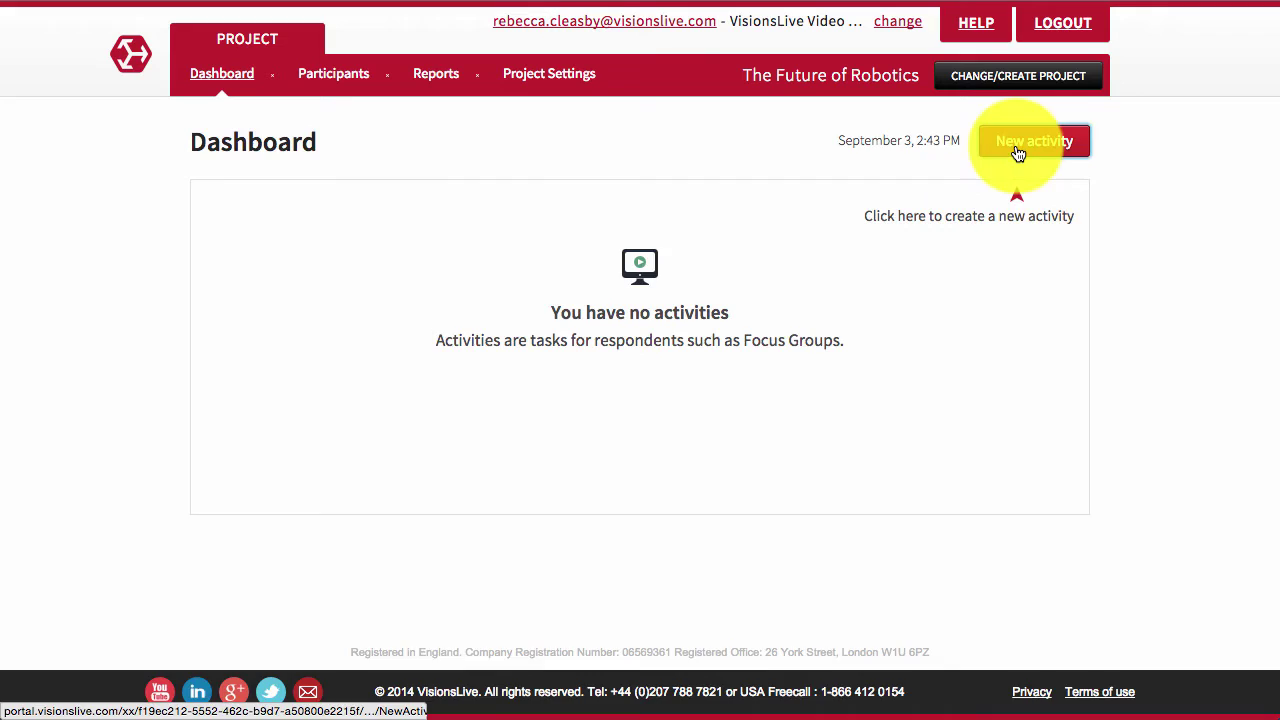
# Start a new V+ Focus Groups activity with "Session 1" as both its title and private description.
pyautogui.click(1018, 152)
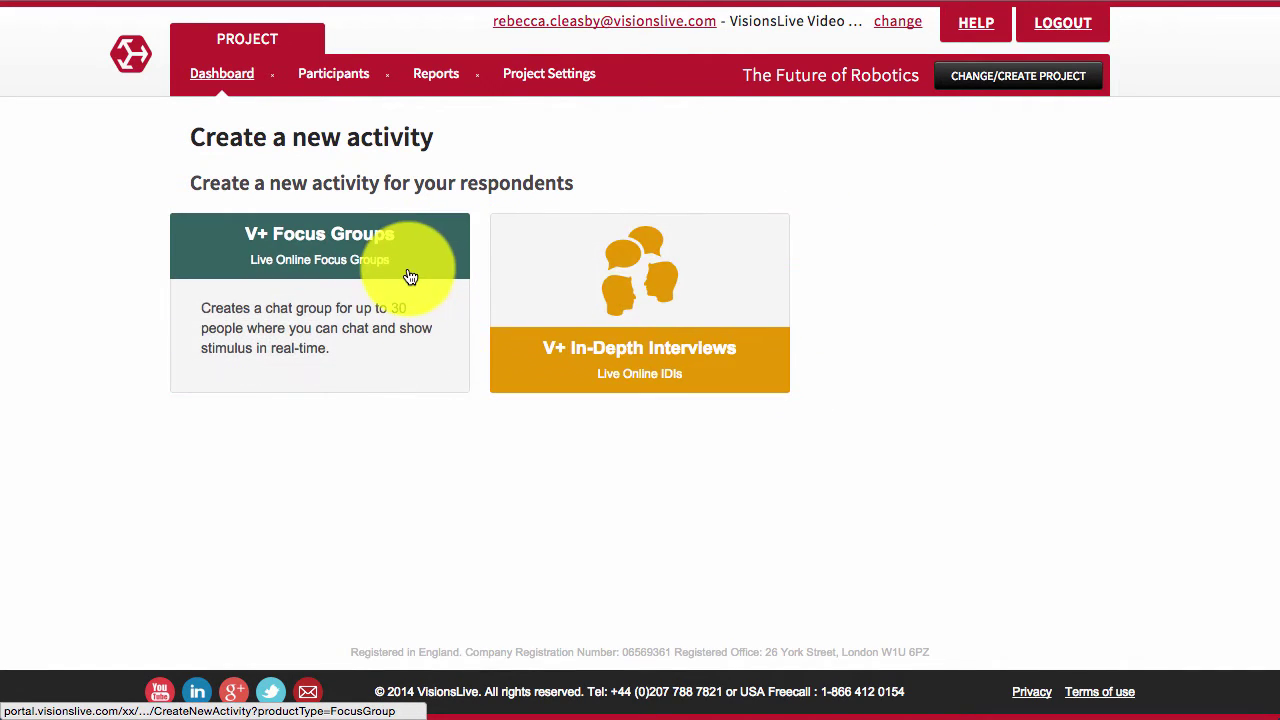
pyautogui.click(410, 277)
pyautogui.click(397, 257)
pyautogui.write('Se')
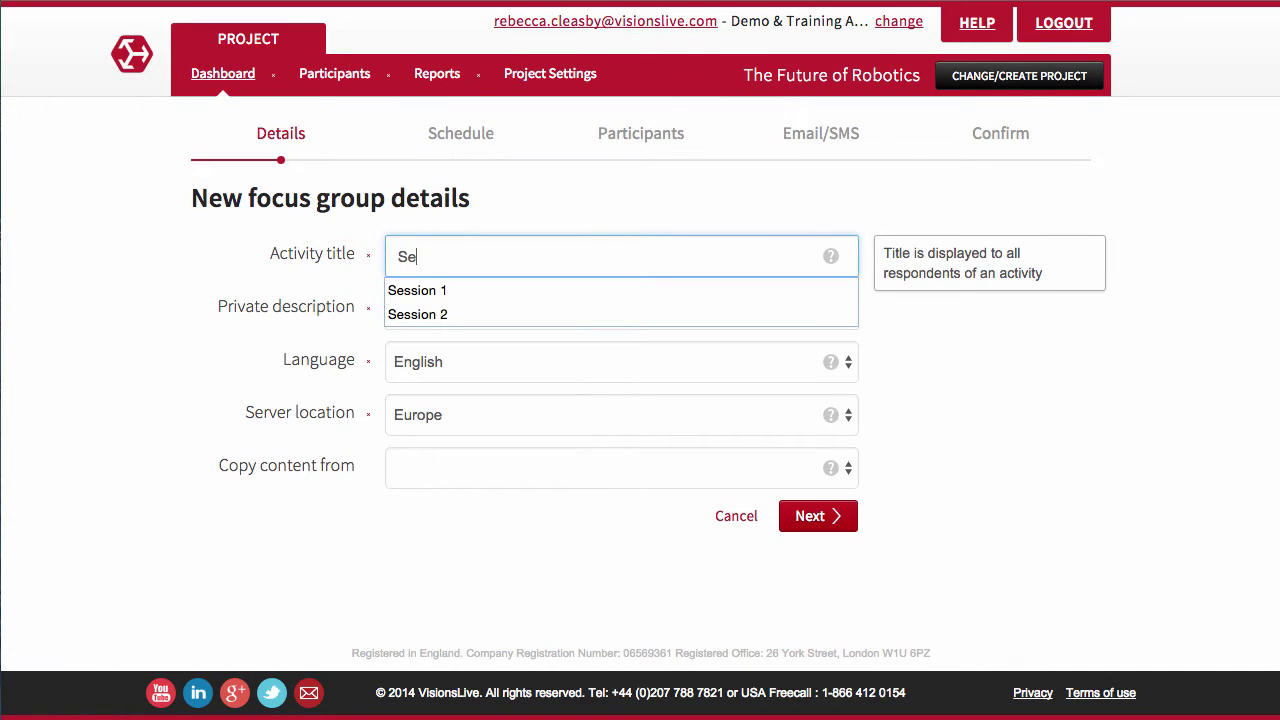
pyautogui.click(403, 288)
pyautogui.click(461, 310)
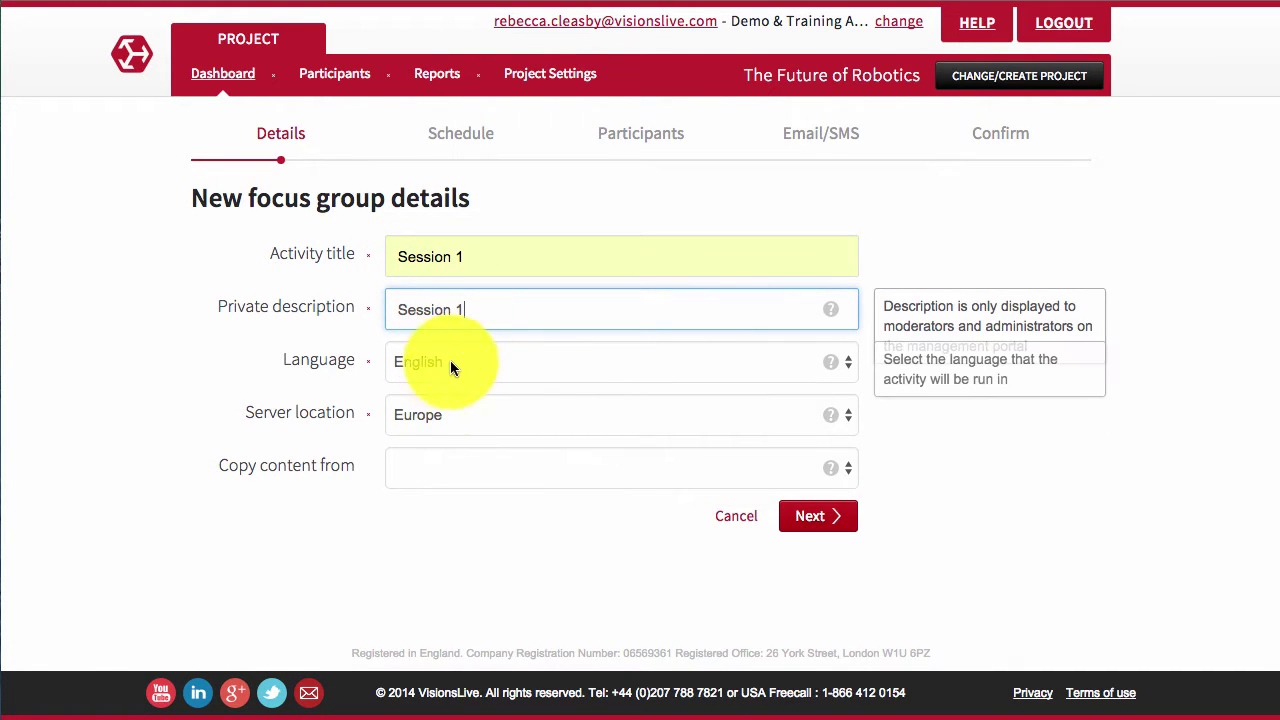
# Keep English as language, Europe as server location and no copied content, and continue to the focus group schedule.
pyautogui.click(801, 368)
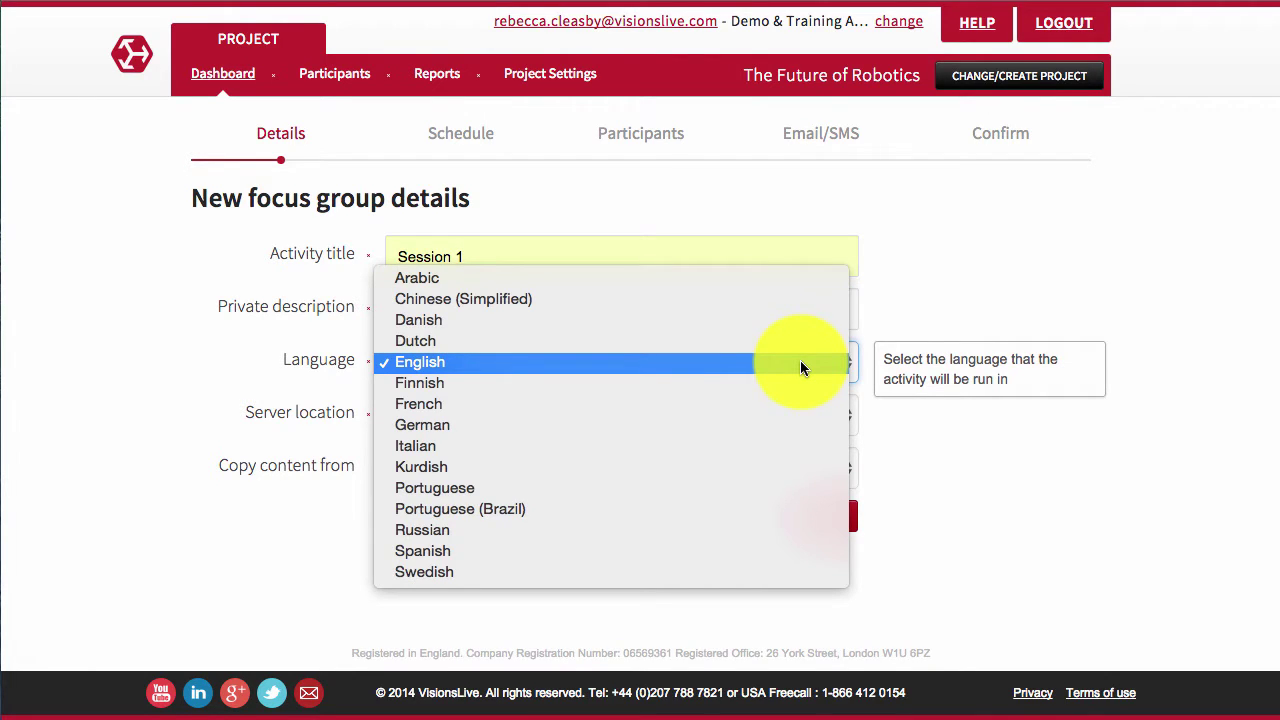
pyautogui.click(862, 411)
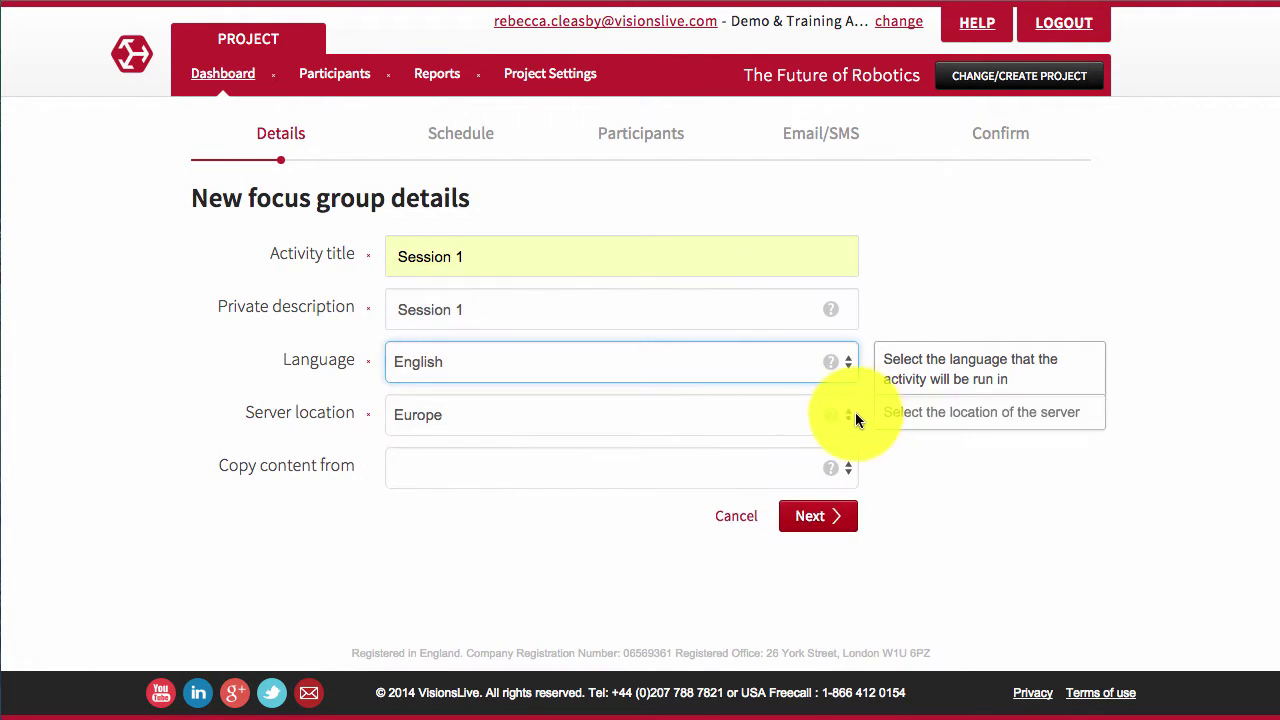
pyautogui.click(761, 419)
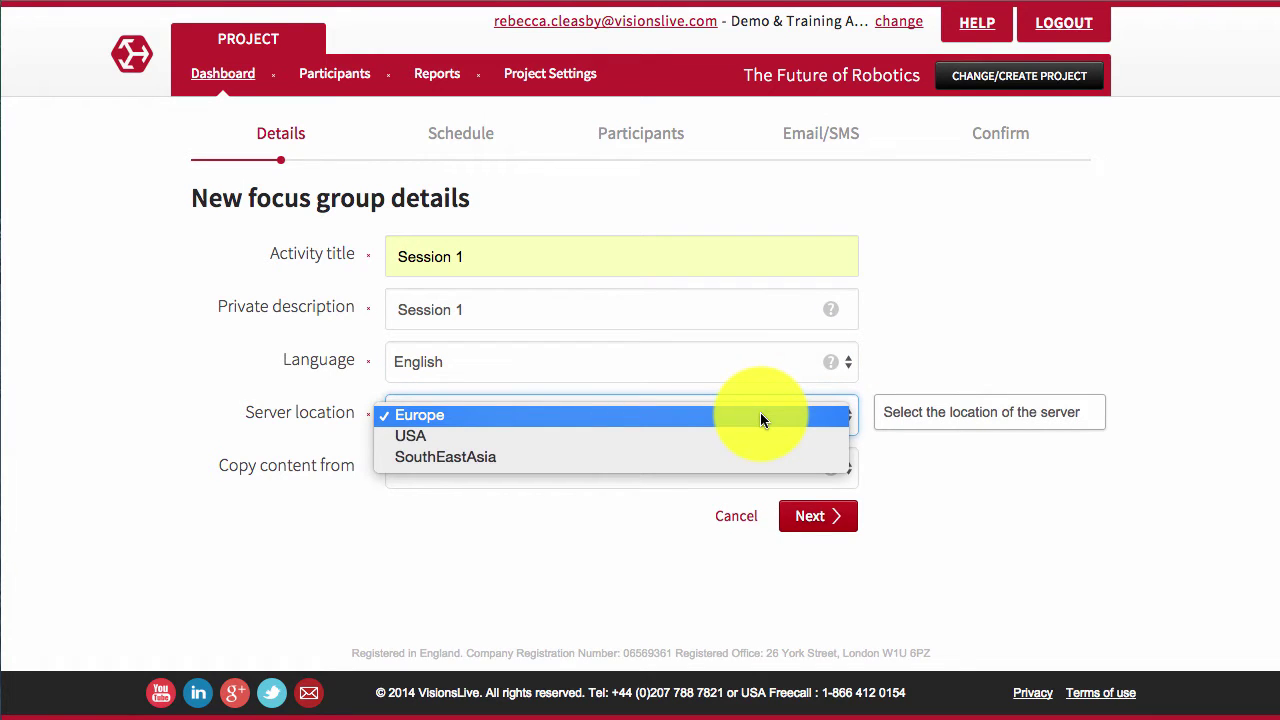
pyautogui.click(866, 456)
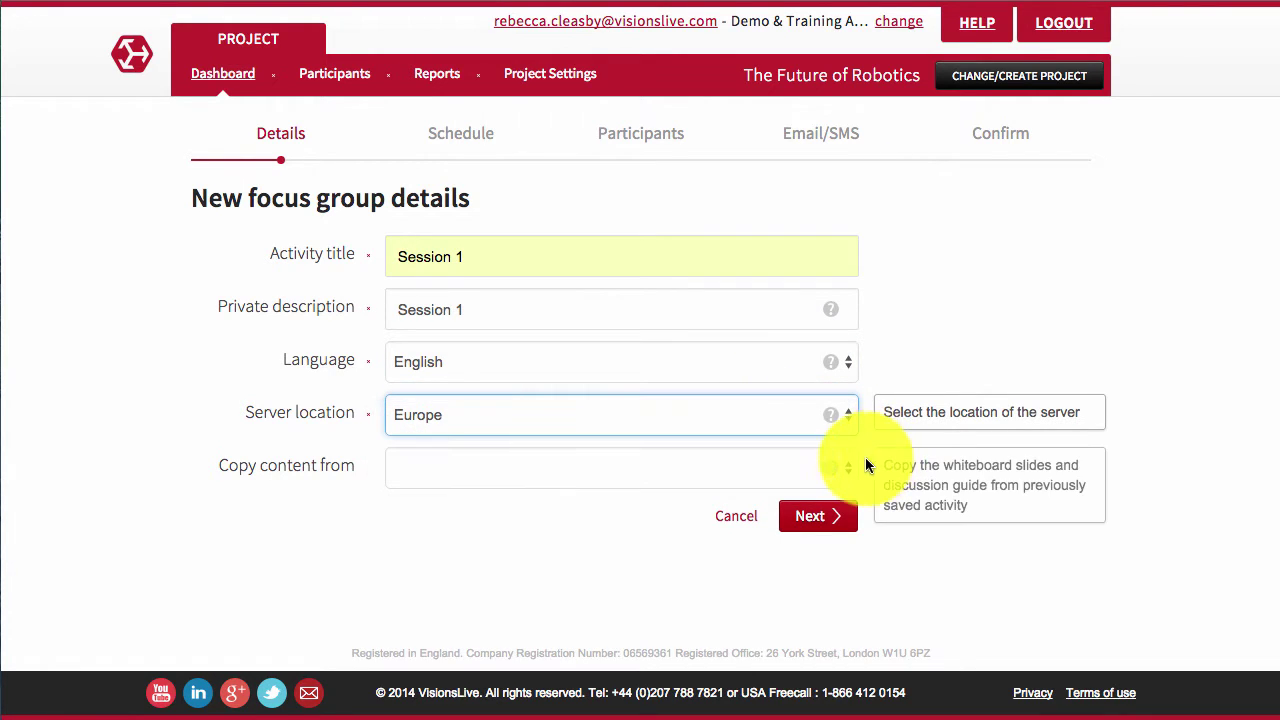
pyautogui.click(787, 468)
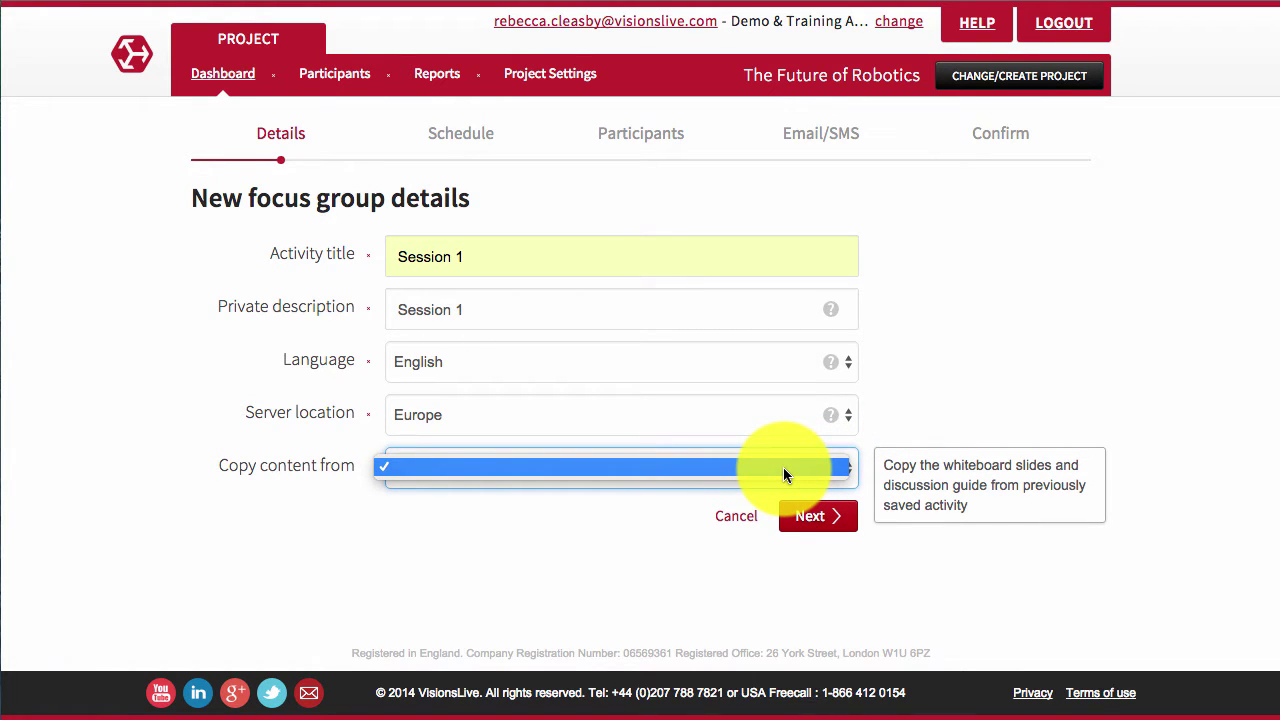
pyautogui.click(783, 467)
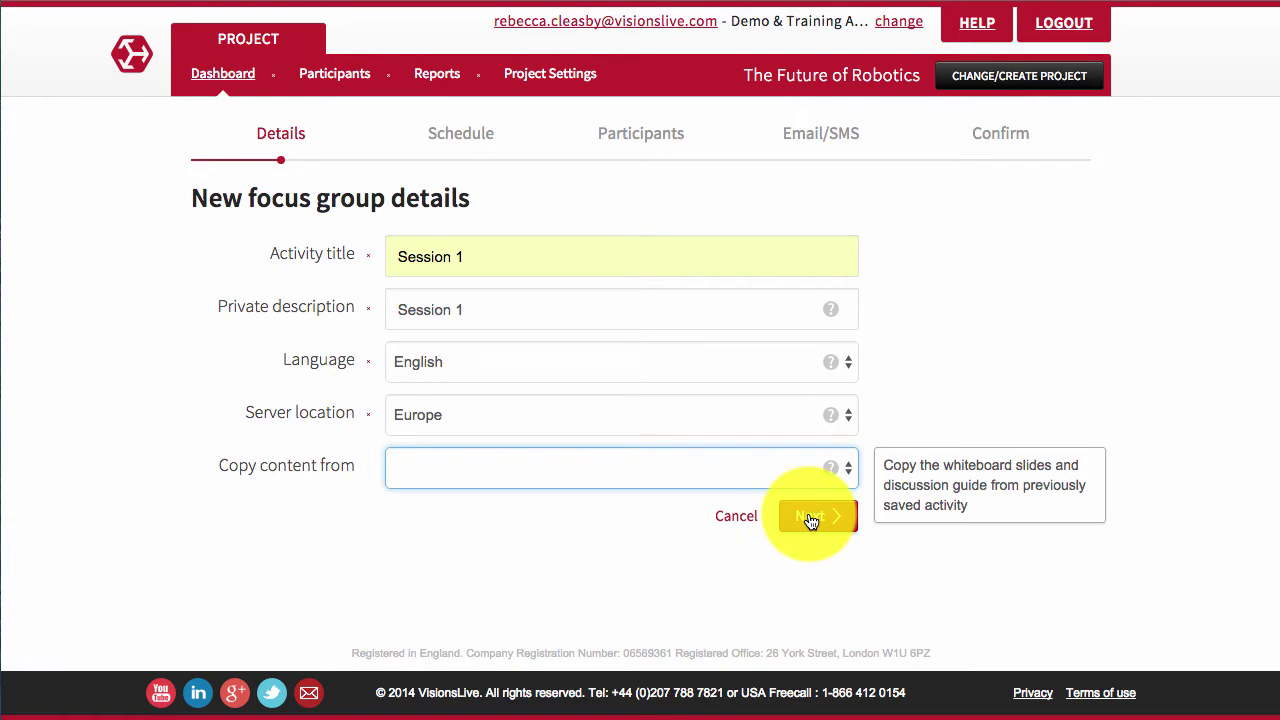
pyautogui.click(810, 518)
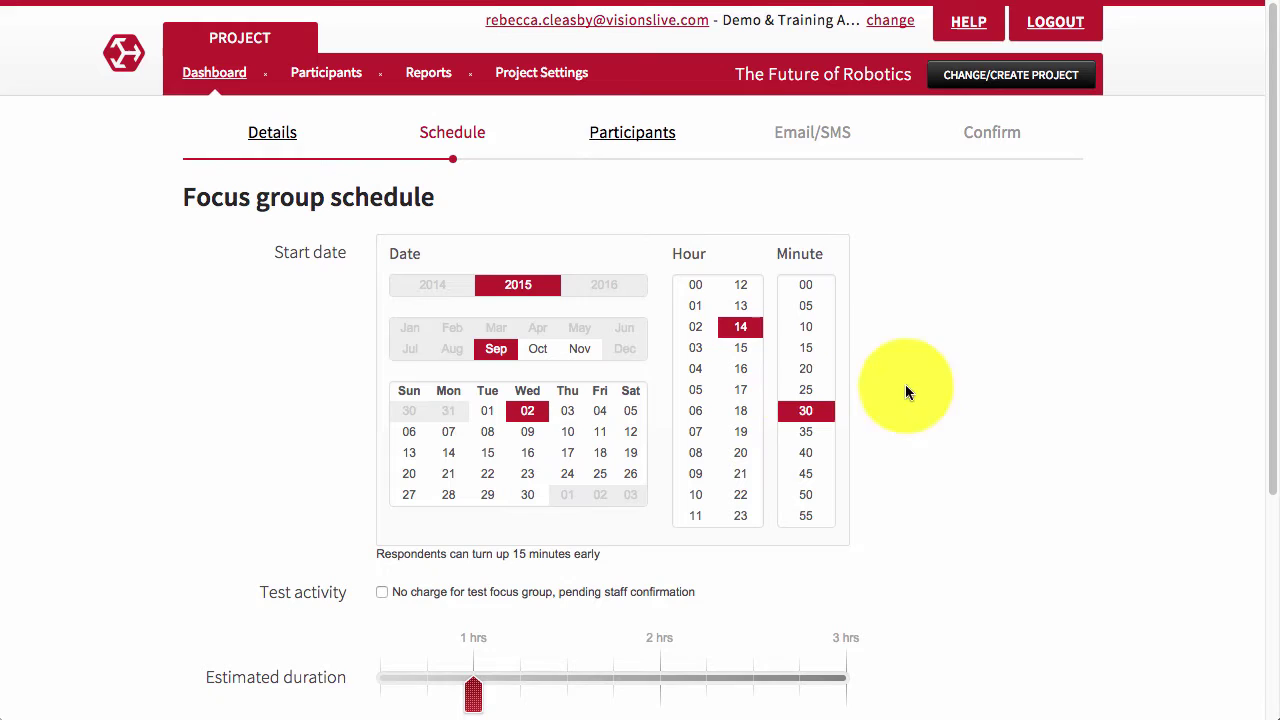
# Keep the estimated duration at 1 hour and the respondents at 10, and continue to participant selection.
pyautogui.scroll(-3, 1258, 435)
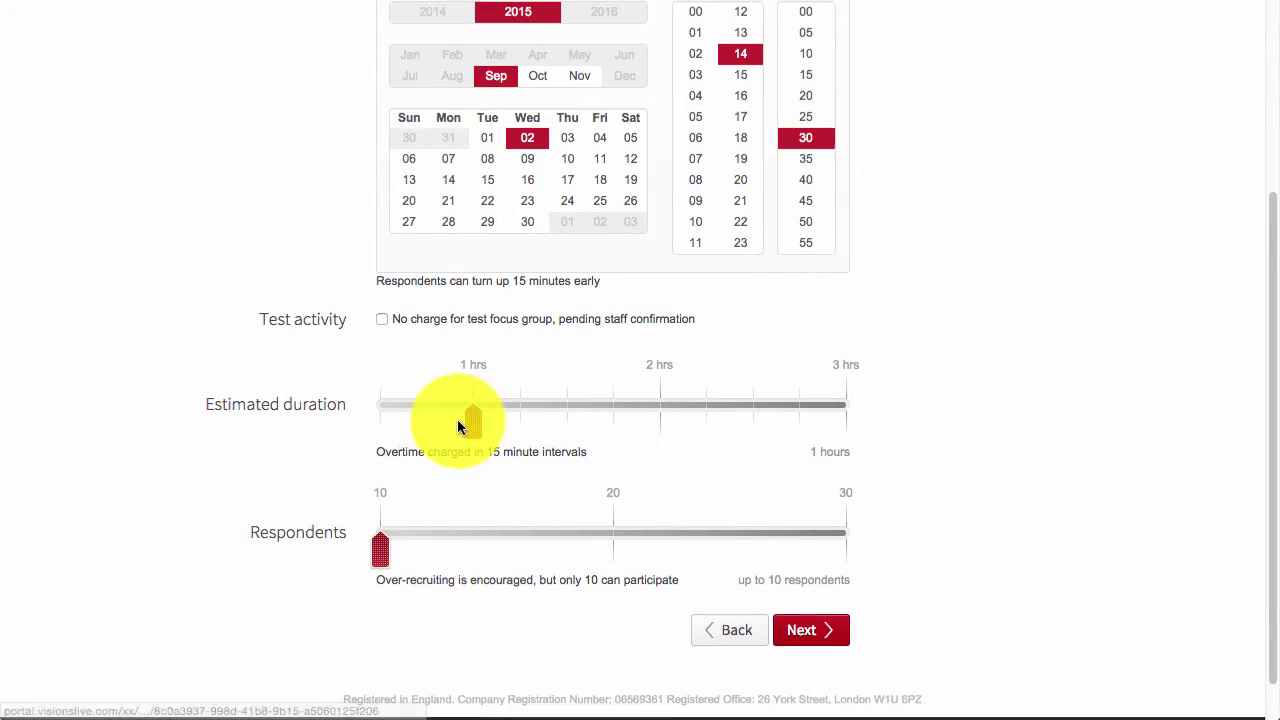
pyautogui.moveTo(468, 421)
pyautogui.mouseDown()
pyautogui.moveTo(635, 426)
pyautogui.moveTo(466, 421)
pyautogui.mouseUp()
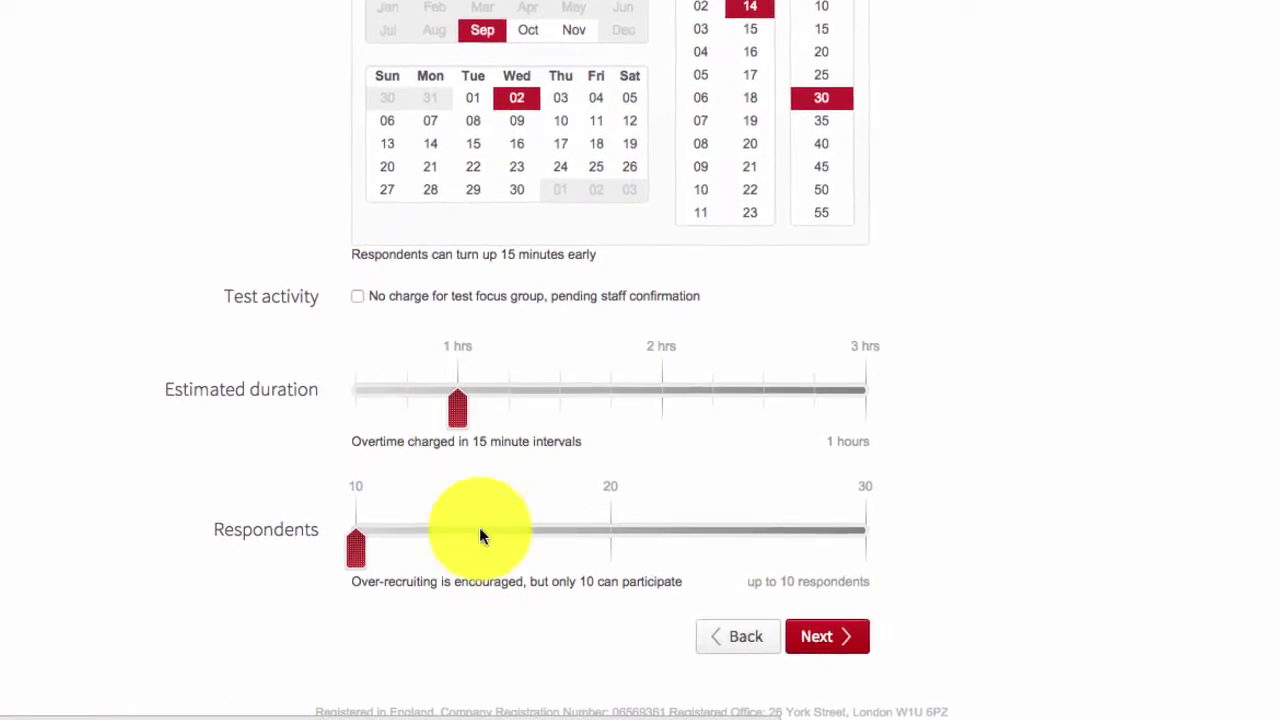
pyautogui.moveTo(373, 551); pyautogui.dragTo(331, 547)
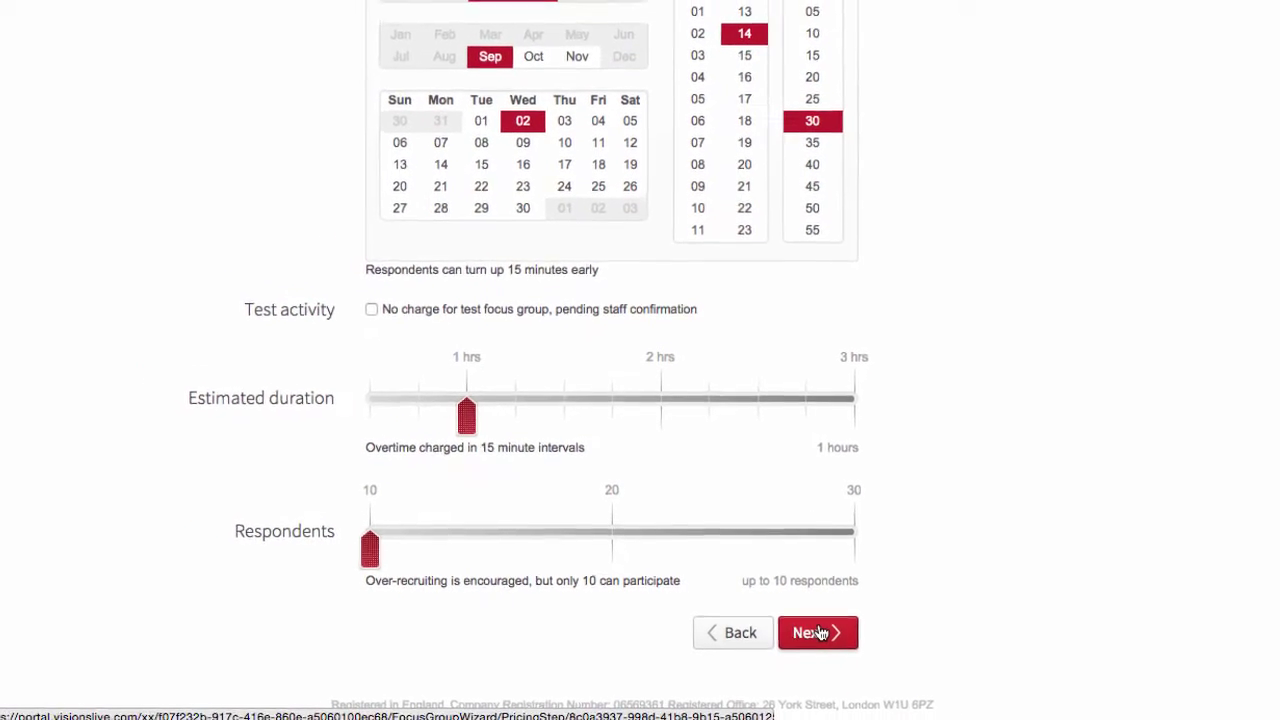
pyautogui.click(815, 630)
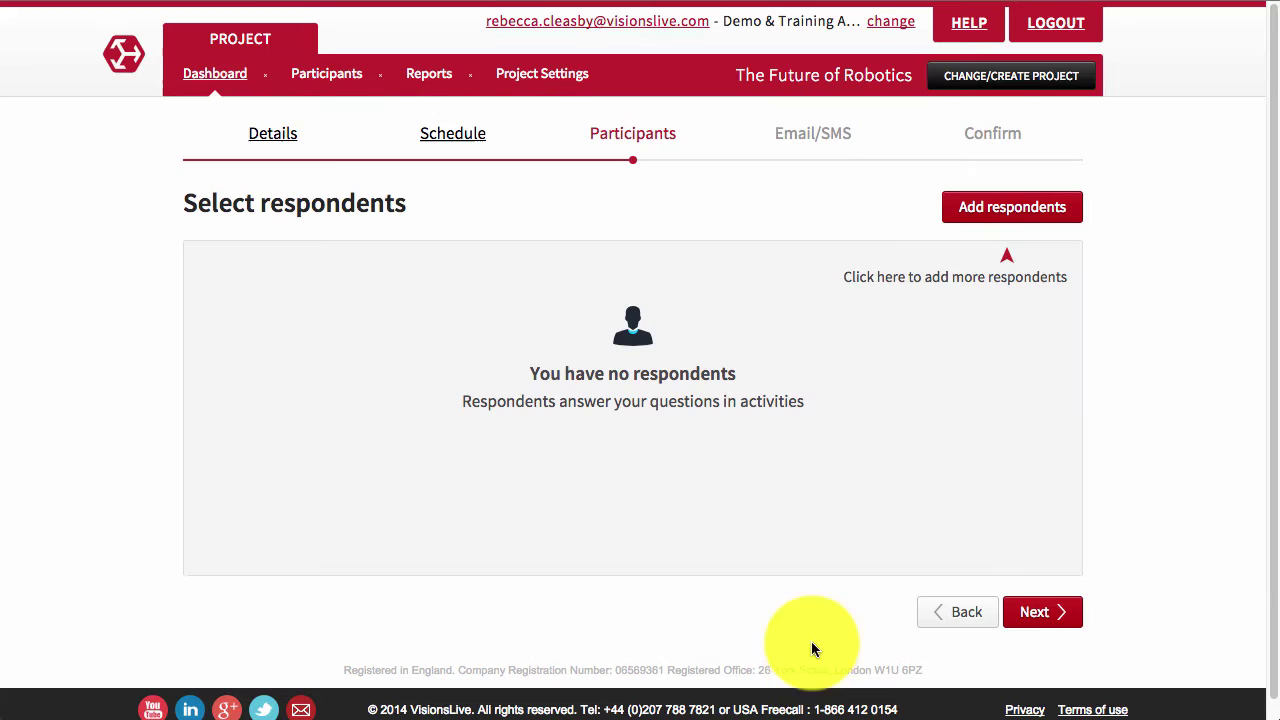
# Add respondents by pasting the ten respondent rows copied from the Excel sheet, with time zone (UTC) Dublin, Edinburgh, Lisbon, London.
pyautogui.click(969, 210)
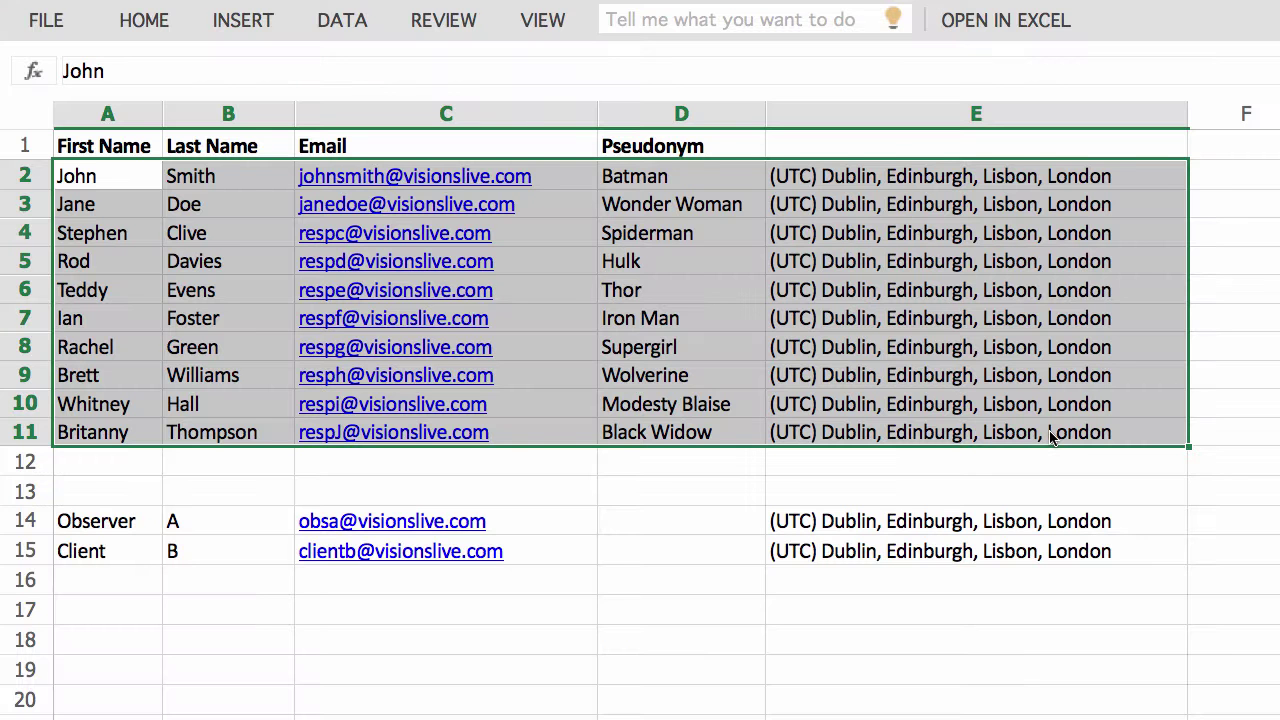
pyautogui.hotkey('ctrl', 'c')
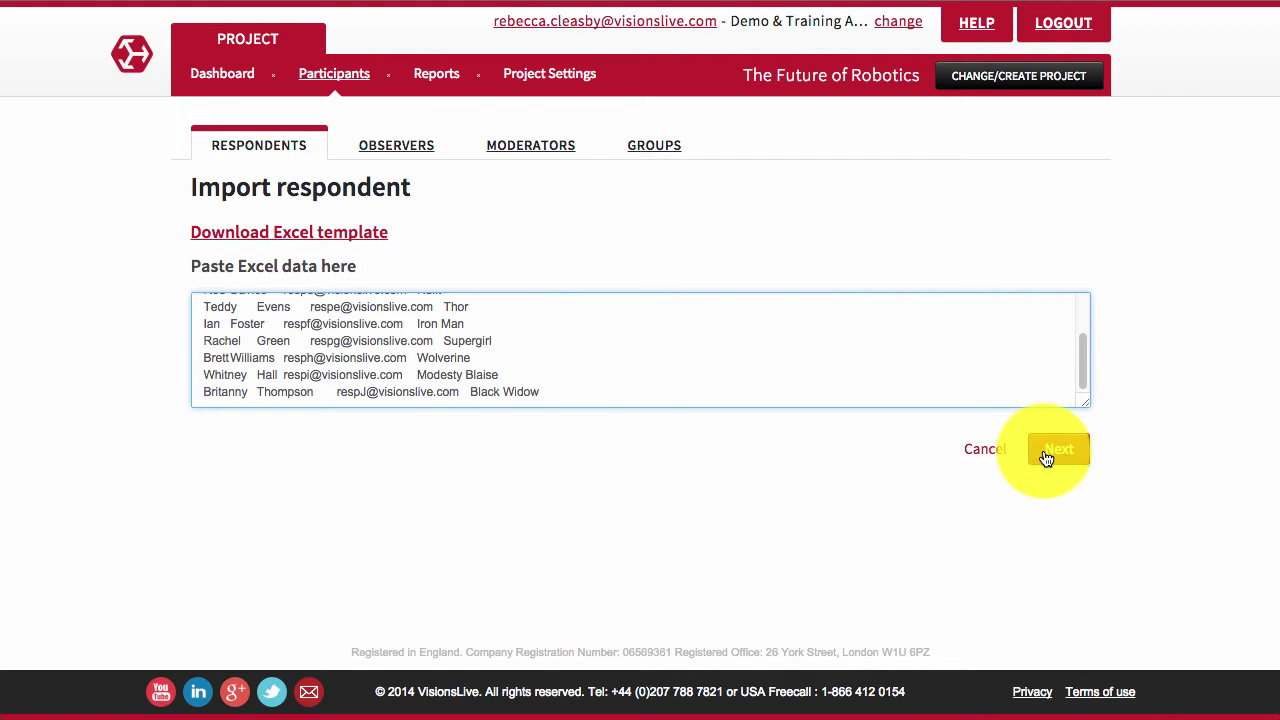
pyautogui.click(1057, 450)
pyautogui.click(694, 272)
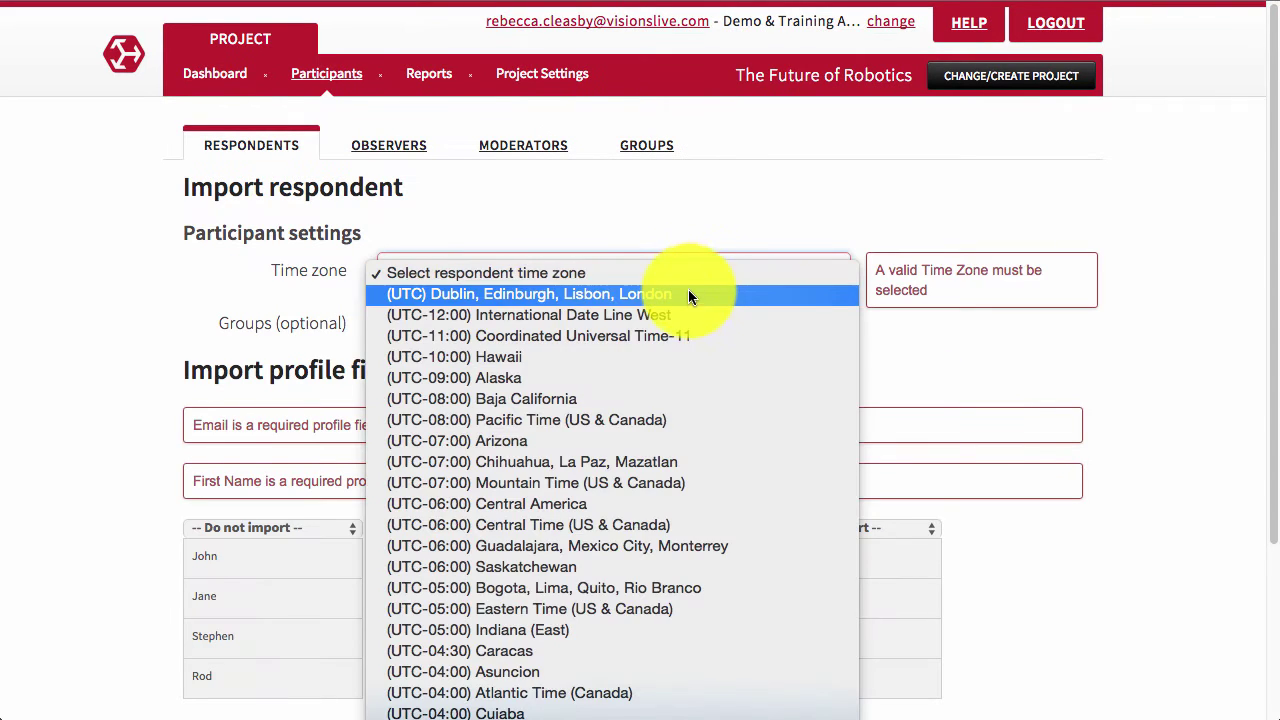
pyautogui.click(688, 289)
# Map the four data columns to First Name, Last Name, Email and Pseudonym, and import the respondents.
pyautogui.scroll(-1, 1272, 233)
pyautogui.scroll(-3, 1272, 233)
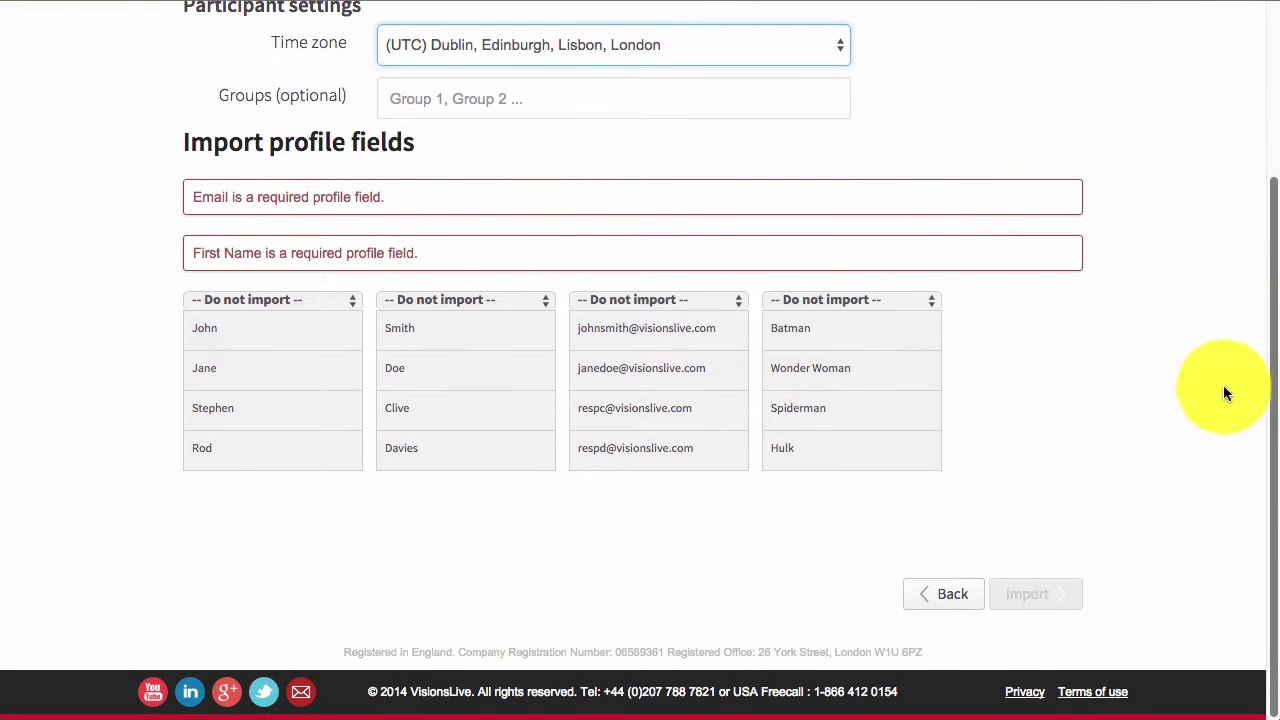
pyautogui.click(261, 301)
pyautogui.click(263, 315)
pyautogui.click(434, 300)
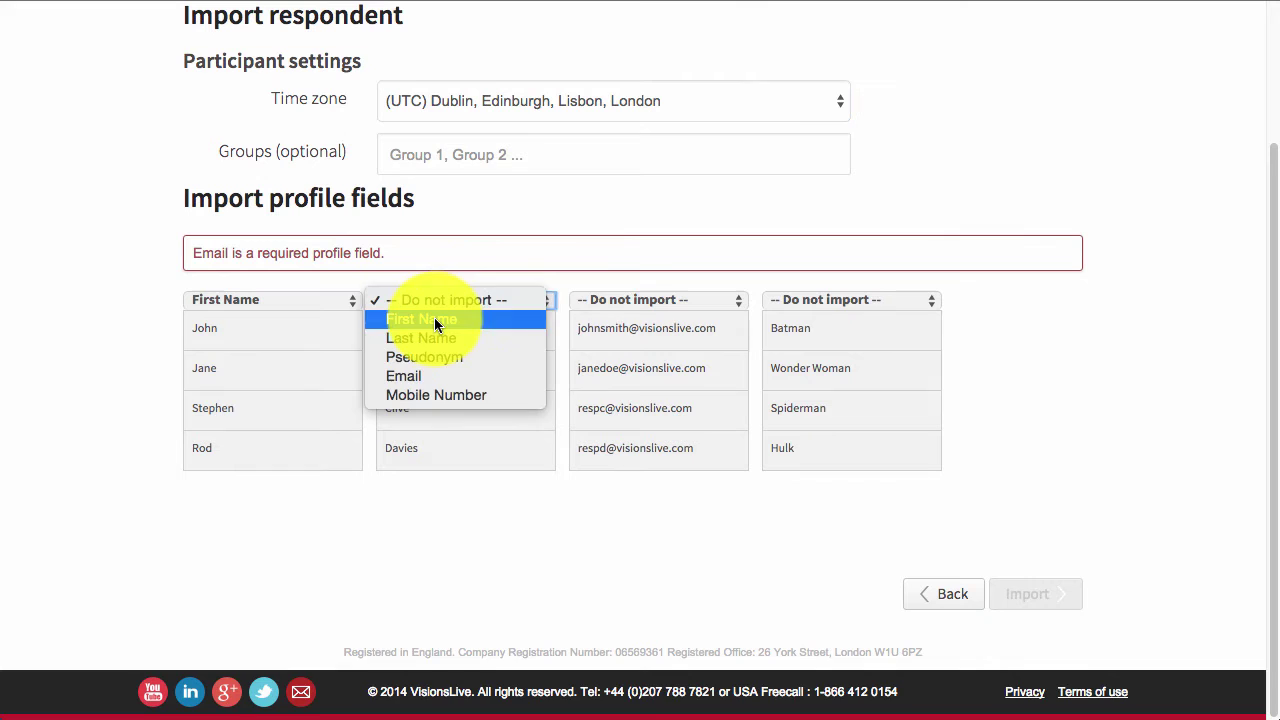
pyautogui.click(430, 338)
pyautogui.click(640, 299)
pyautogui.click(634, 375)
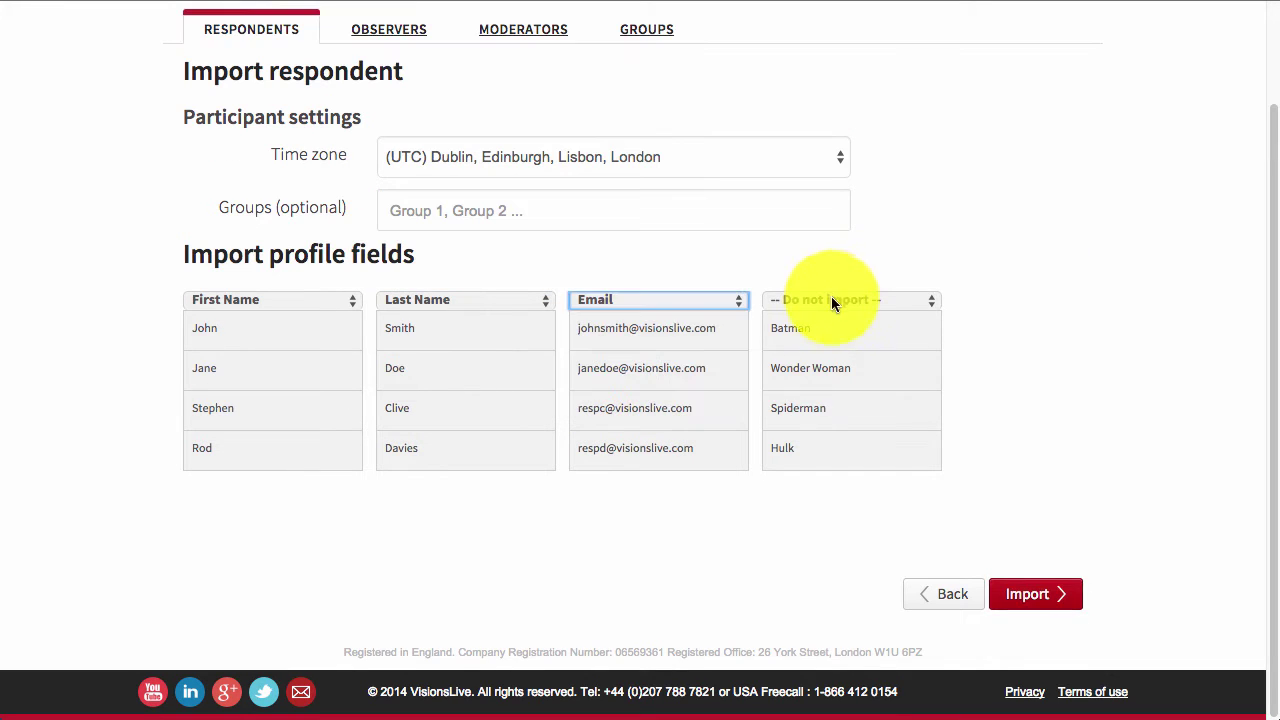
pyautogui.click(831, 299)
pyautogui.click(827, 357)
pyautogui.click(1026, 585)
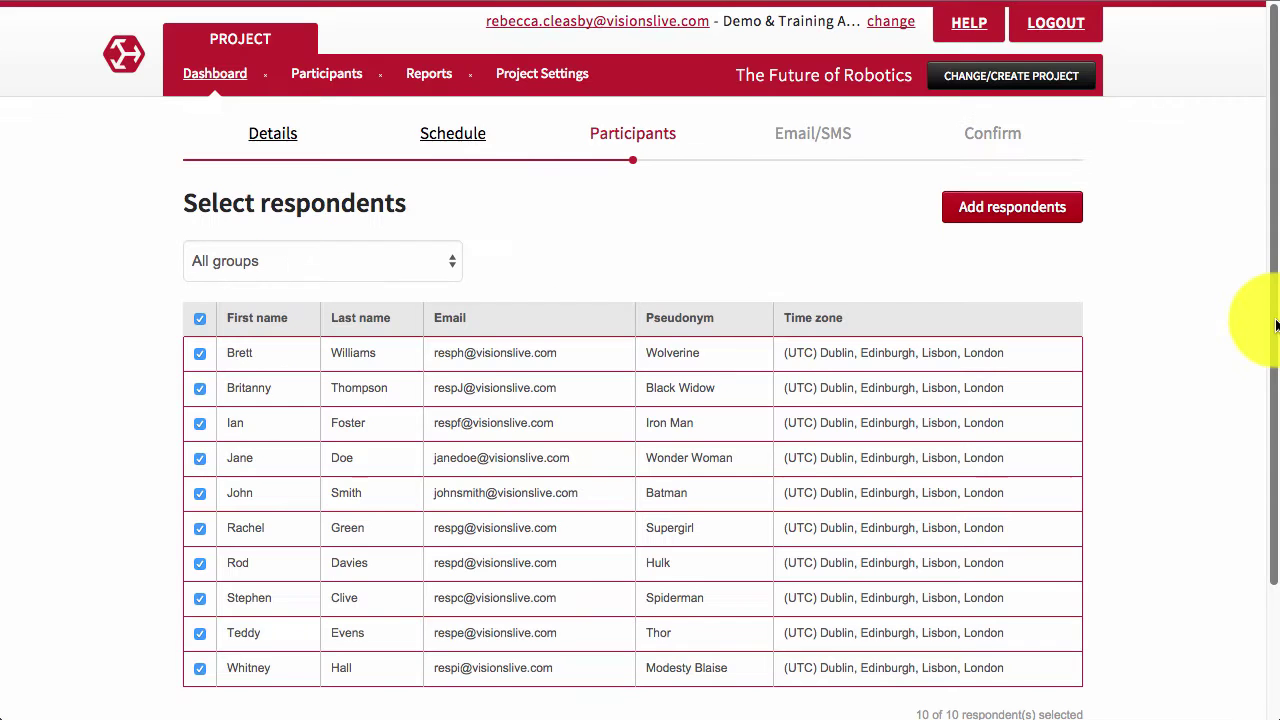
# Proceed to the confirmation page with all ten respondents selected, only the Invitation notification and the unedited invitation email.
pyautogui.scroll(-3, 1255, 400)
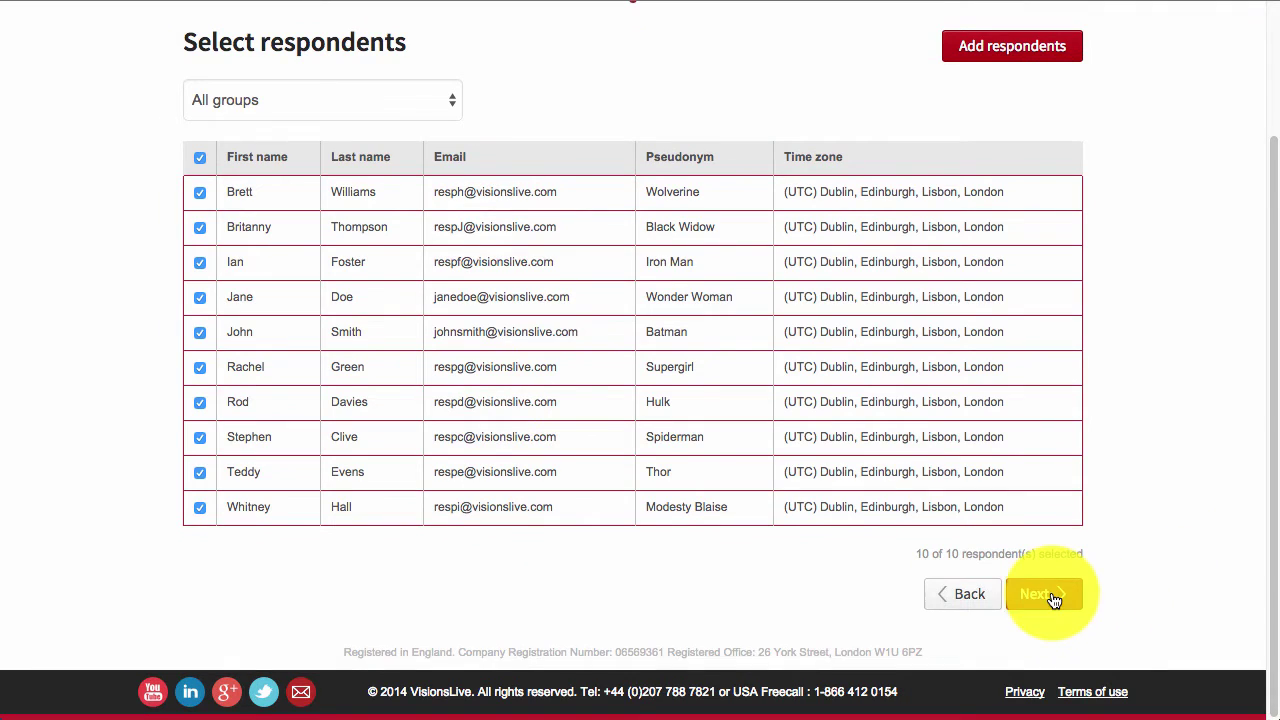
pyautogui.click(1053, 393)
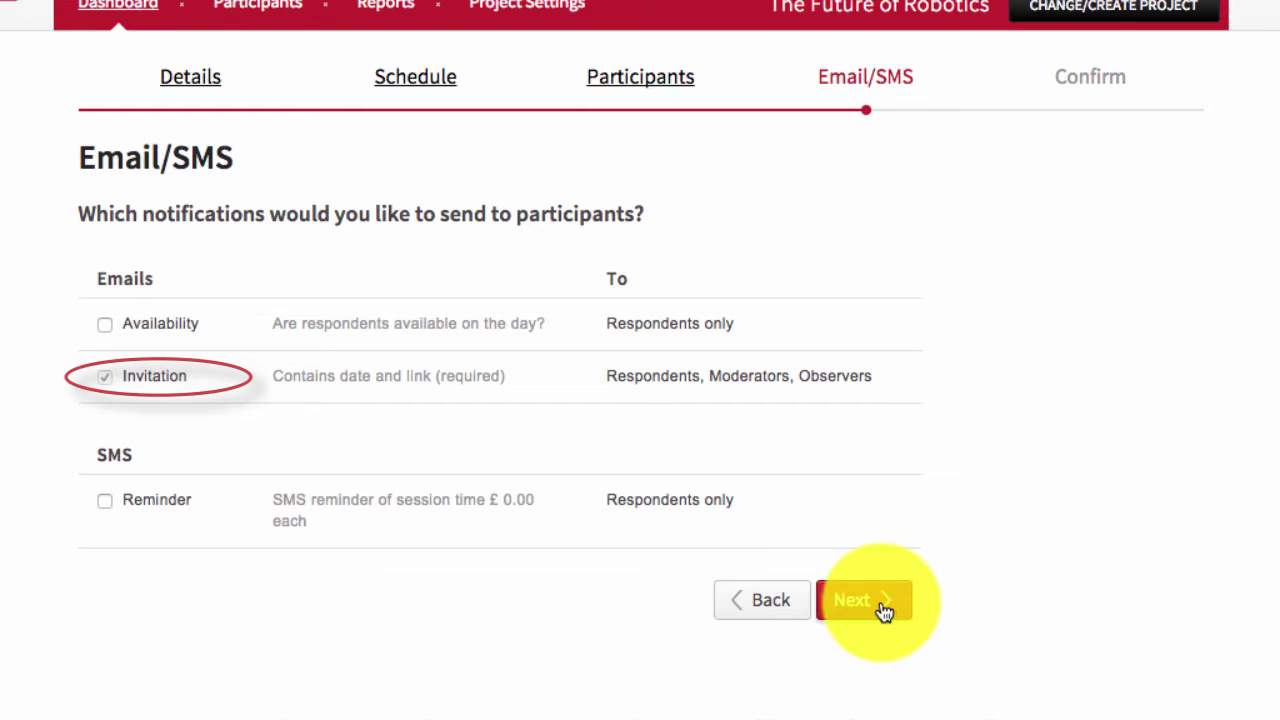
pyautogui.click(884, 603)
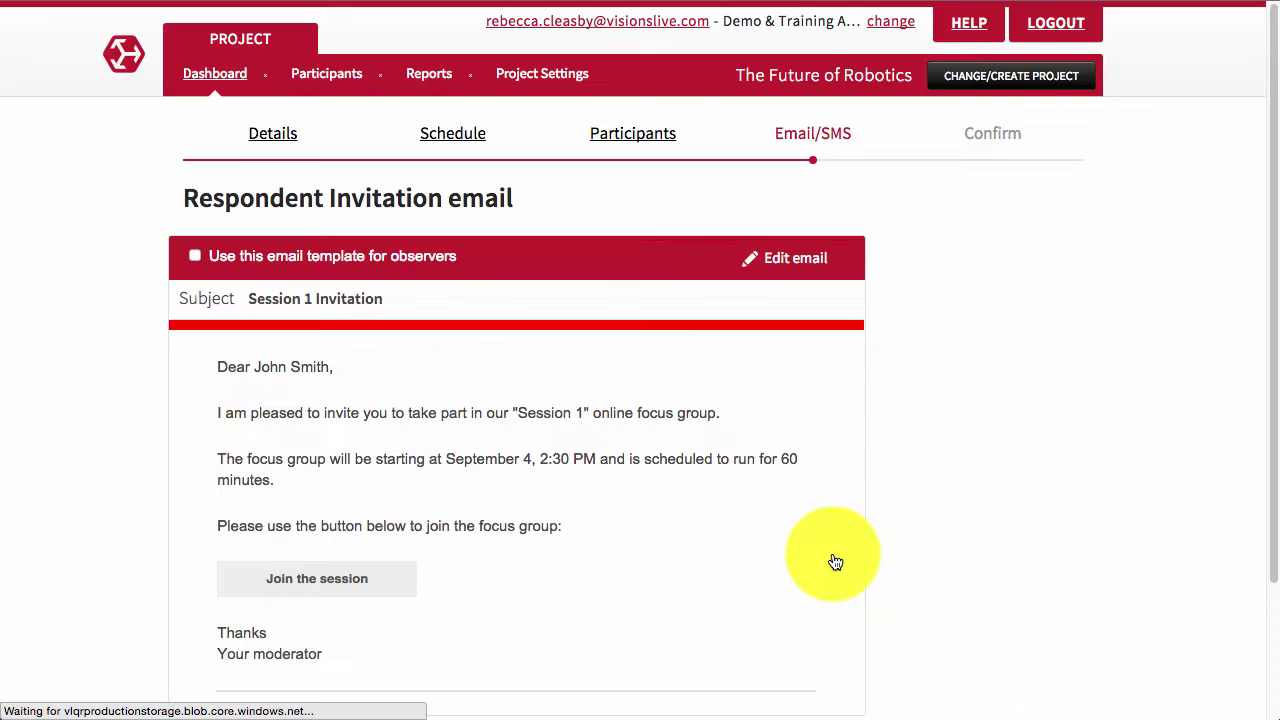
pyautogui.scroll(-4, 1274, 496)
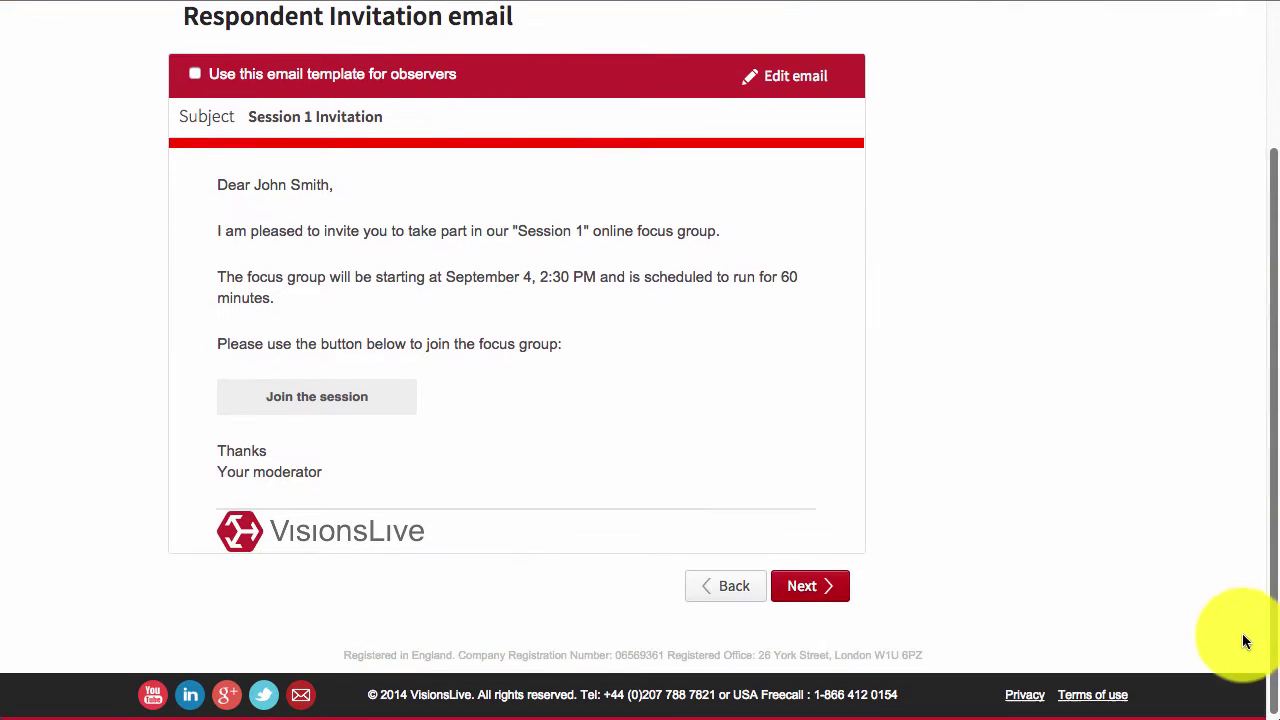
pyautogui.click(806, 589)
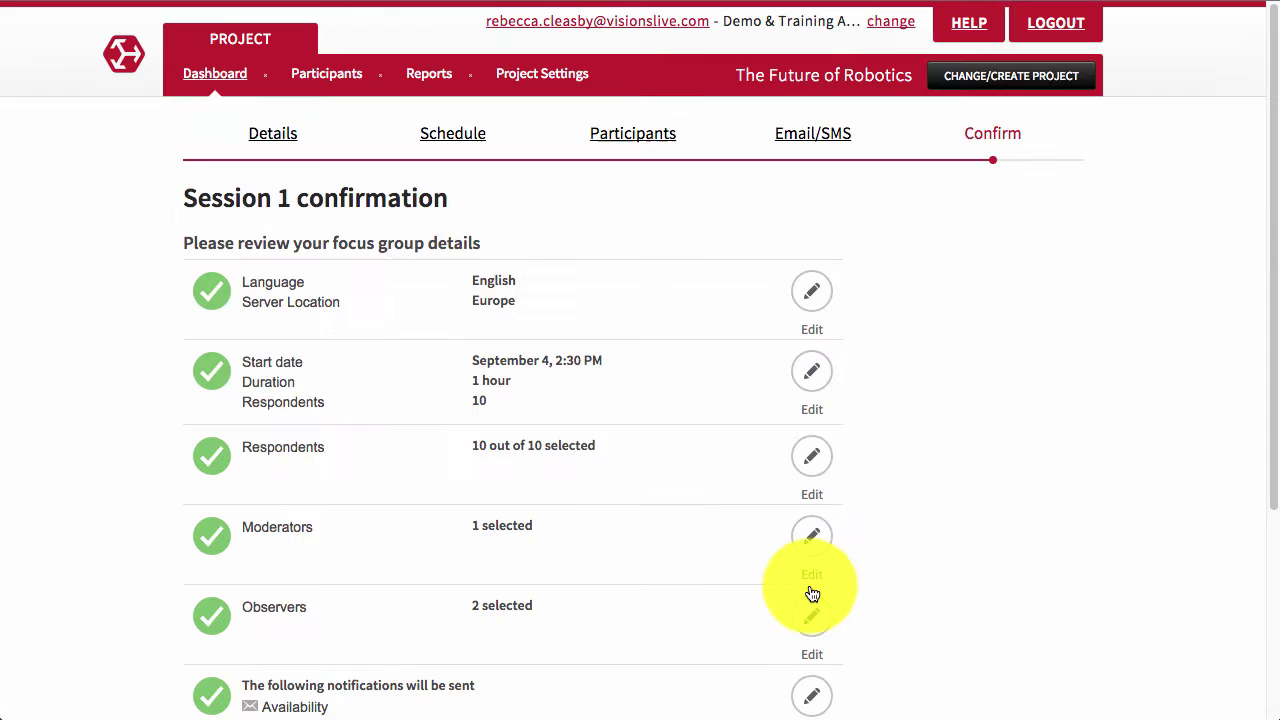
# Agree to the terms and conditions and payment for the focus group, then confirm it and send the emails.
pyautogui.scroll(-5, 1274, 491)
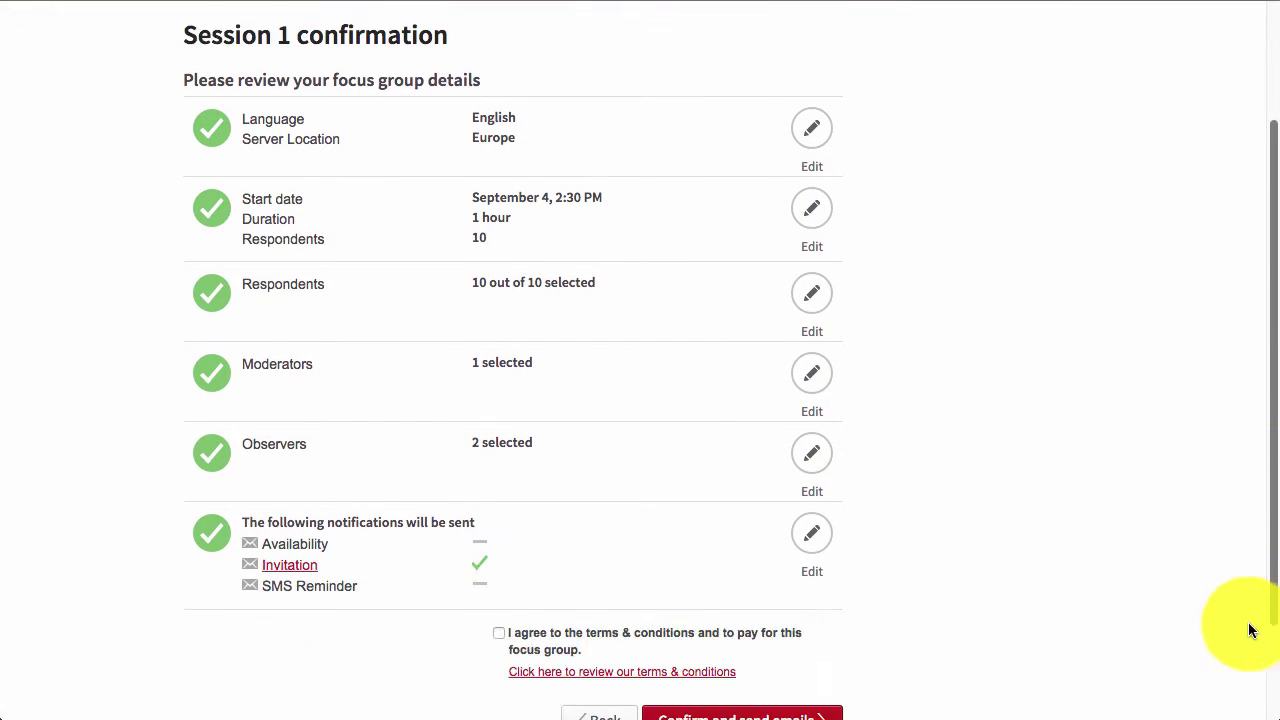
pyautogui.scroll(-1, 1230, 685)
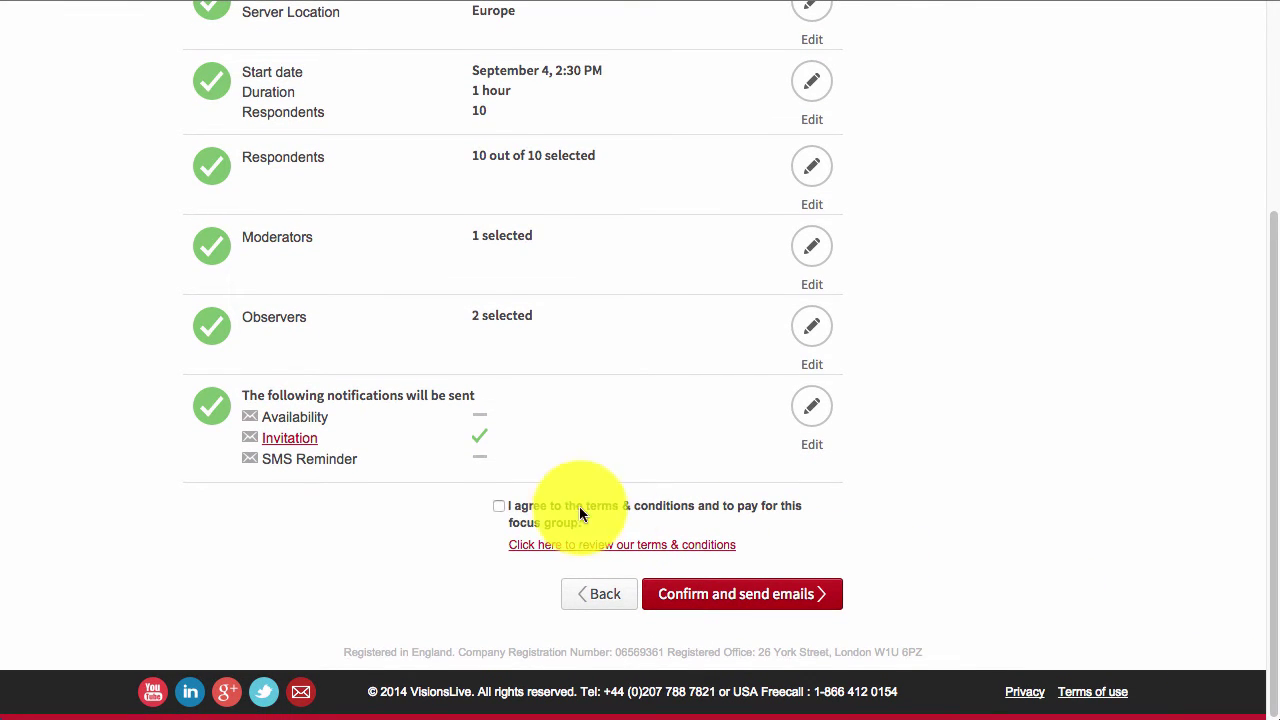
pyautogui.click(497, 507)
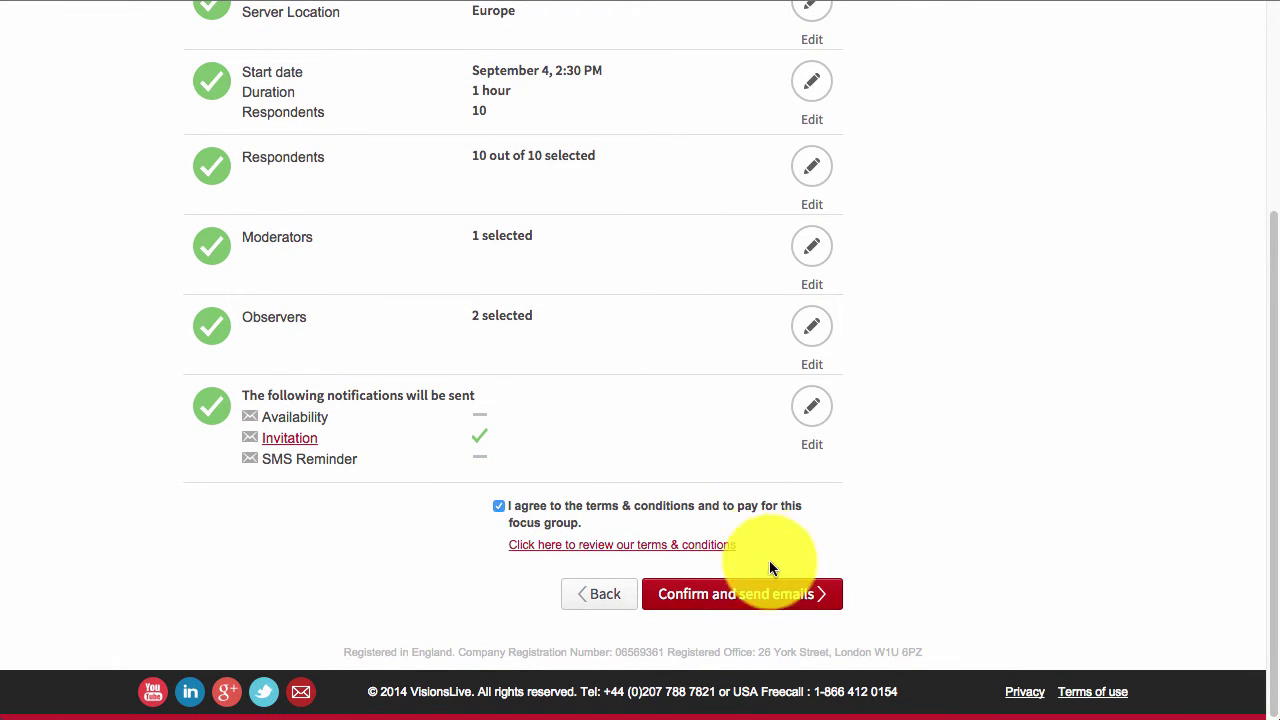
pyautogui.click(835, 600)
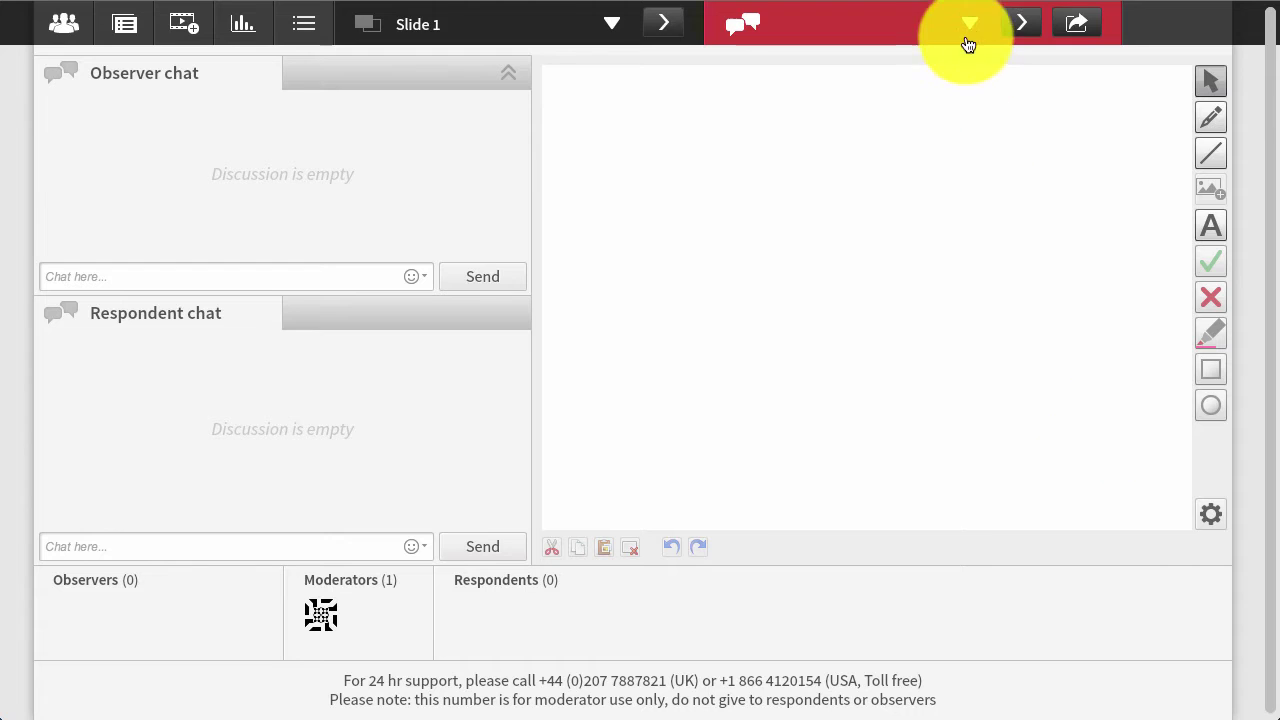
# Copy the whole discussion guide from the Word document, paste it into the session's Edit messages dialog with Overwrite existing items enabled, and save.
pyautogui.click(971, 27)
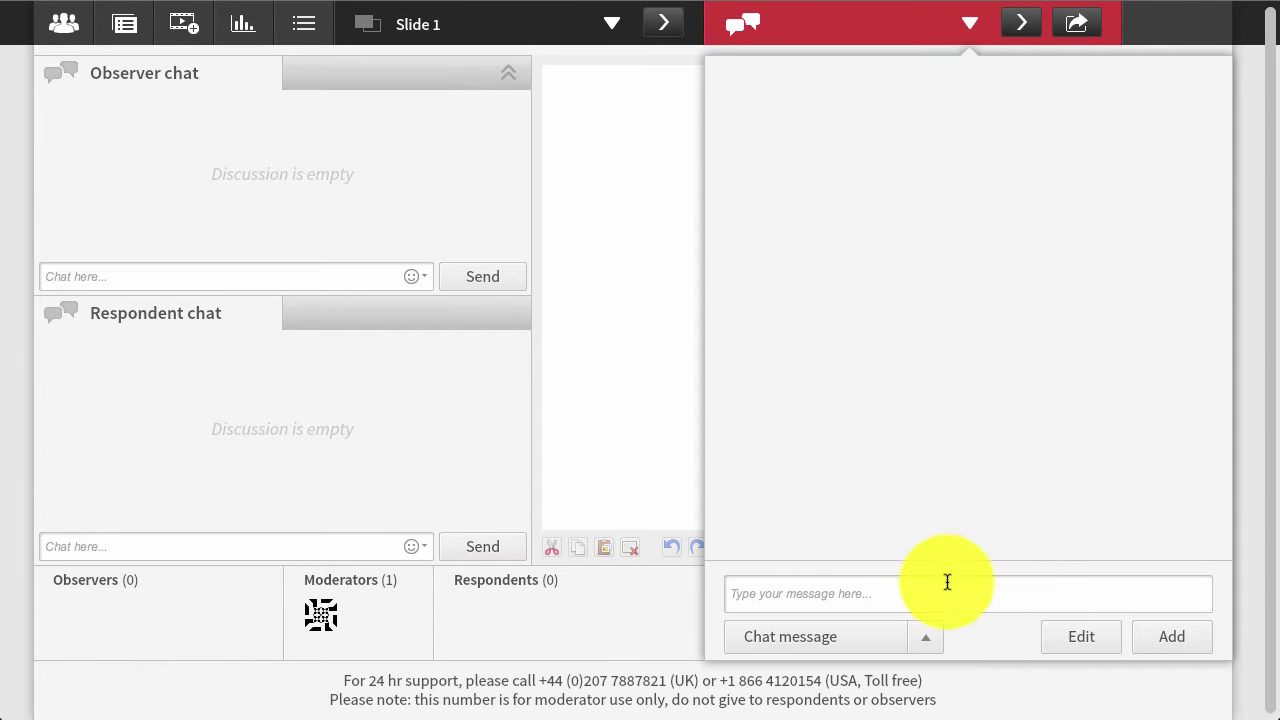
pyautogui.click(1066, 634)
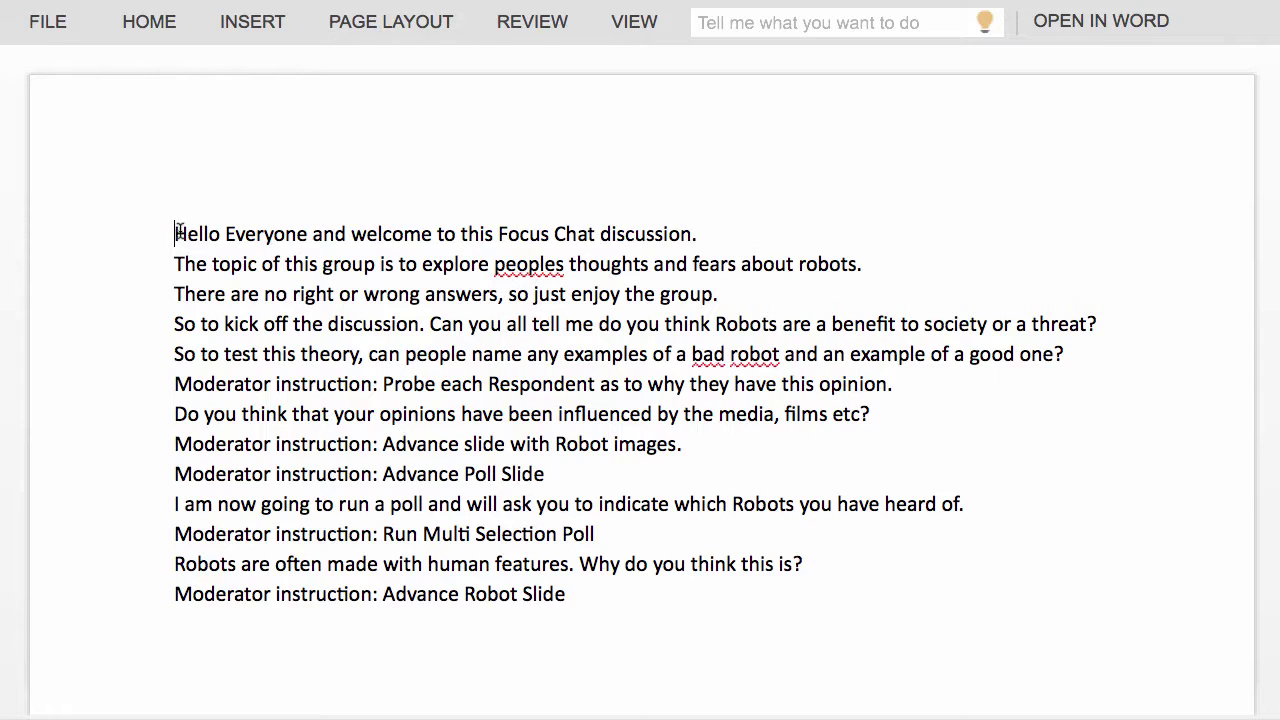
pyautogui.moveTo(176, 234); pyautogui.dragTo(690, 543)
pyautogui.moveTo(690, 543); pyautogui.dragTo(691, 590)
pyautogui.hotkey('ctrl', 'c')
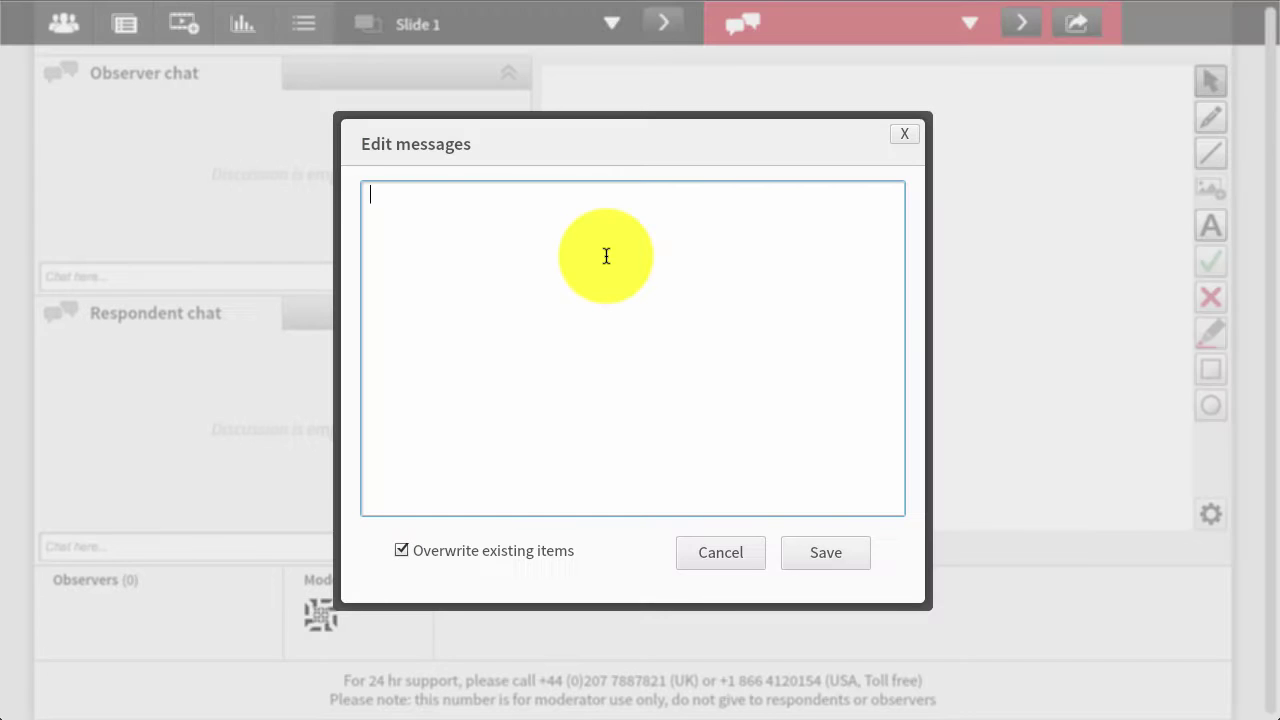
pyautogui.hotkey('ctrl', 'v')
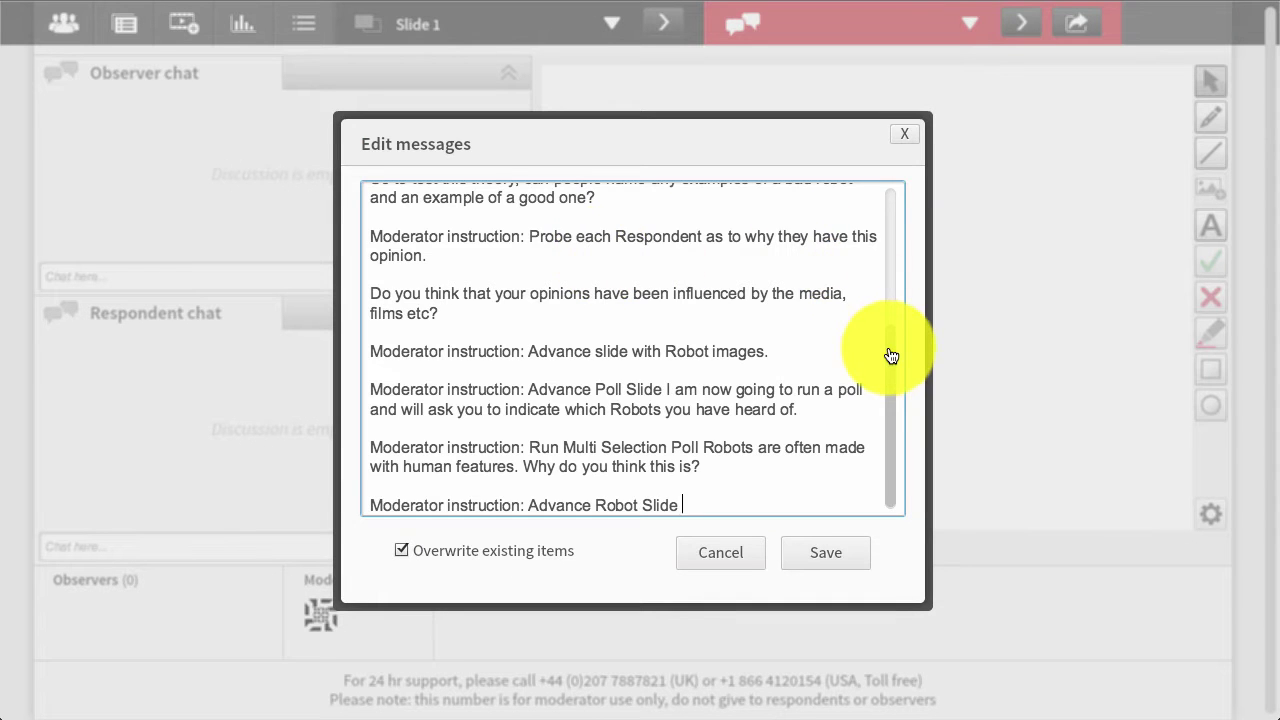
pyautogui.moveTo(891, 356); pyautogui.dragTo(886, 163)
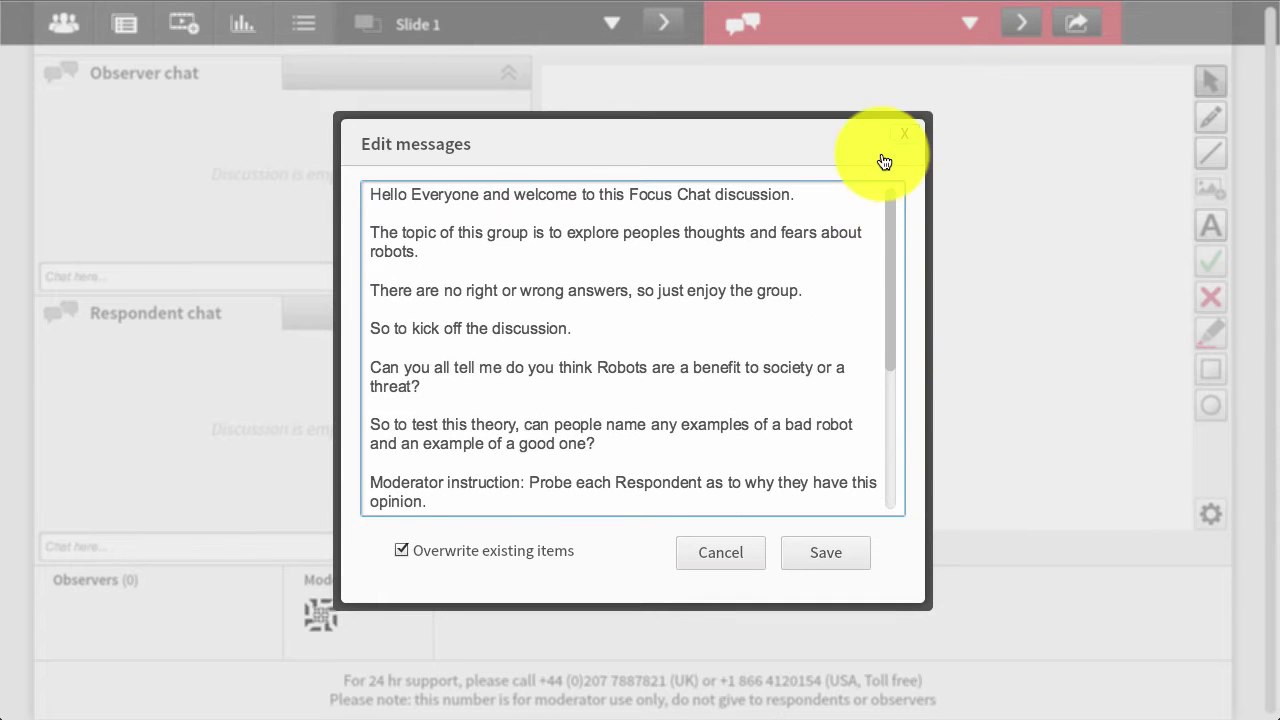
pyautogui.click(814, 553)
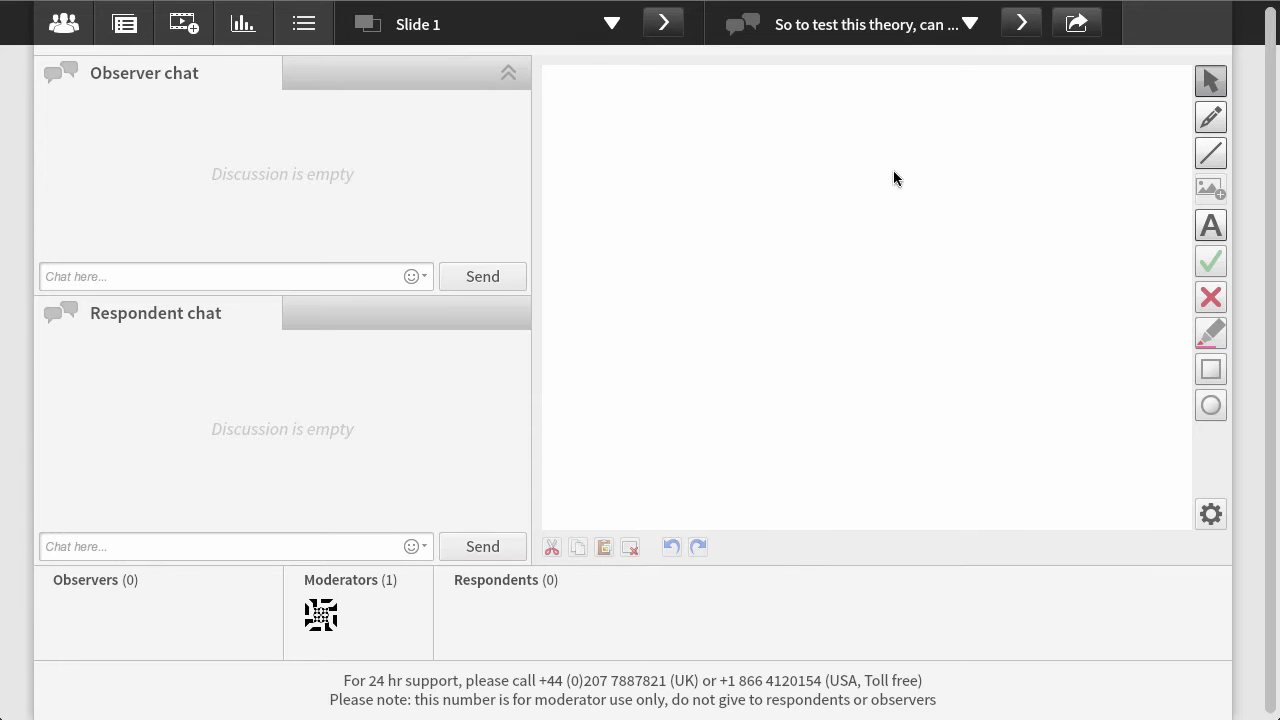
# Review the imported message list, then open the "Advance Robot Slide" moderator instruction for editing and save it.
pyautogui.click(968, 26)
pyautogui.scroll(-3, 1228, 92)
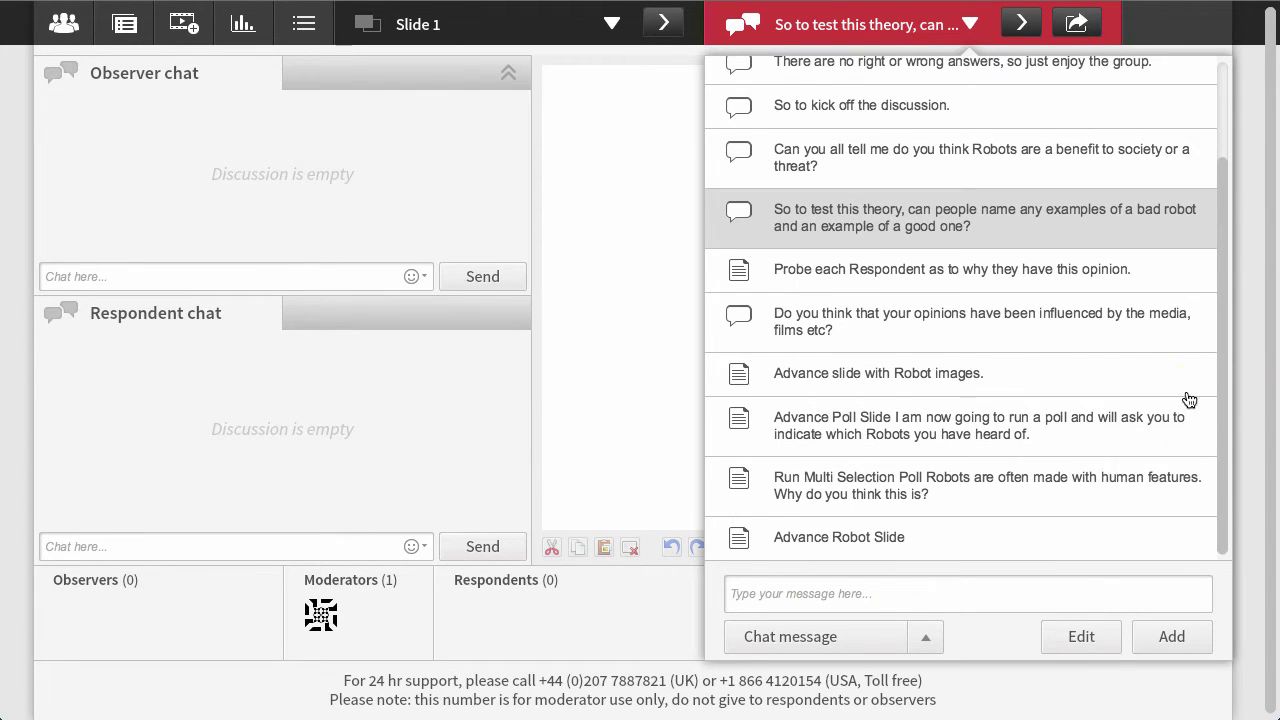
pyautogui.click(1060, 537)
pyautogui.click(1138, 540)
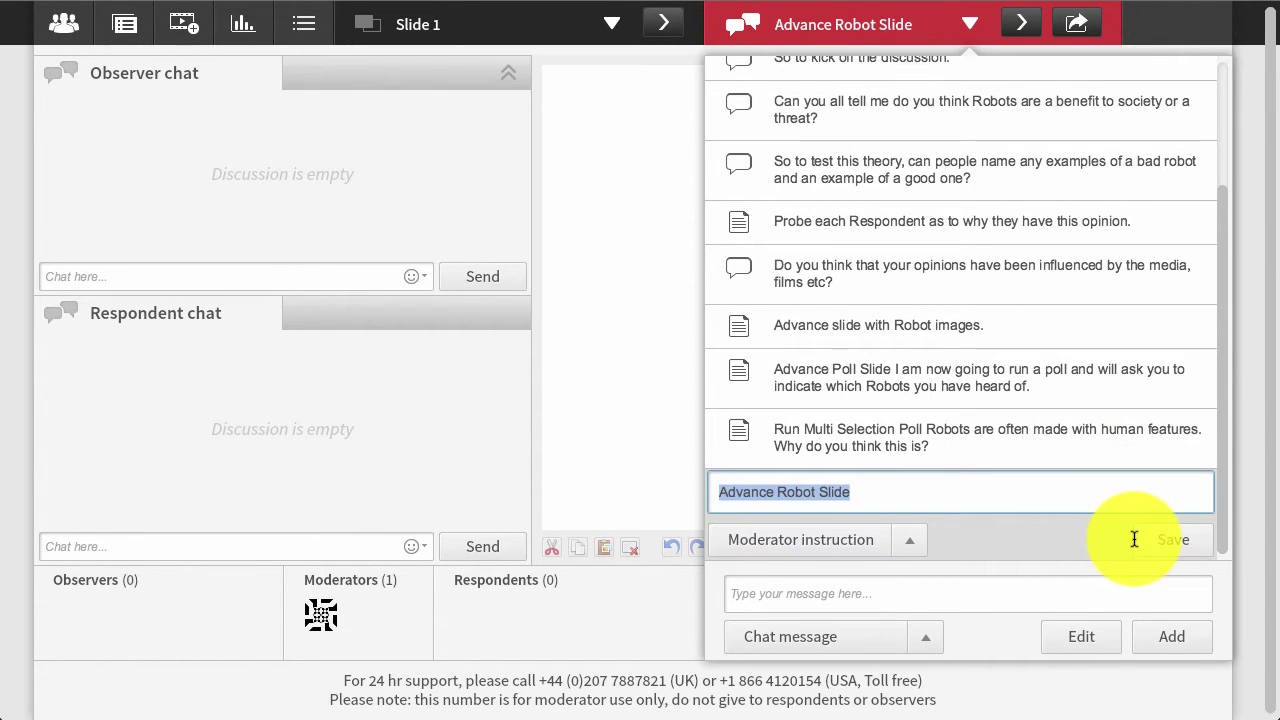
pyautogui.click(1160, 540)
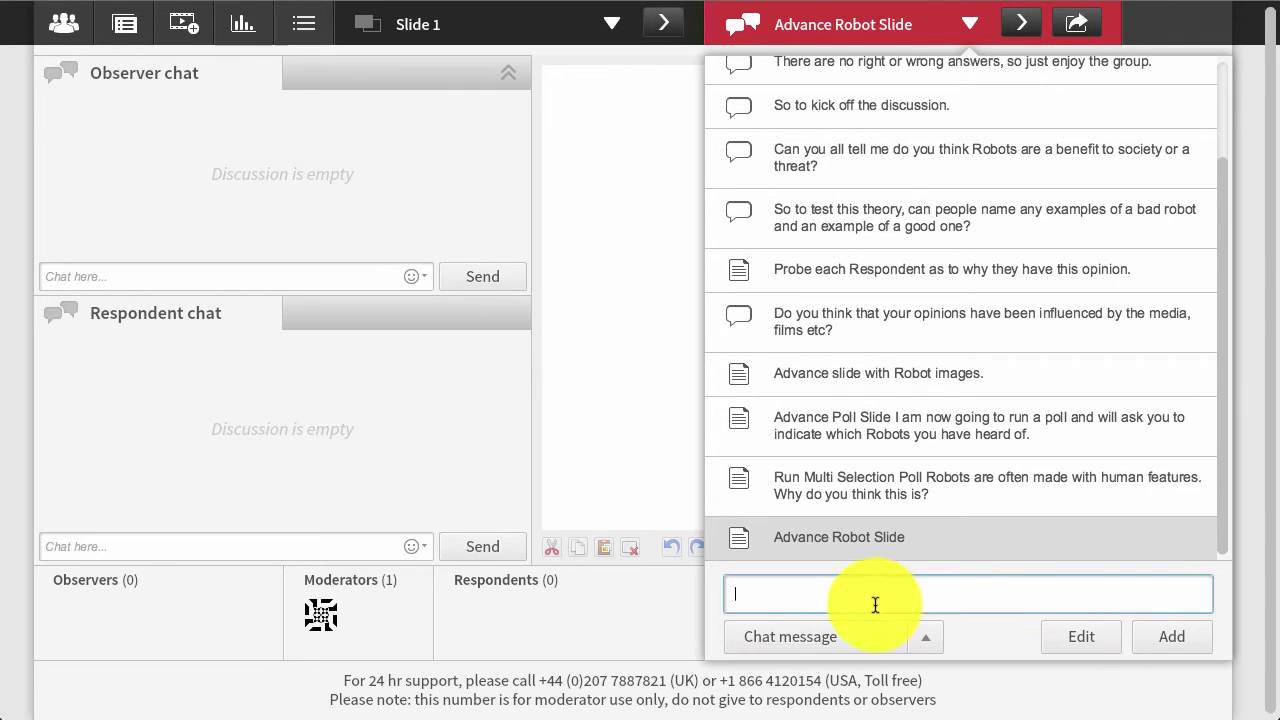
# Add the chat message "What do you think of this video?" to the message list.
pyautogui.hotkey('ctrl', 'v')
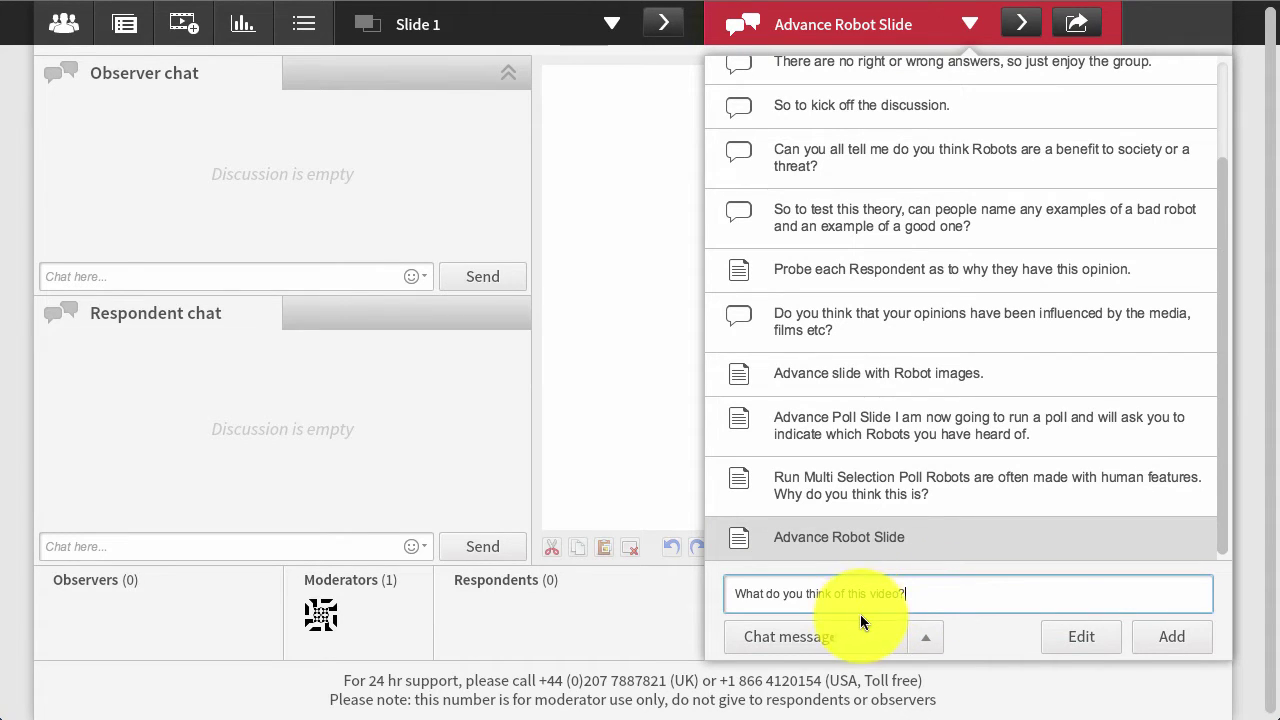
pyautogui.click(1166, 632)
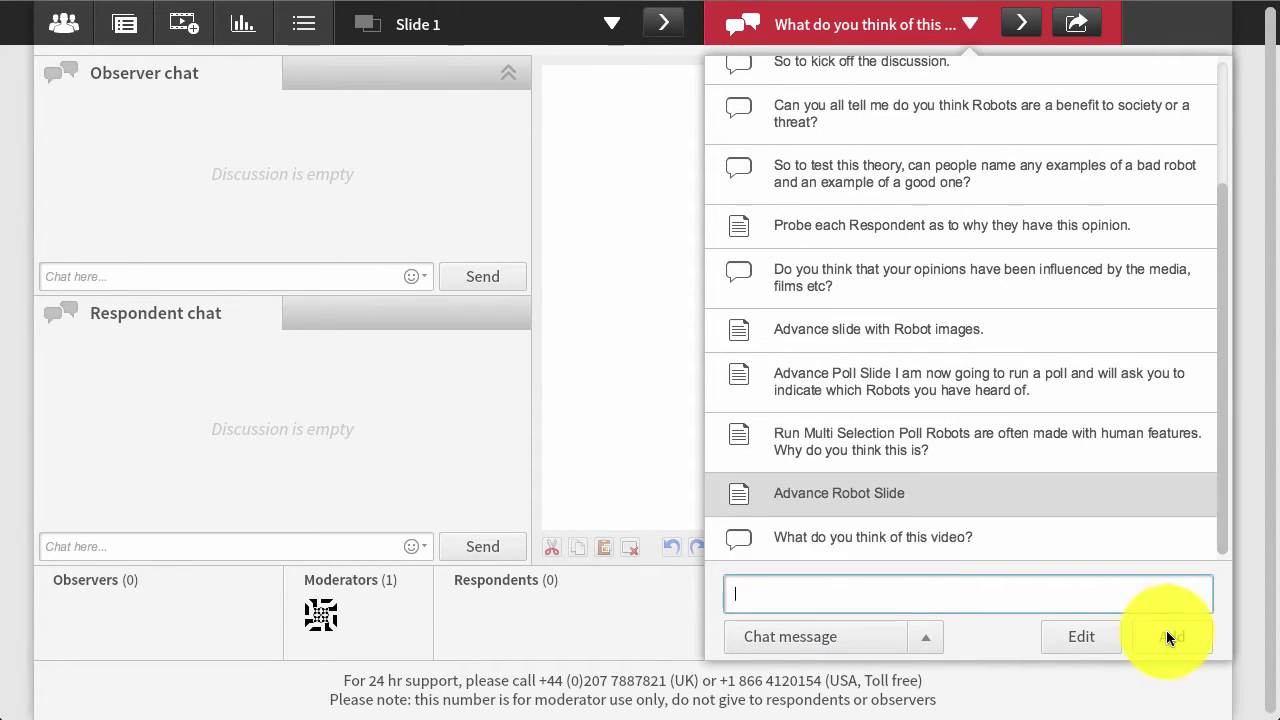
pyautogui.click(1176, 705)
# Try the Fullscreen chat and Fullscreen whiteboard layouts, and switch back to Medium whiteboard.
pyautogui.click(127, 24)
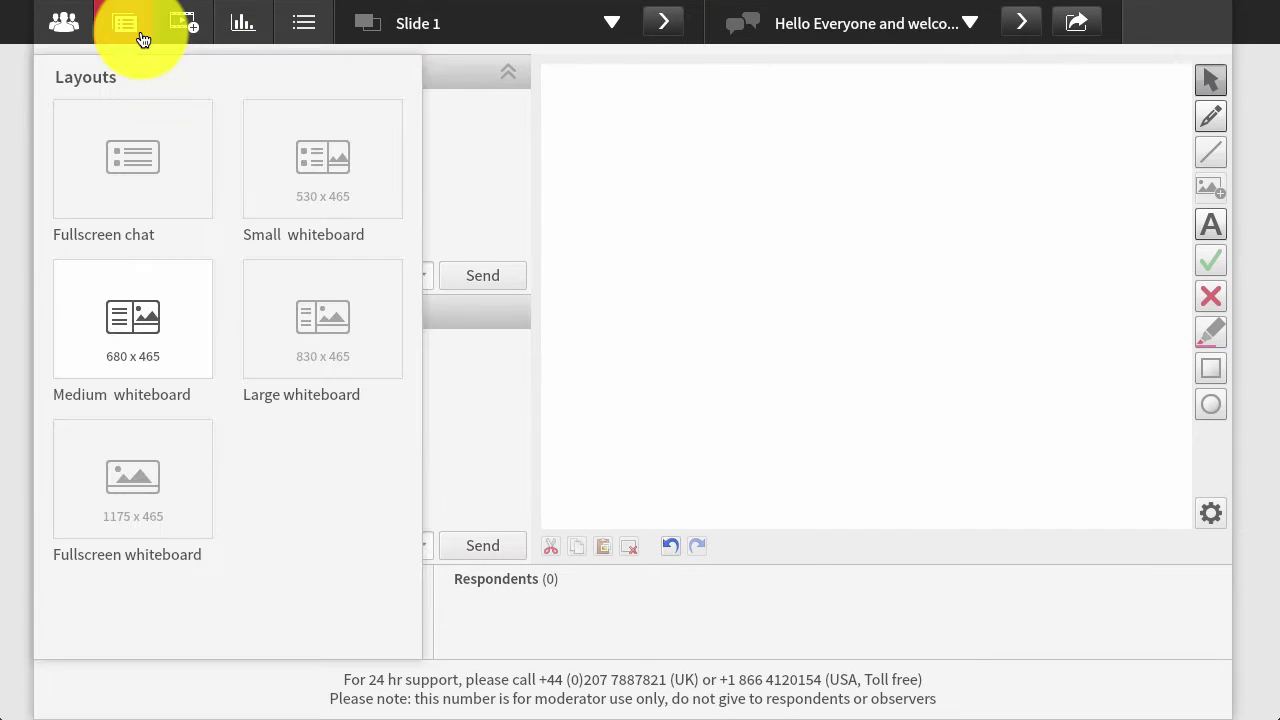
pyautogui.click(157, 183)
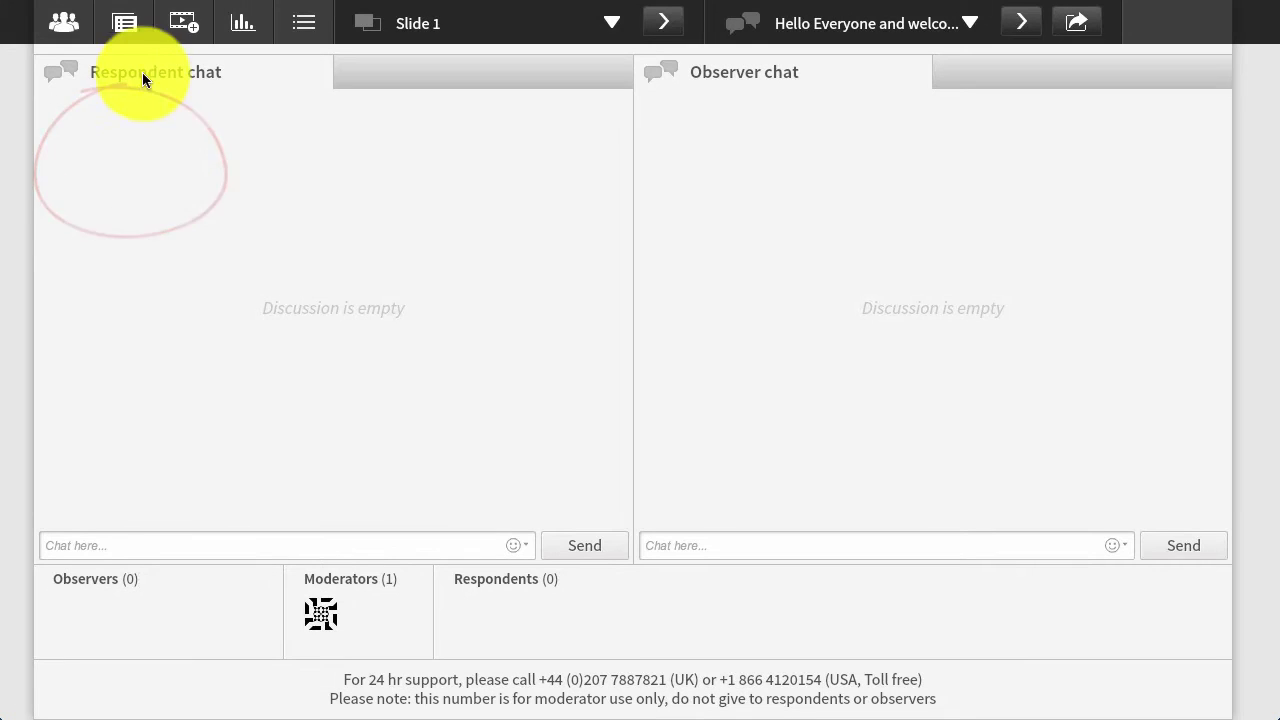
pyautogui.click(140, 38)
pyautogui.click(171, 466)
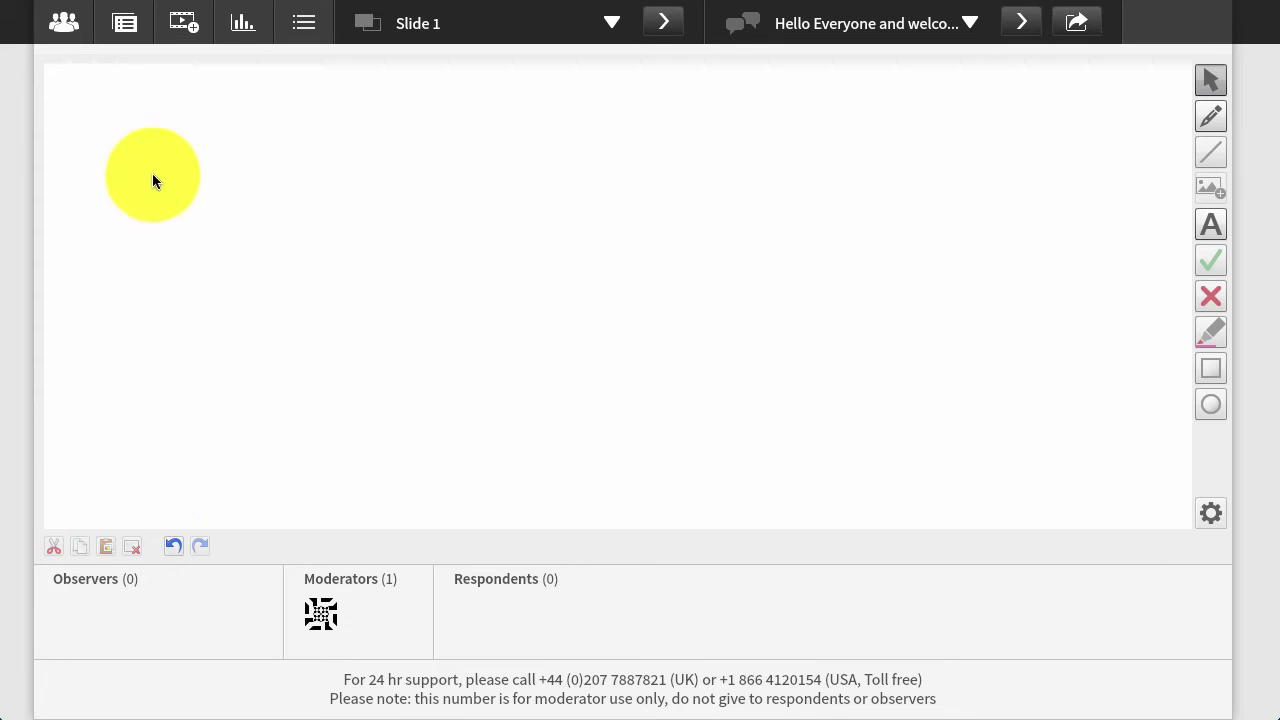
pyautogui.click(142, 37)
pyautogui.click(175, 306)
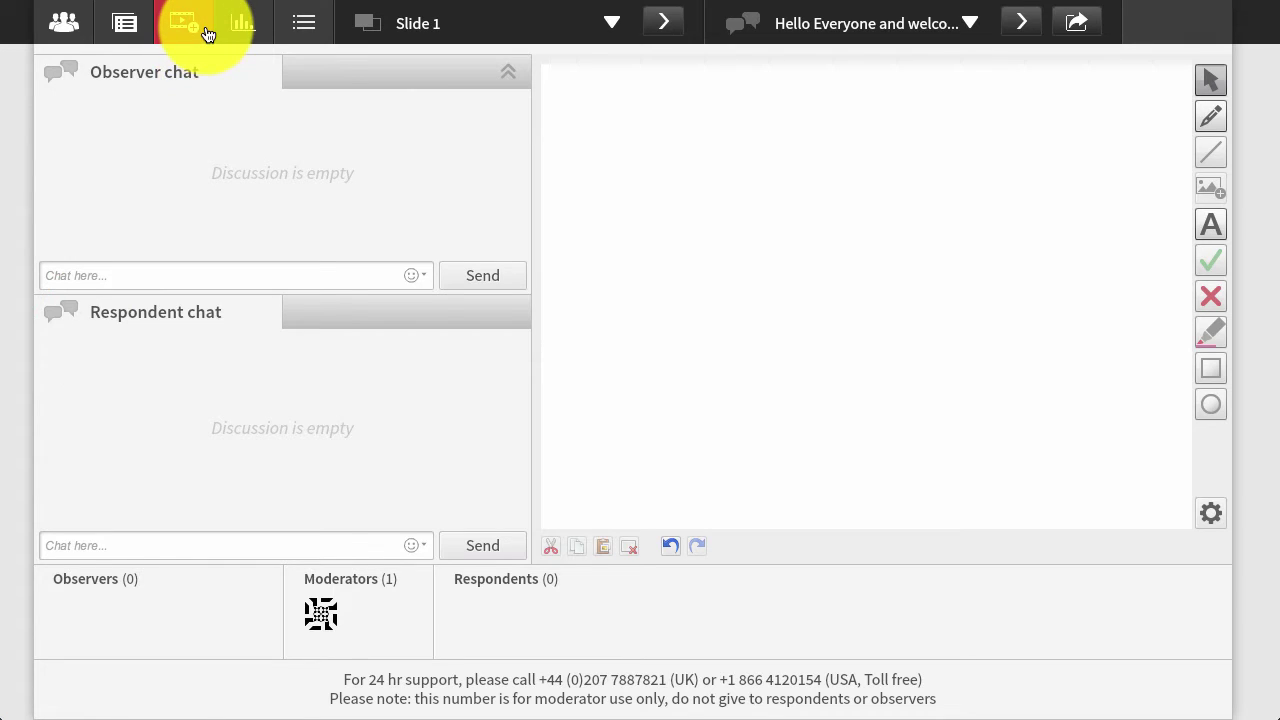
# Upload robot3.jpg from the Robot images folder to the session's image library.
pyautogui.click(185, 24)
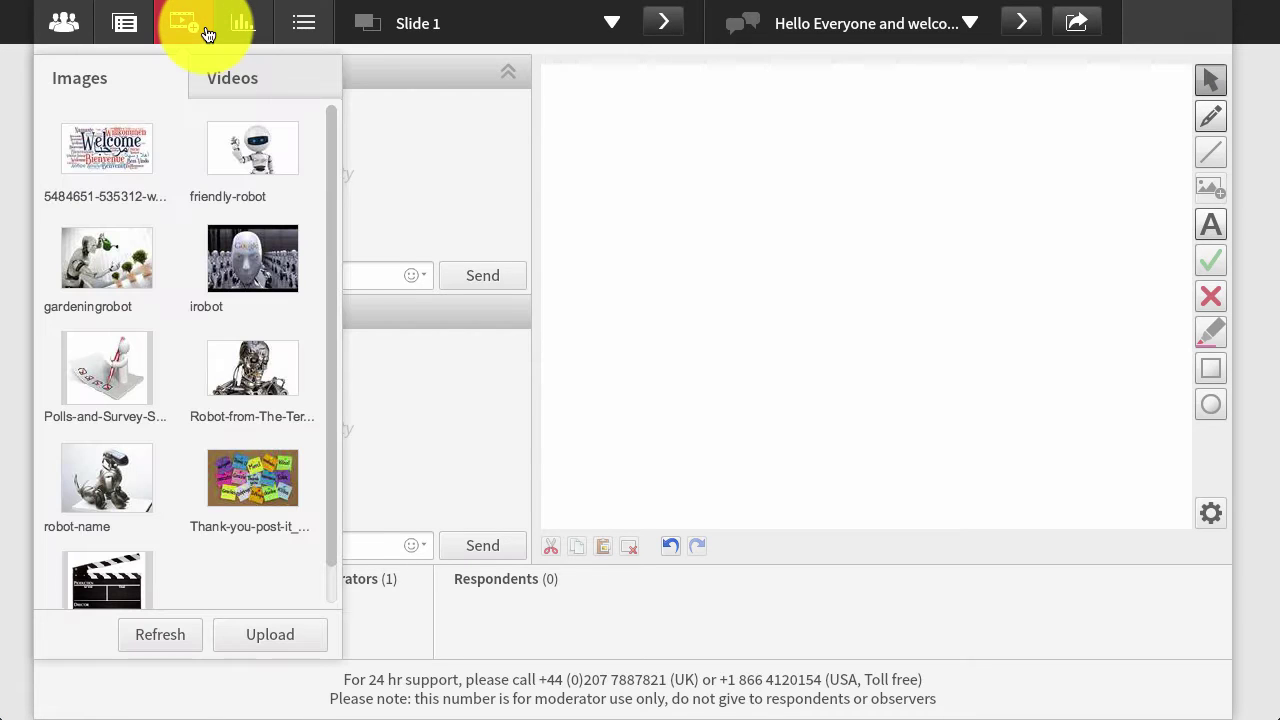
pyautogui.click(291, 635)
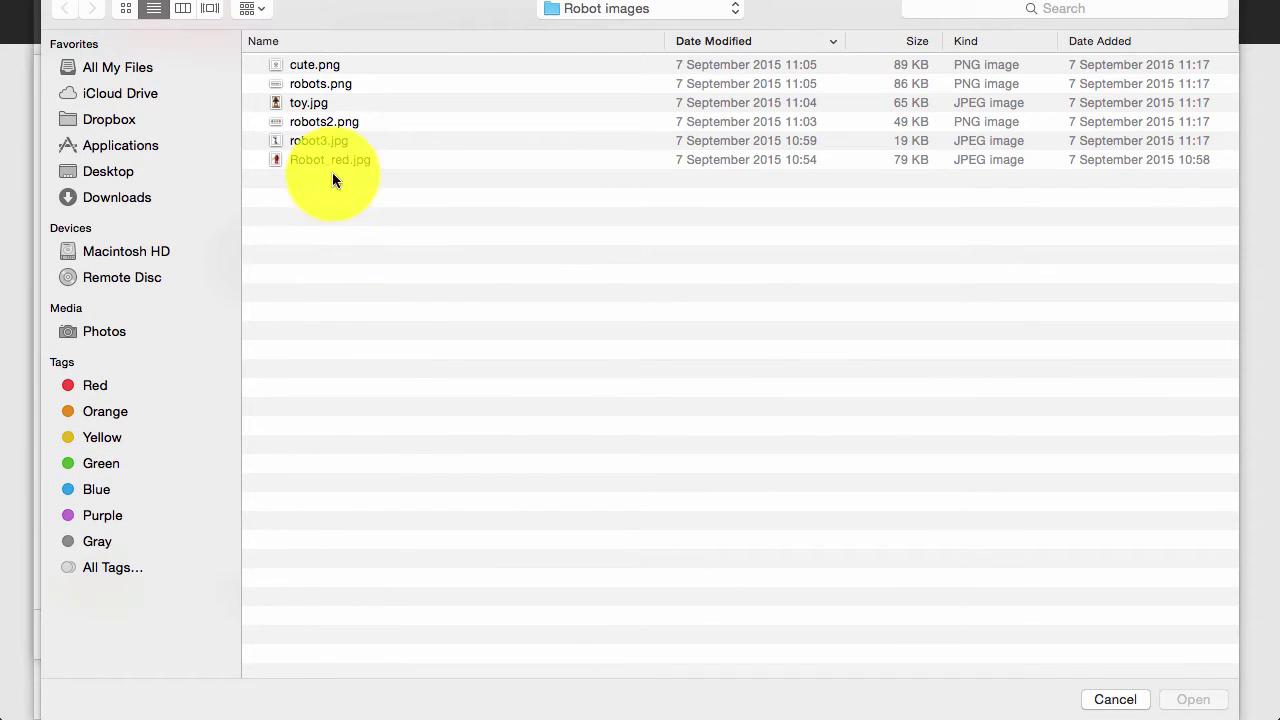
pyautogui.click(335, 141)
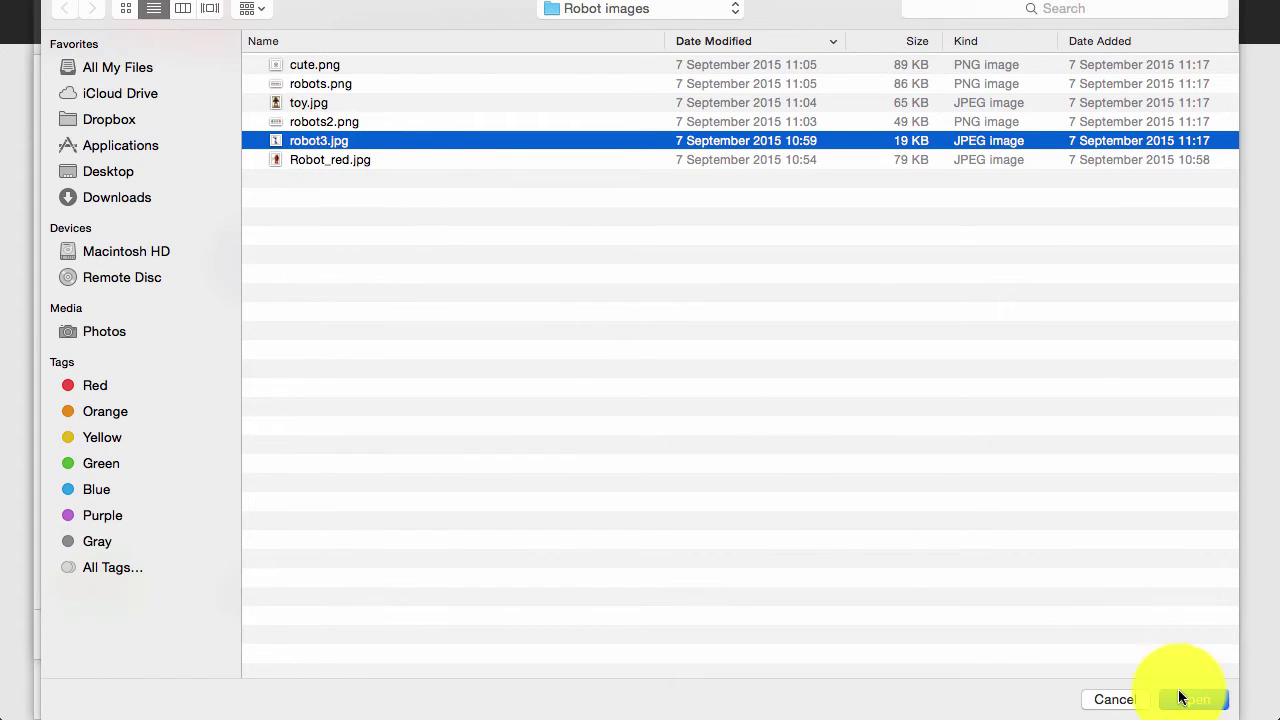
pyautogui.click(1188, 702)
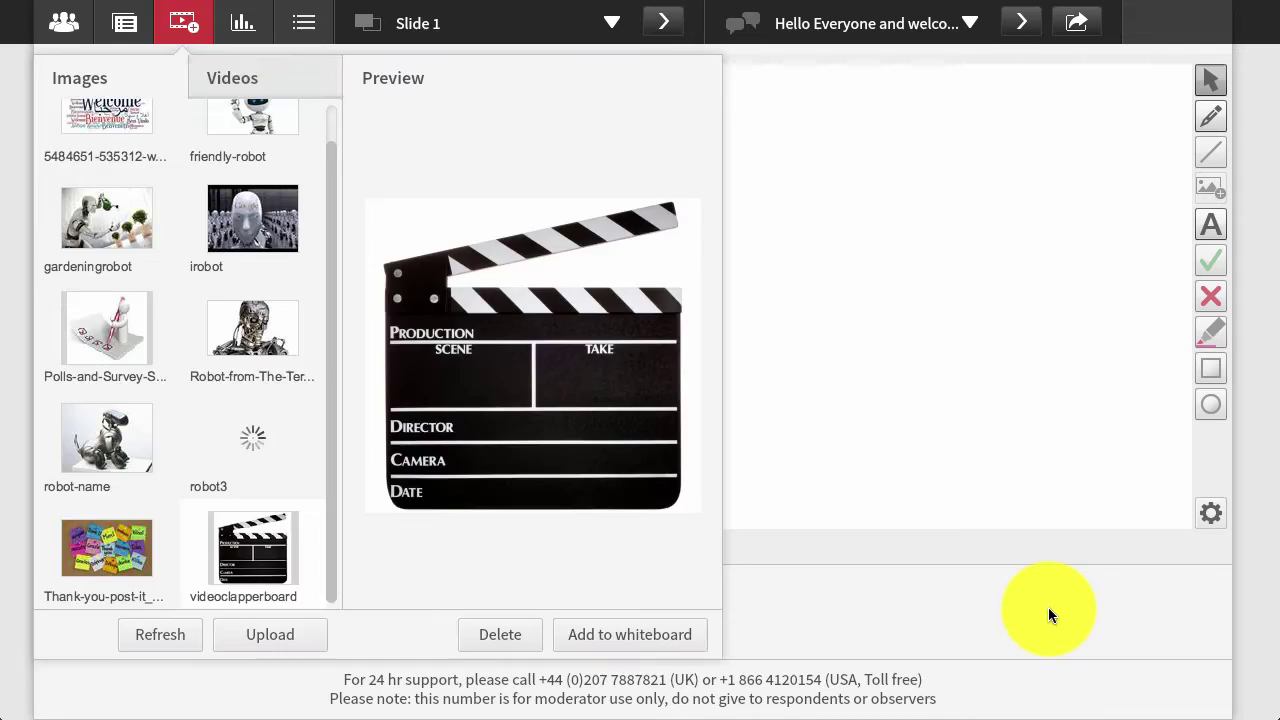
pyautogui.click(1048, 607)
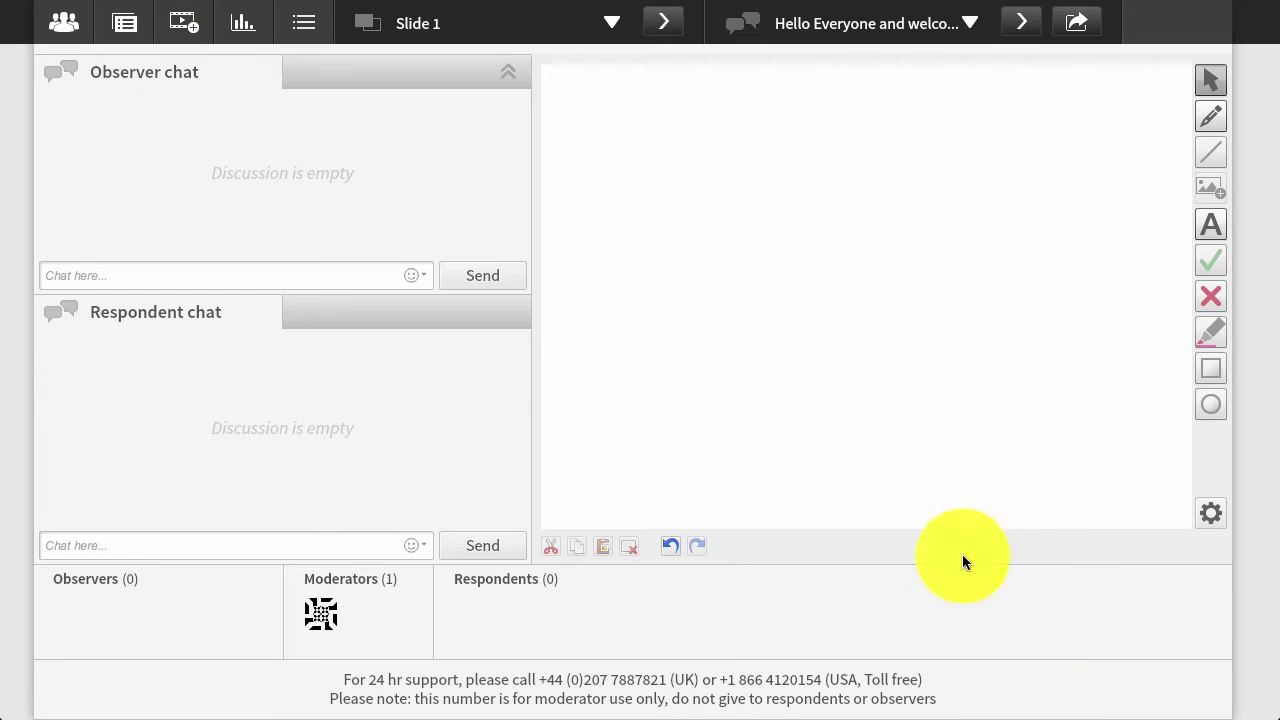
# Switch to the Large whiteboard layout and rename the whiteboard slide "Slide 1" as Robot.
pyautogui.click(123, 24)
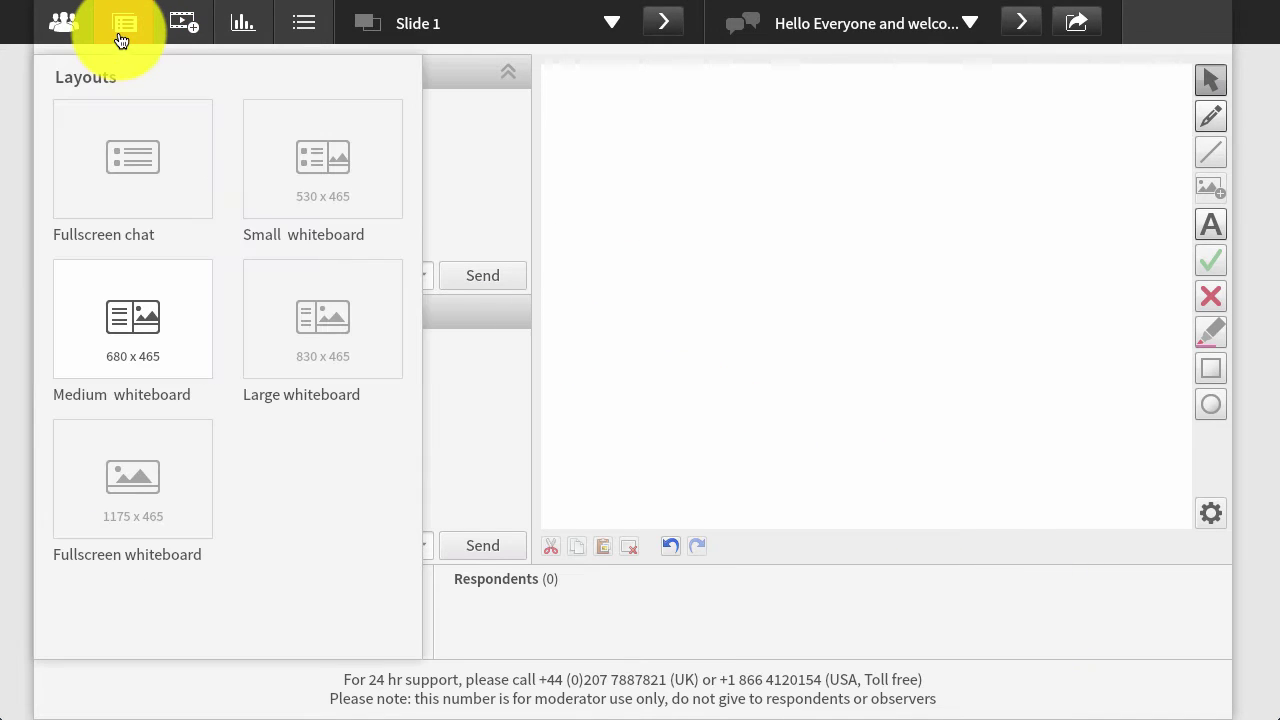
pyautogui.click(278, 321)
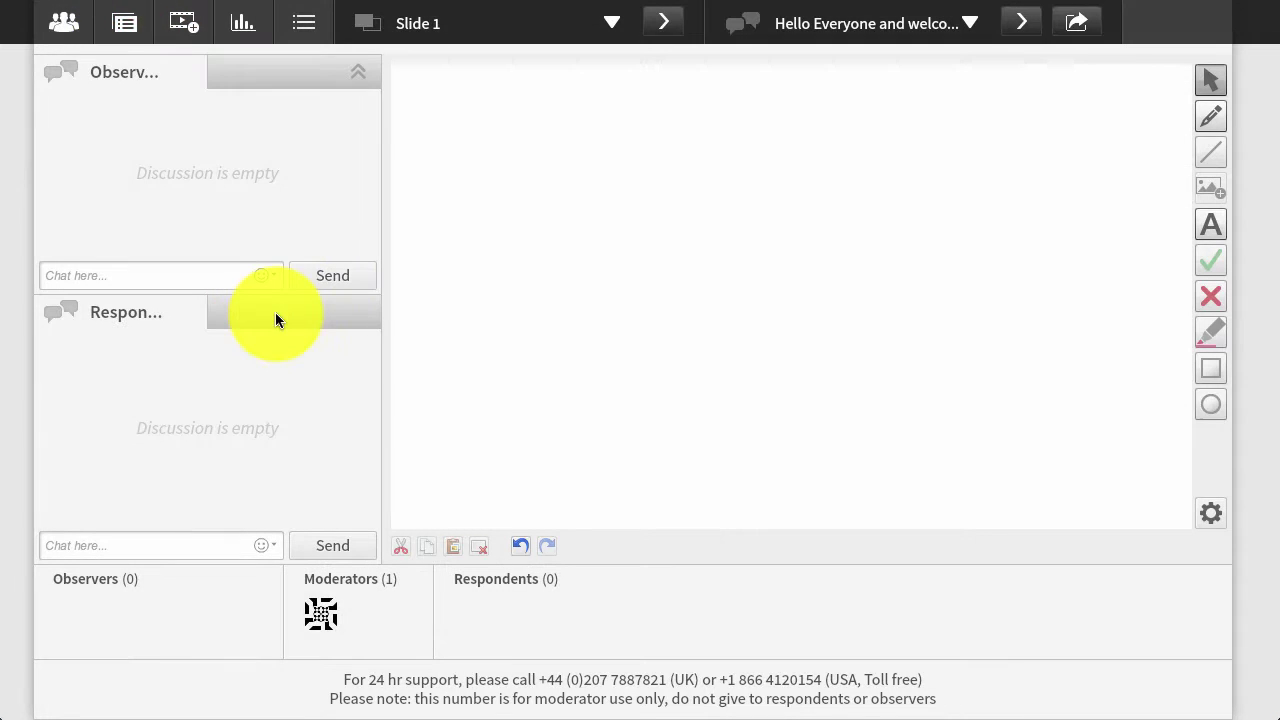
pyautogui.click(562, 37)
pyautogui.moveTo(529, 69)
pyautogui.click(565, 77)
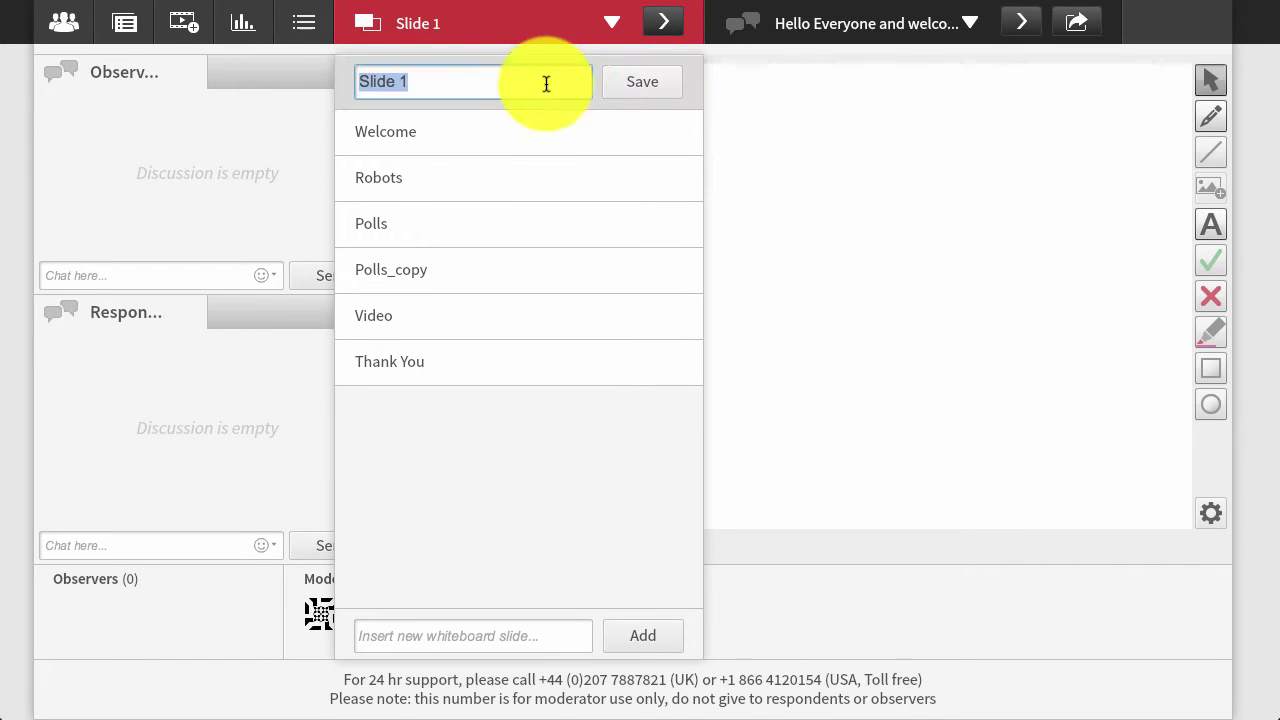
pyautogui.write('Robot')
pyautogui.click(629, 80)
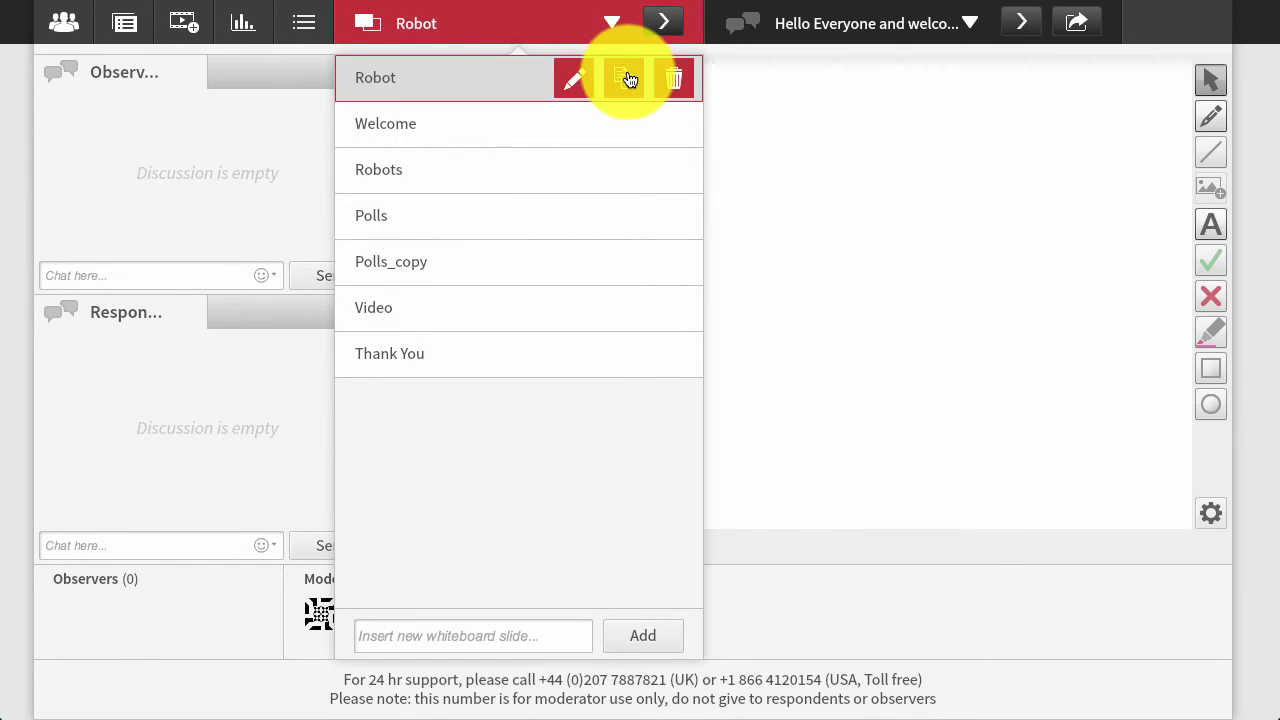
pyautogui.click(732, 134)
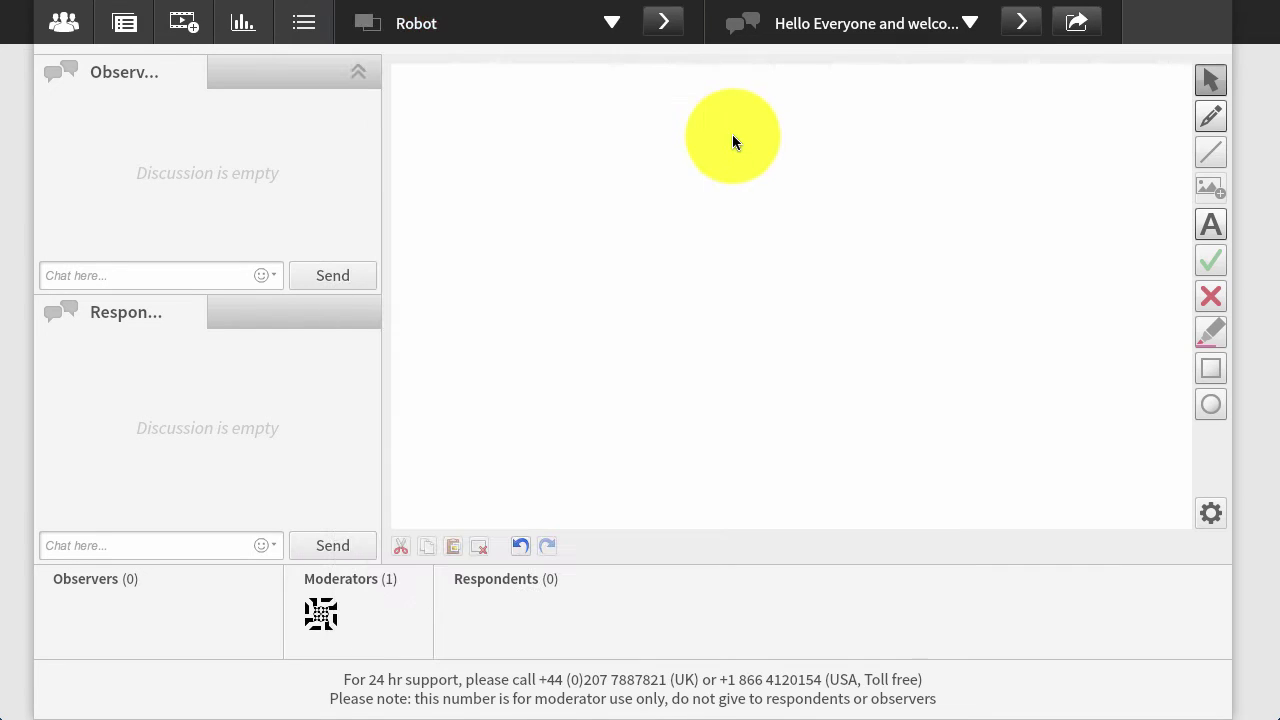
# Add the robot3 image from the image library to the whiteboard of the Robot slide.
pyautogui.click(186, 23)
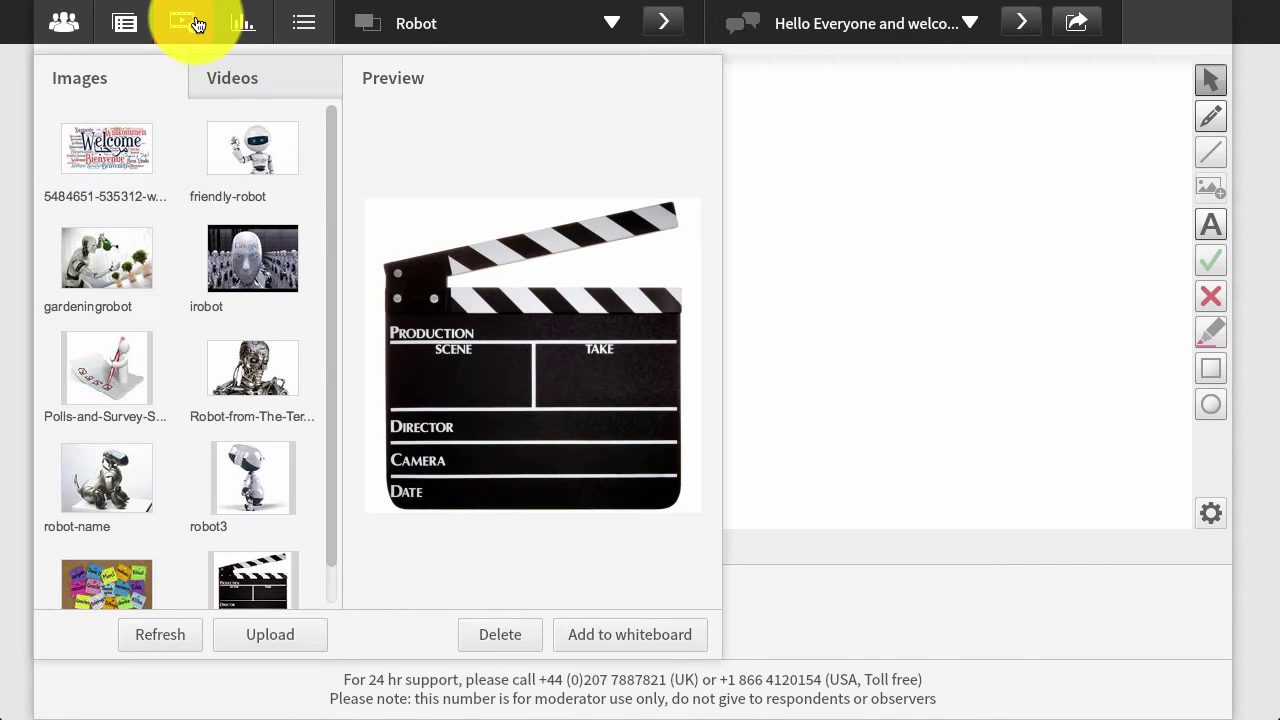
pyautogui.click(254, 482)
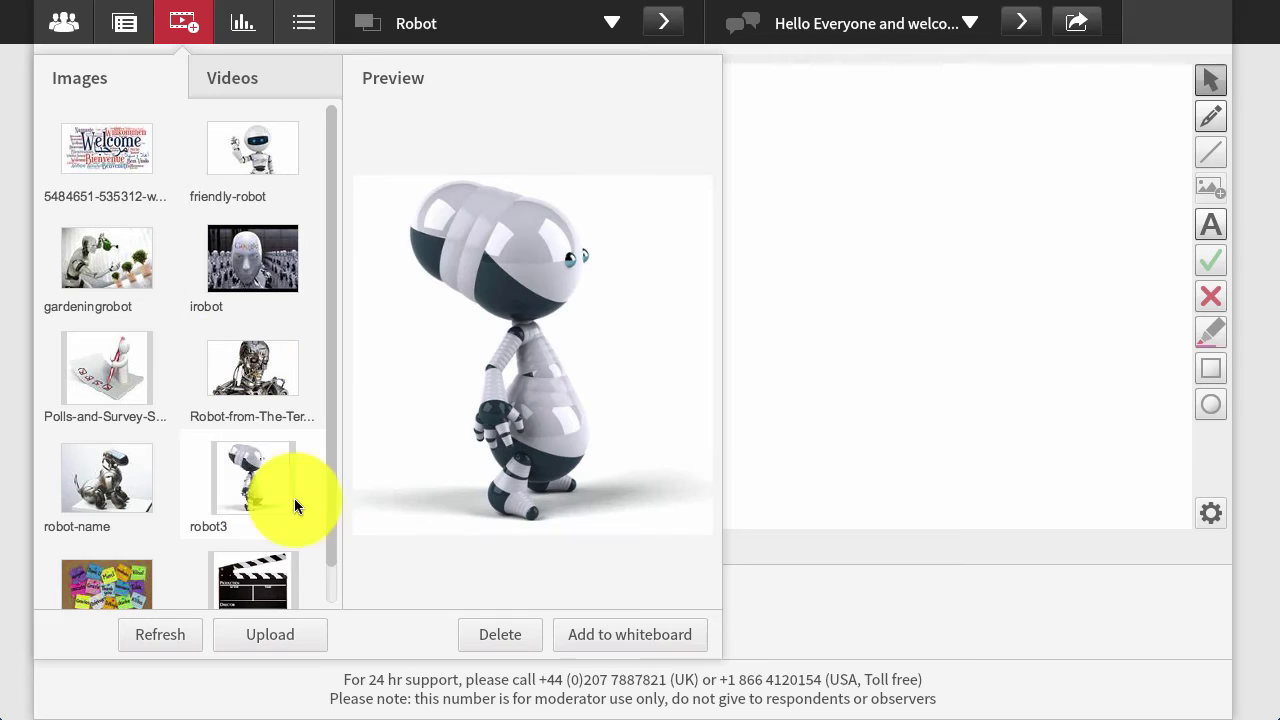
pyautogui.click(588, 645)
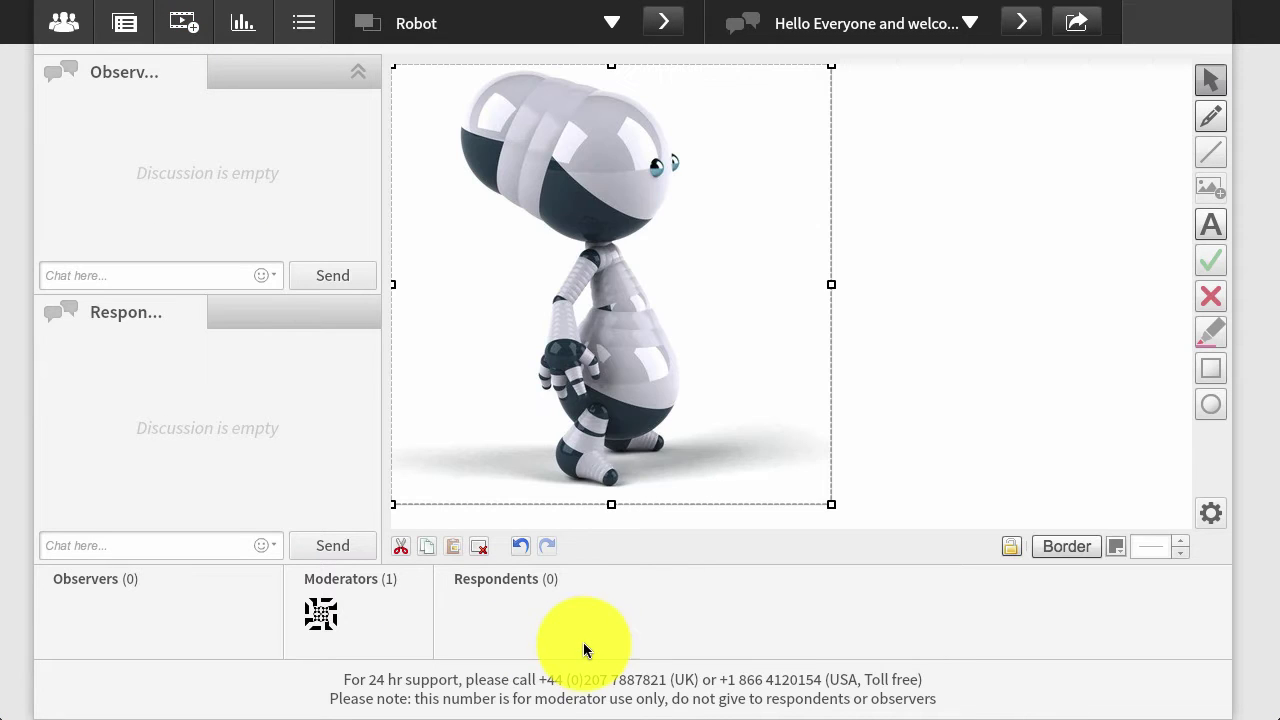
# Move and enlarge the robot image to fill the whiteboard's height, and lock it in place.
pyautogui.moveTo(600, 170); pyautogui.dragTo(663, 206)
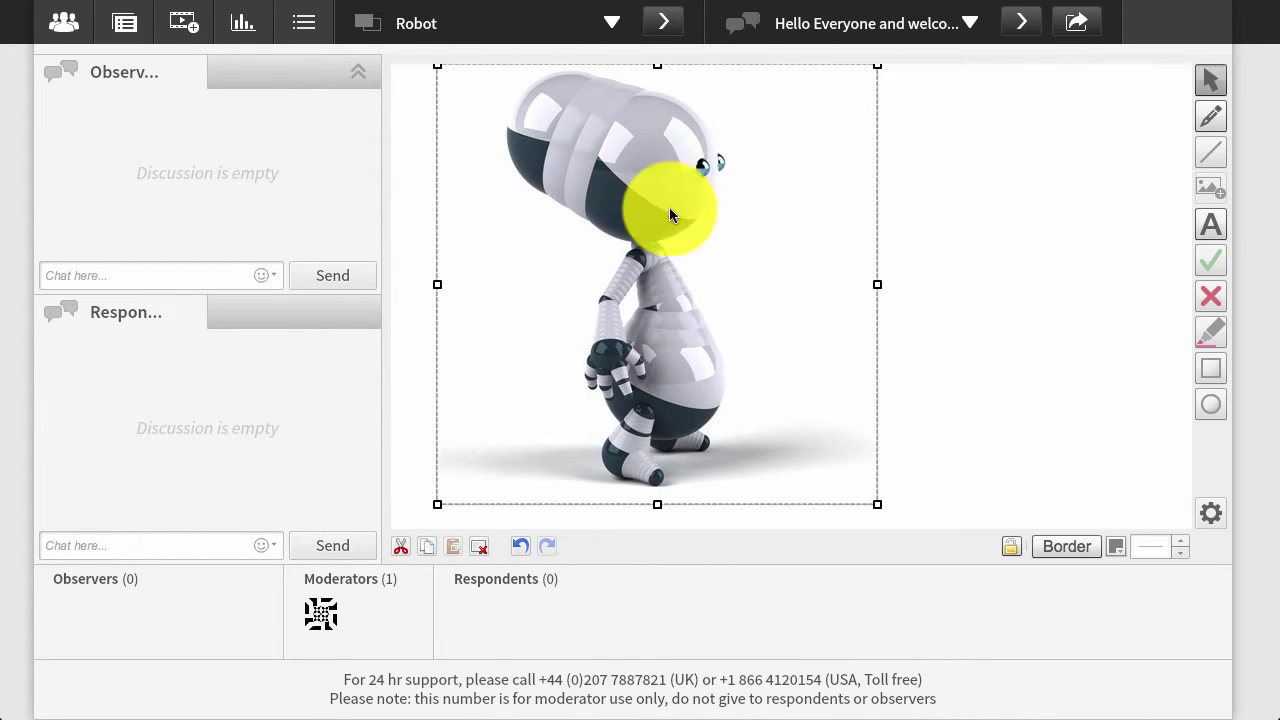
pyautogui.moveTo(877, 505); pyautogui.dragTo(1048, 590)
pyautogui.click(1010, 548)
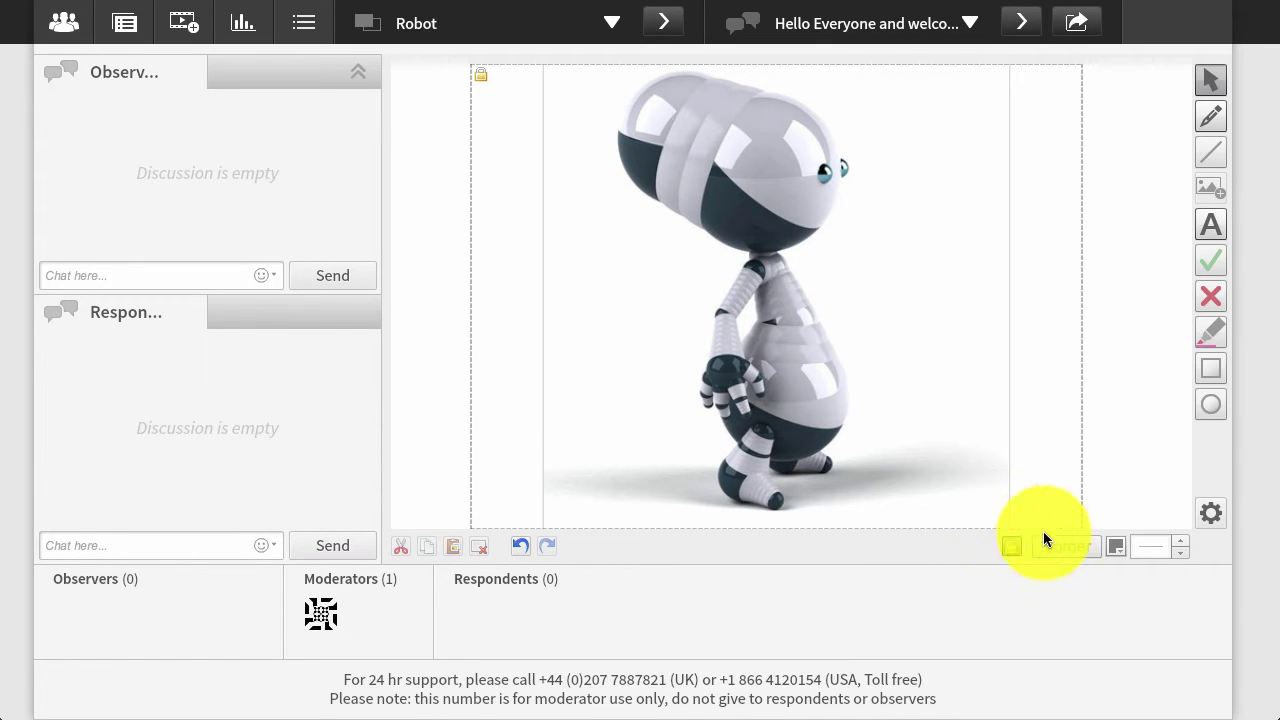
# Turn the respondent tools ON in the whiteboard's Tools manager.
pyautogui.click(1207, 512)
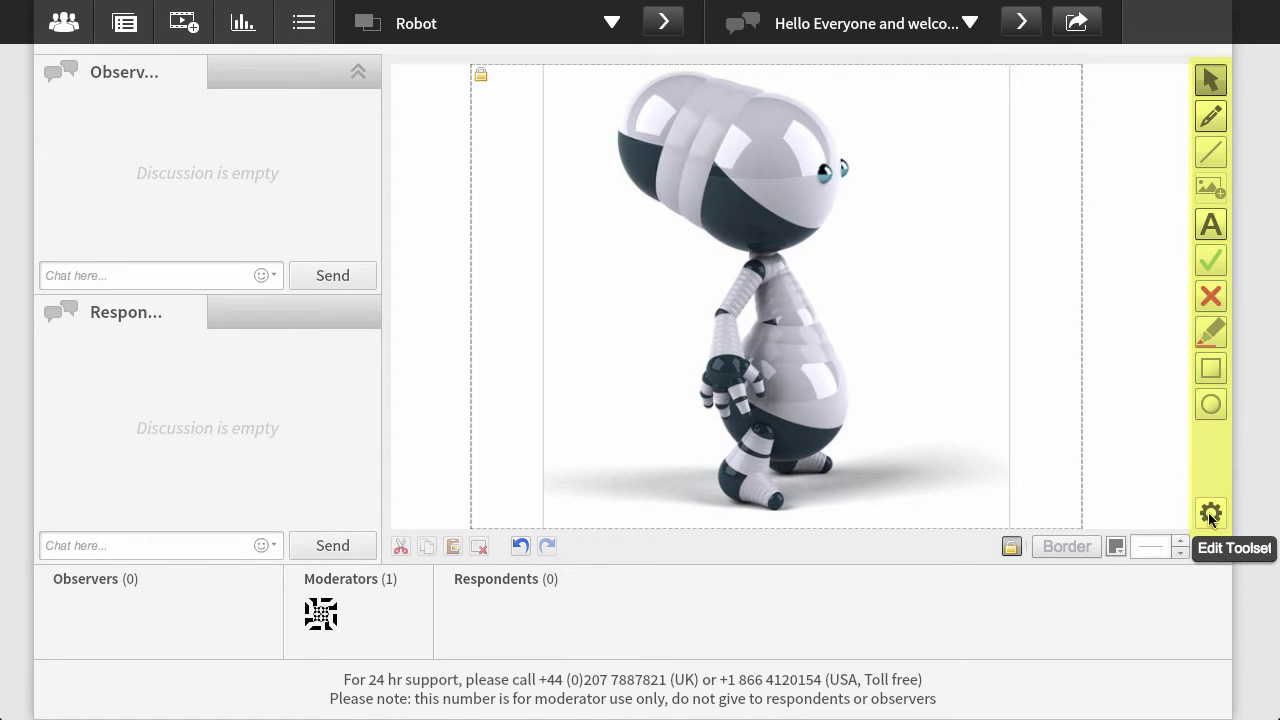
pyautogui.click(1208, 514)
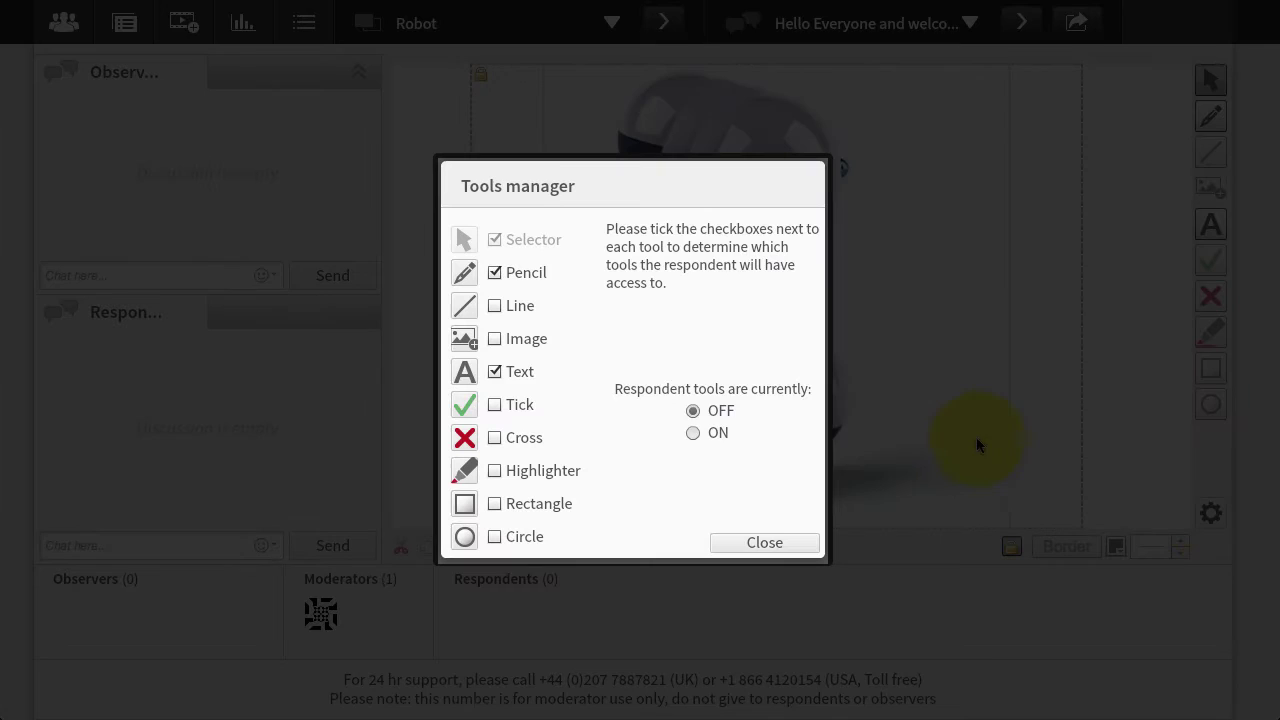
pyautogui.click(697, 432)
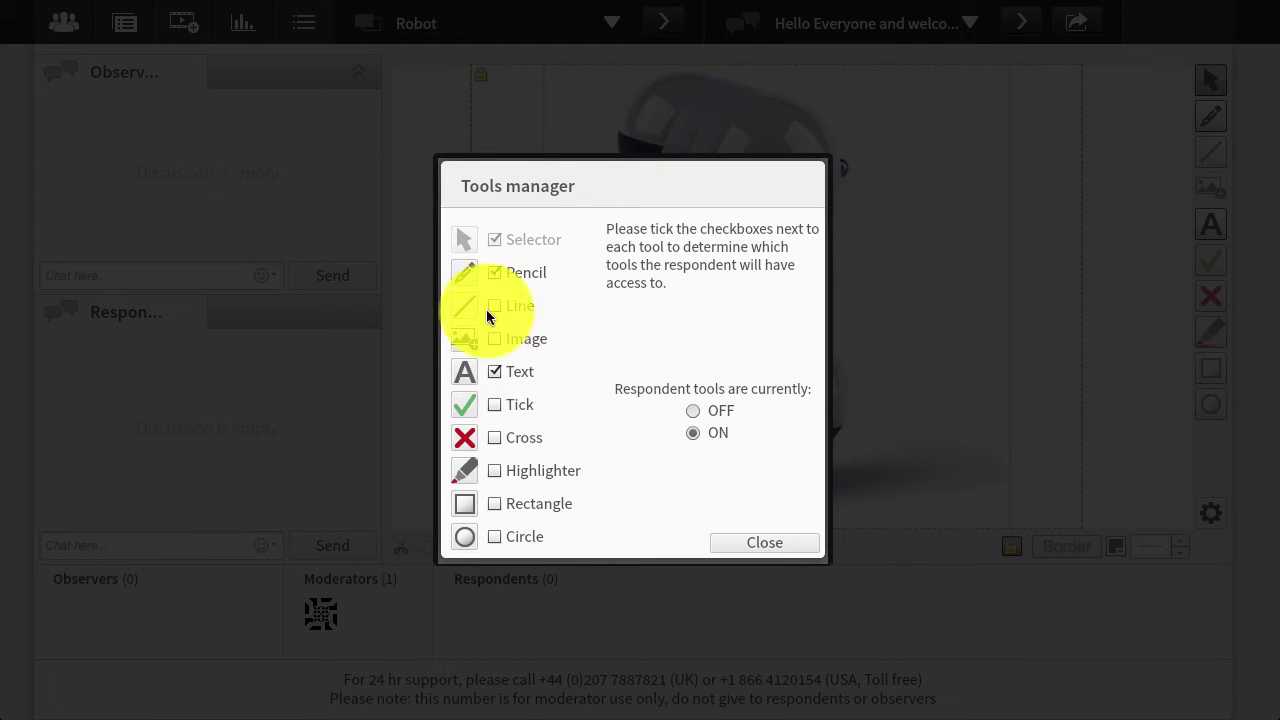
pyautogui.click(768, 542)
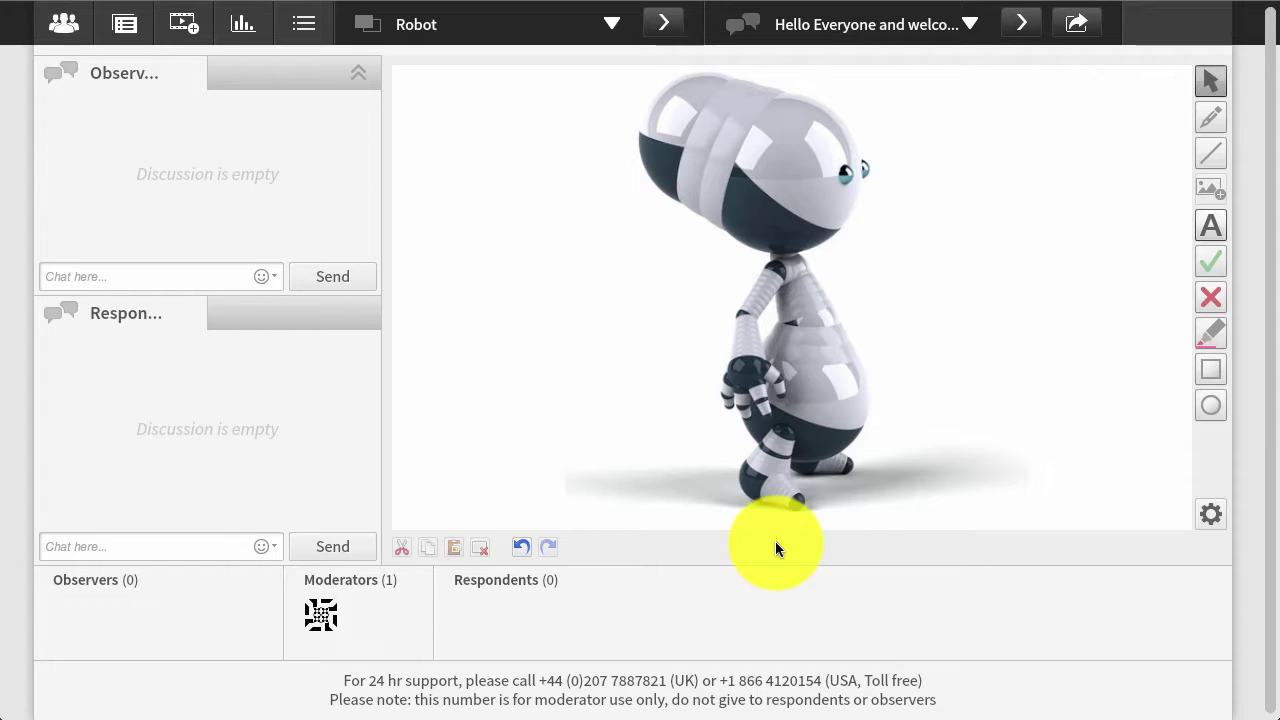
# Add the option Sonny to the Famous Robots multi-select poll and save the poll.
pyautogui.click(255, 34)
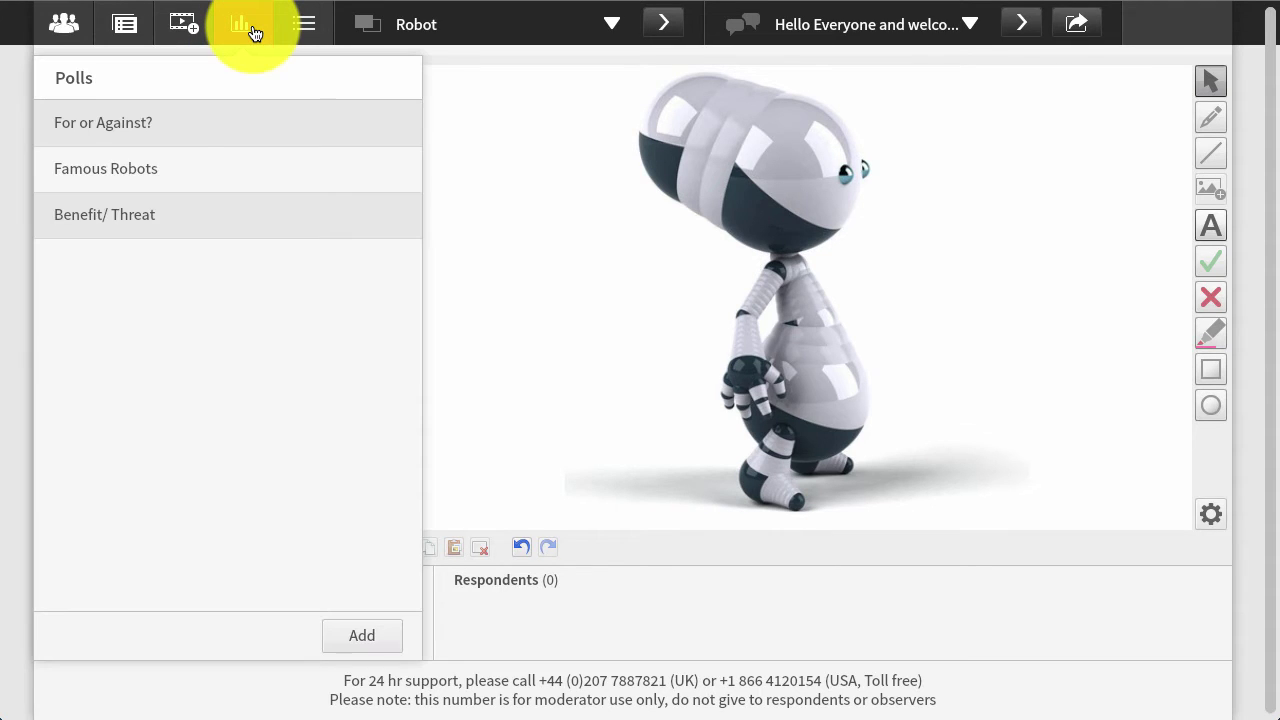
pyautogui.click(363, 168)
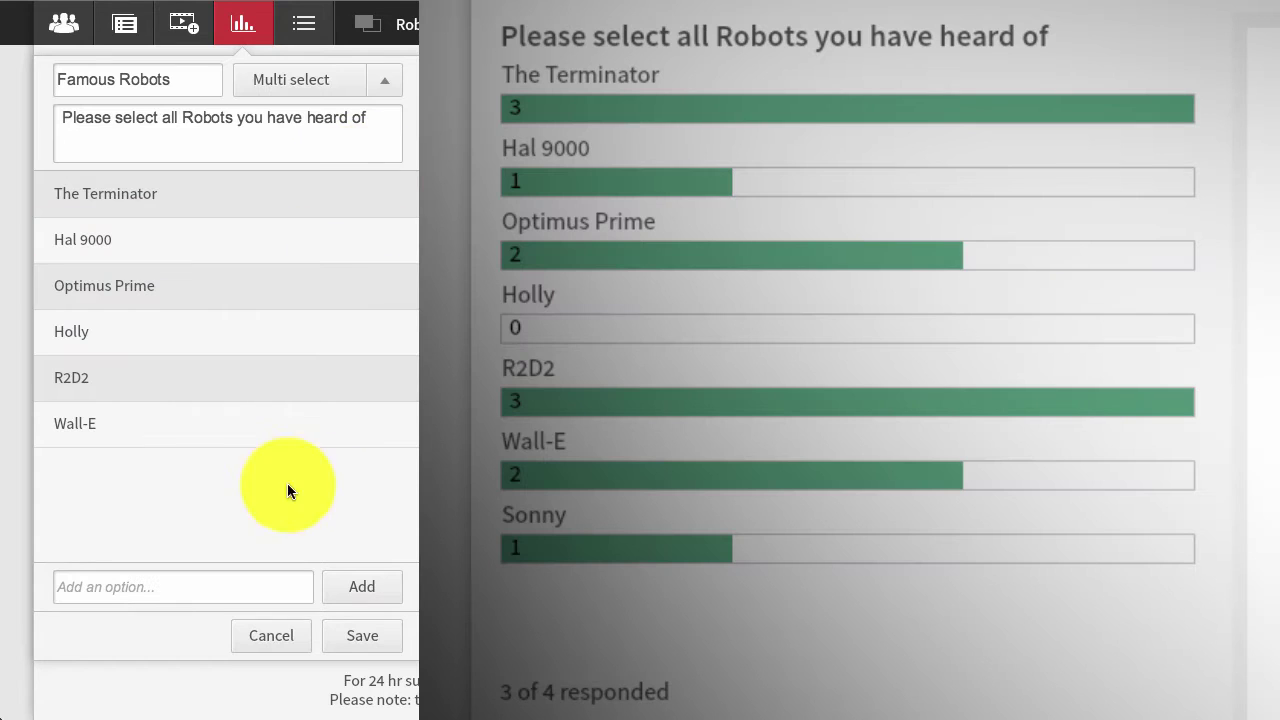
pyautogui.click(171, 586)
pyautogui.write('Sonny')
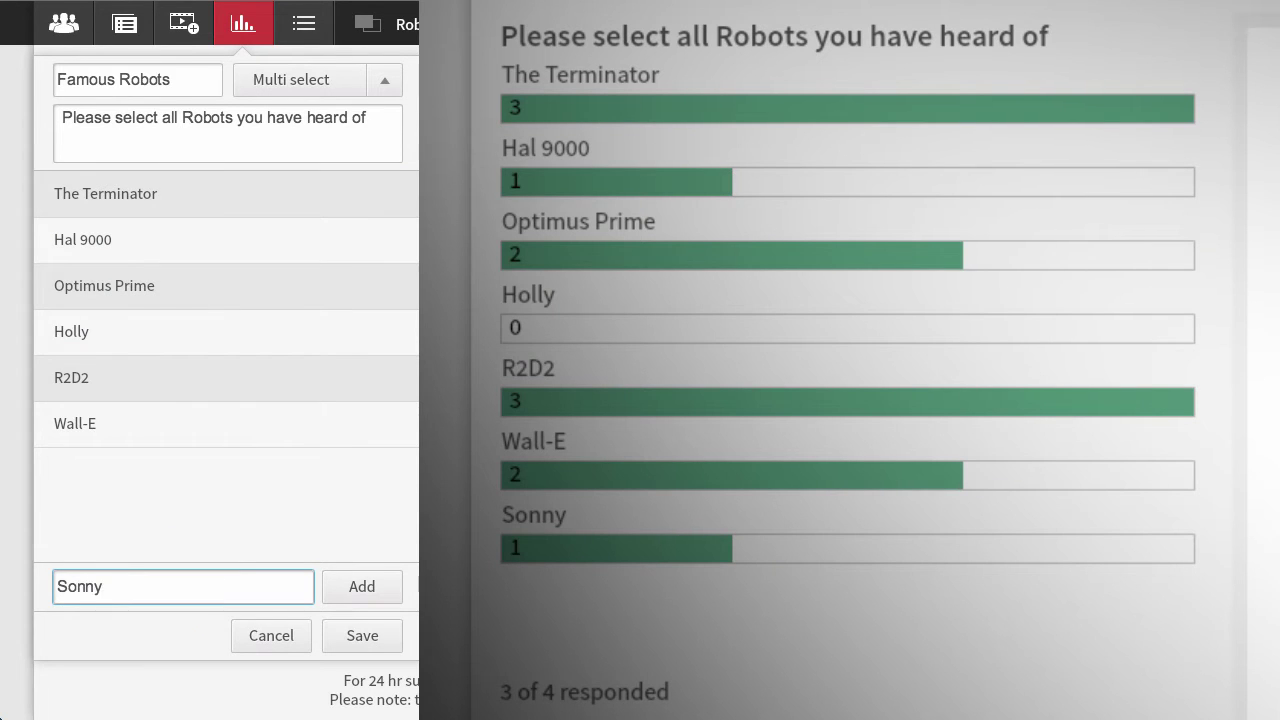
pyautogui.click(341, 584)
pyautogui.click(358, 635)
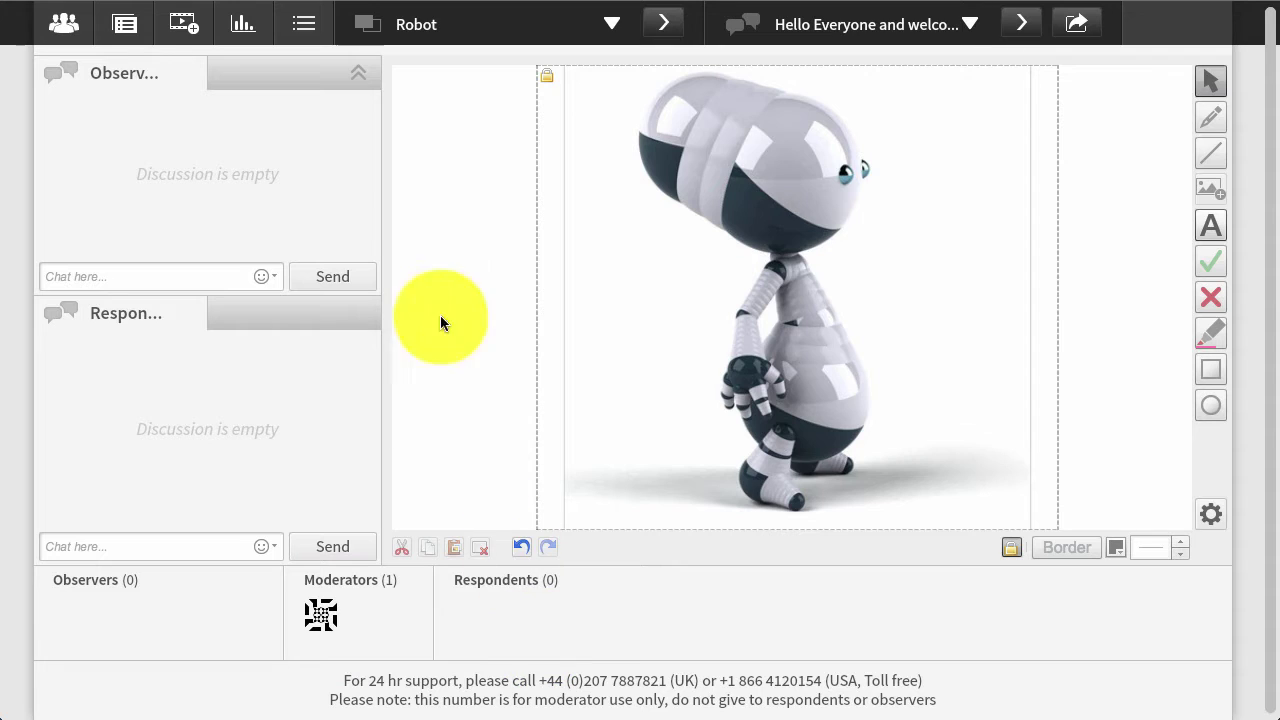
# Save the session content as a template, entering New Robo as its name.
pyautogui.click(318, 28)
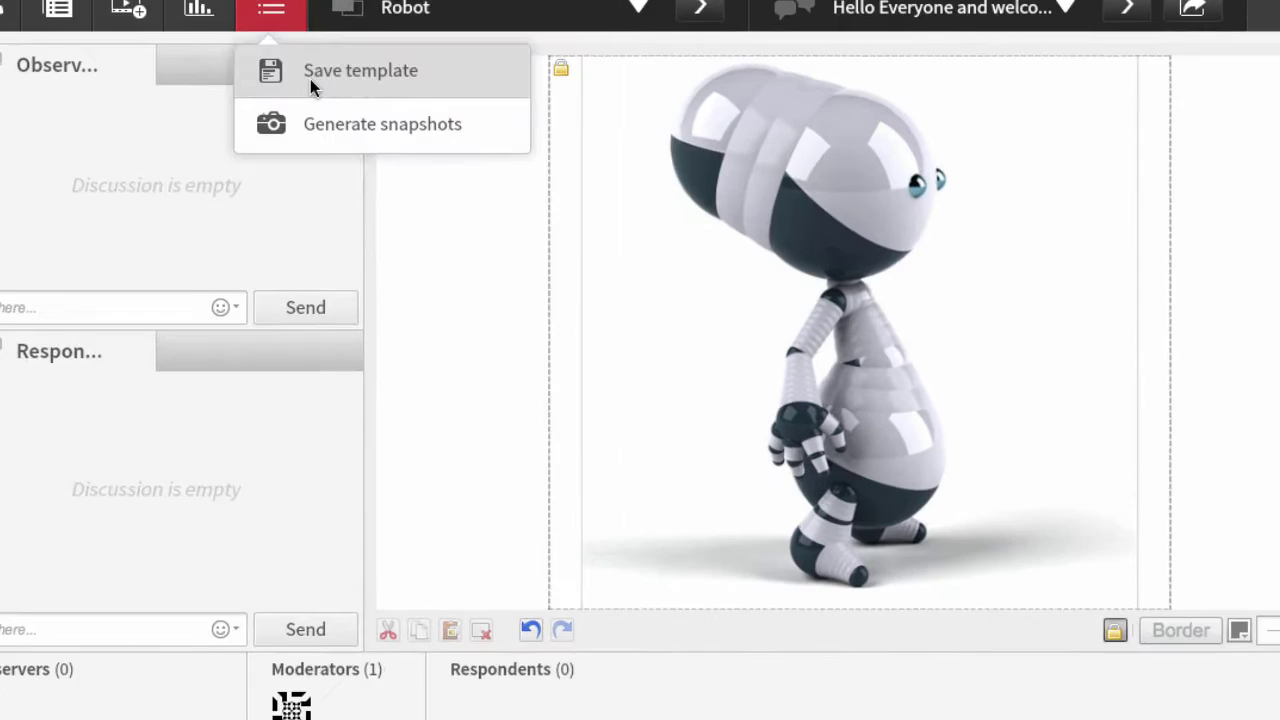
pyautogui.click(310, 79)
pyautogui.write('New Robo')
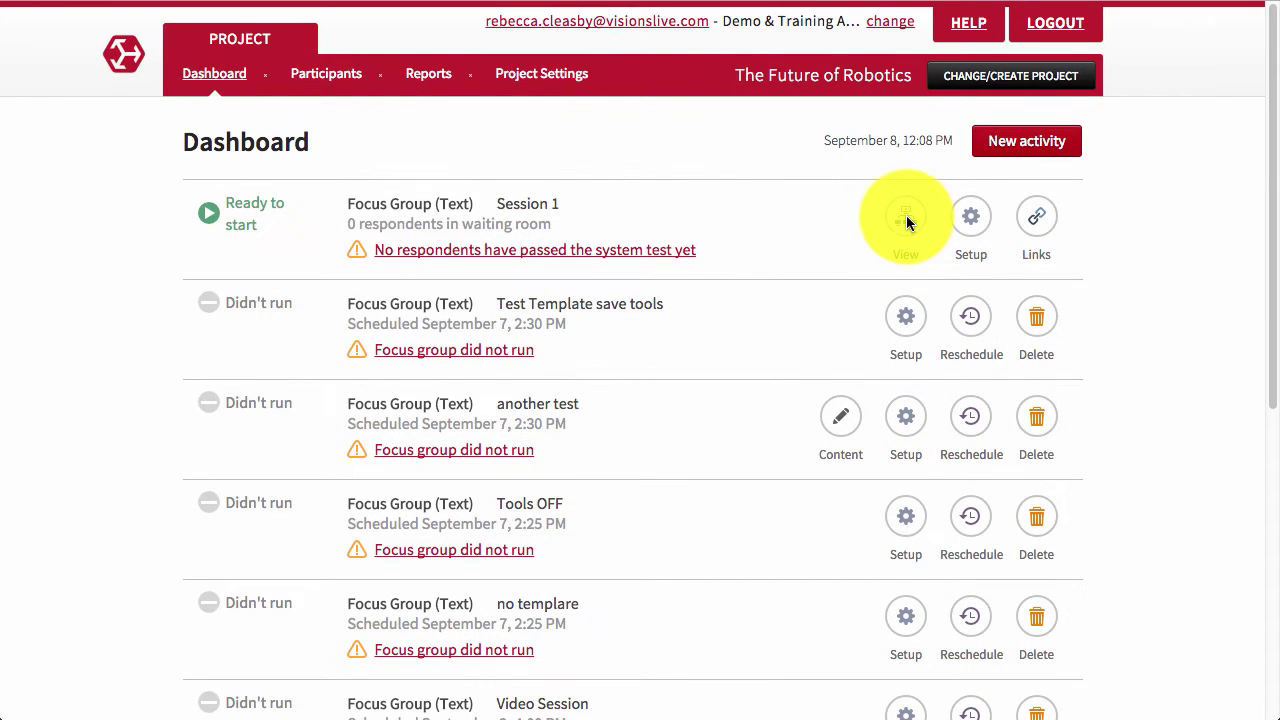
# Enter the waiting room of Session 1 and message all respondents: "Hi everyone, we will be starting in a minute.".
pyautogui.click(907, 220)
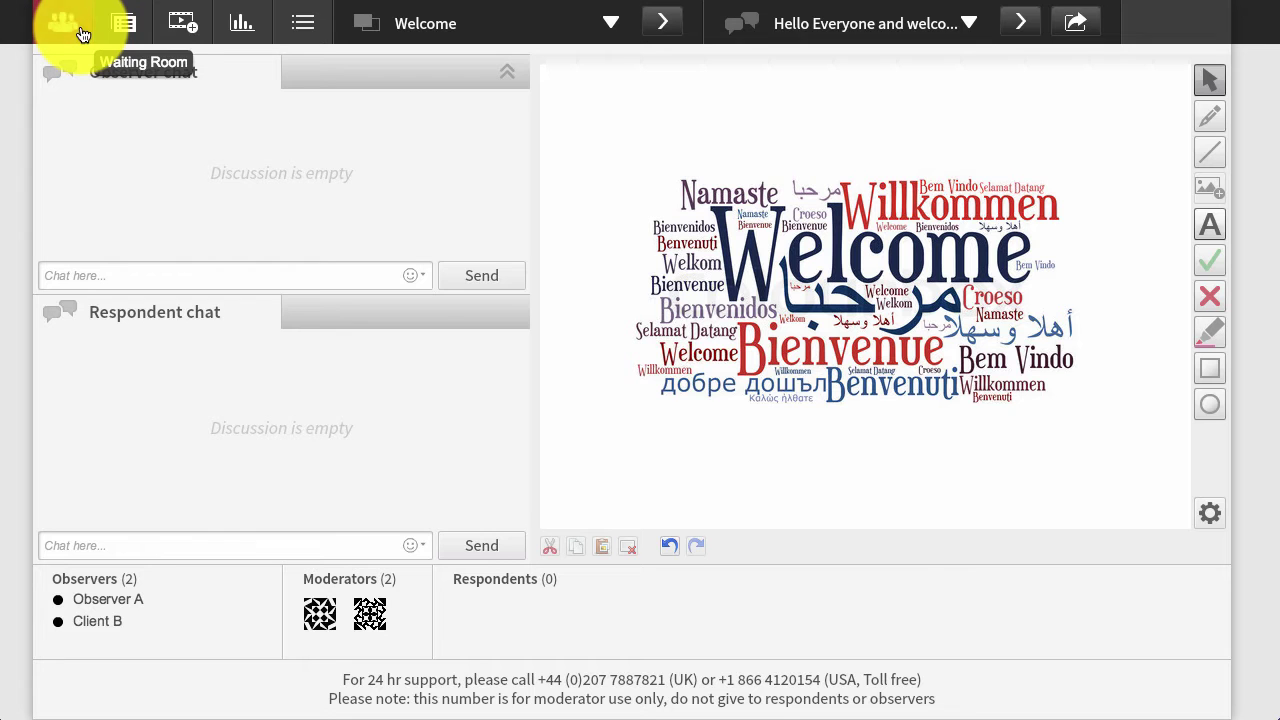
pyautogui.click(62, 22)
pyautogui.click(134, 121)
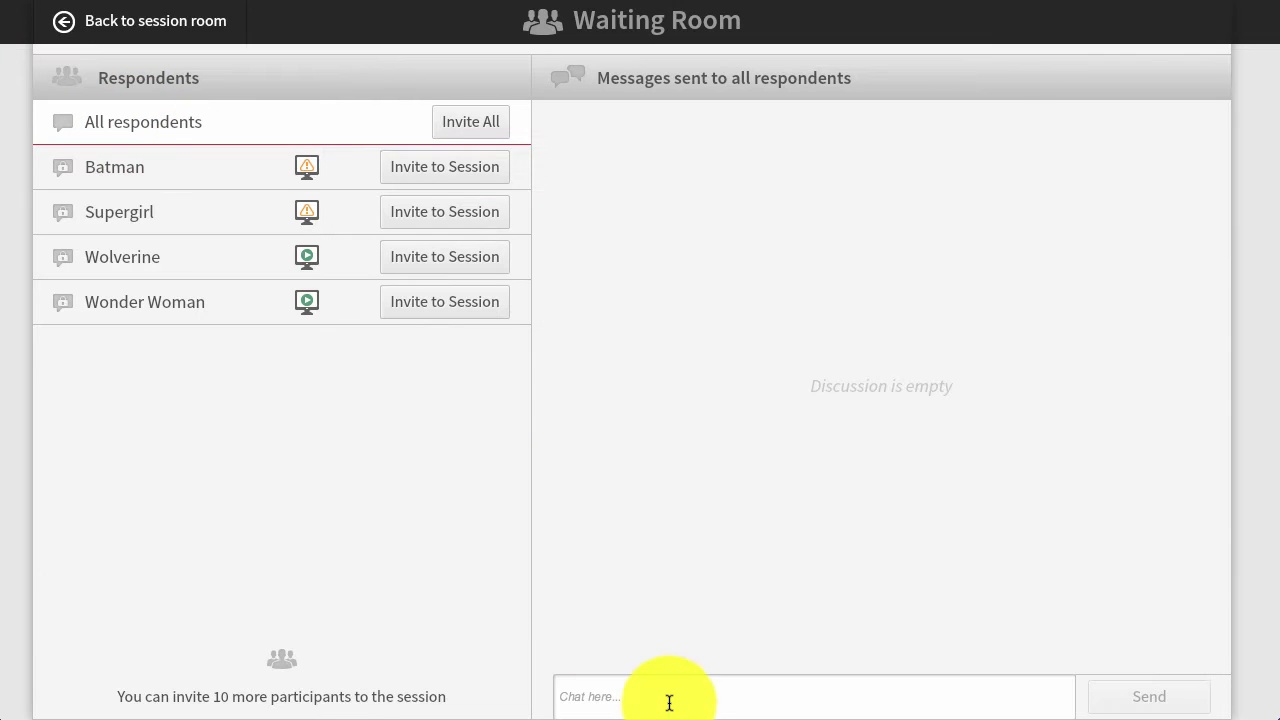
pyautogui.click(668, 698)
pyautogui.write('H')
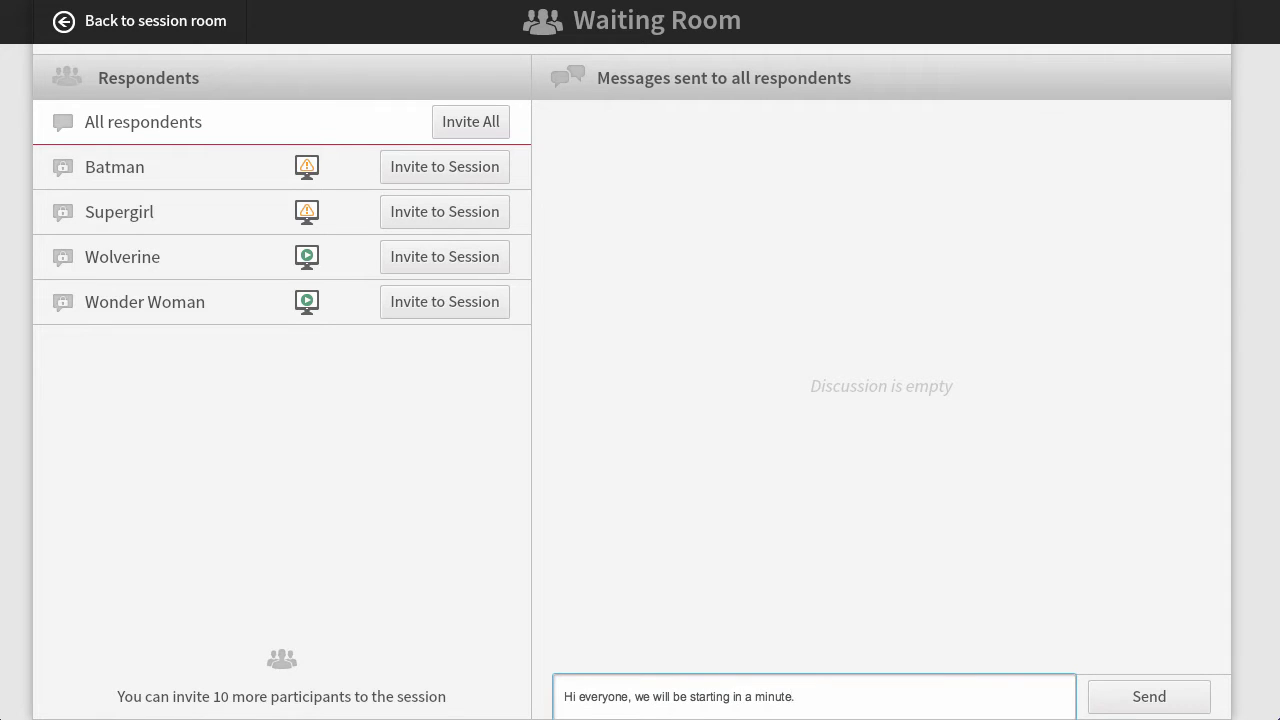
pyautogui.click(1095, 698)
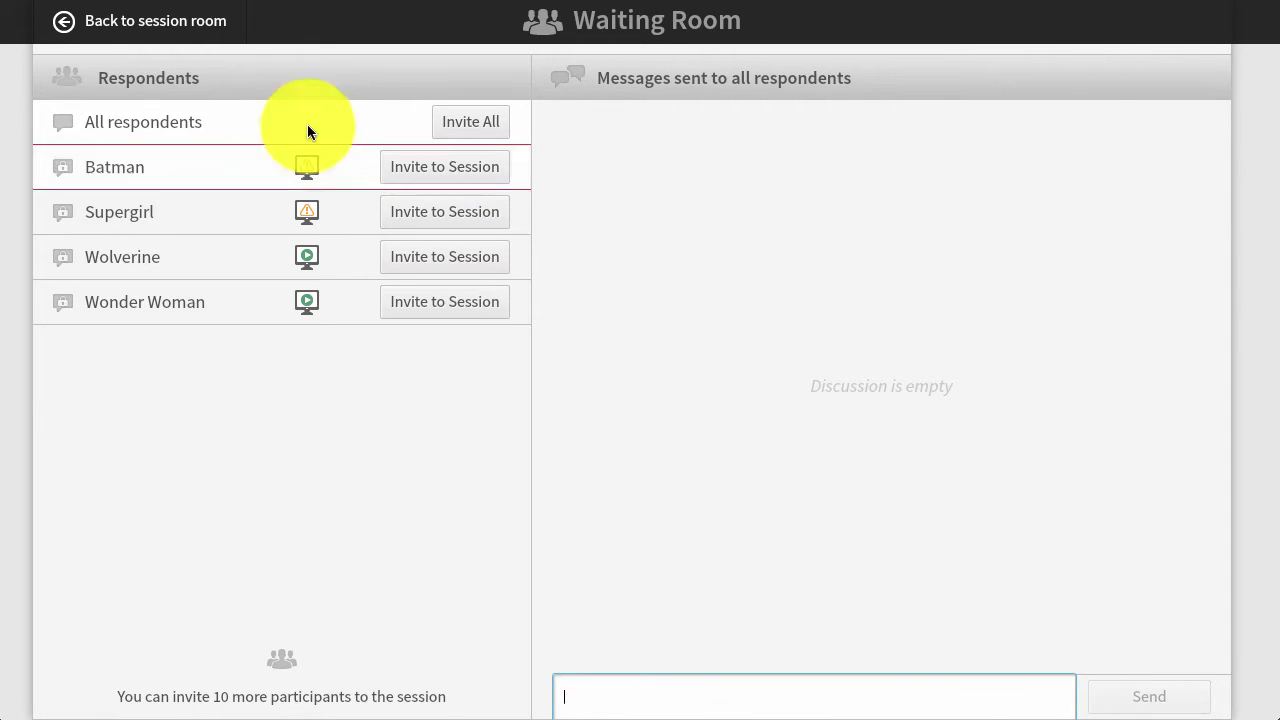
# Bring the waiting respondents into the session room.
pyautogui.click(144, 31)
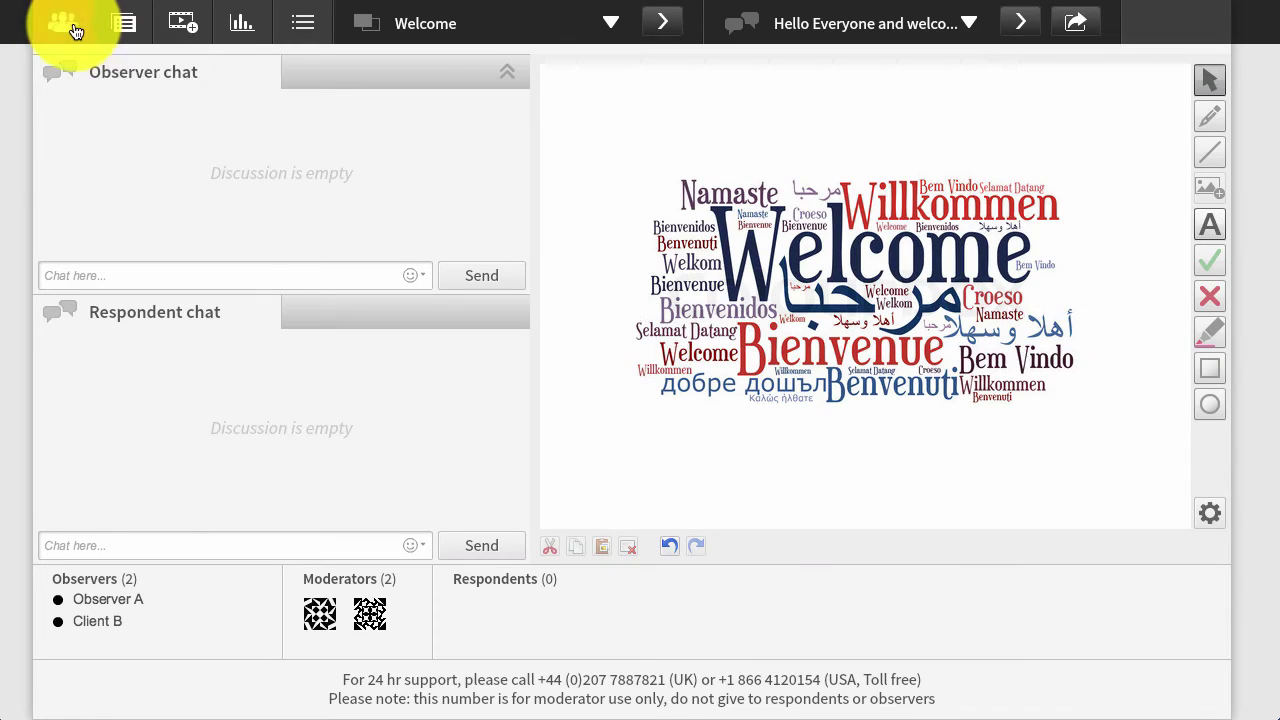
pyautogui.click(63, 22)
pyautogui.click(115, 90)
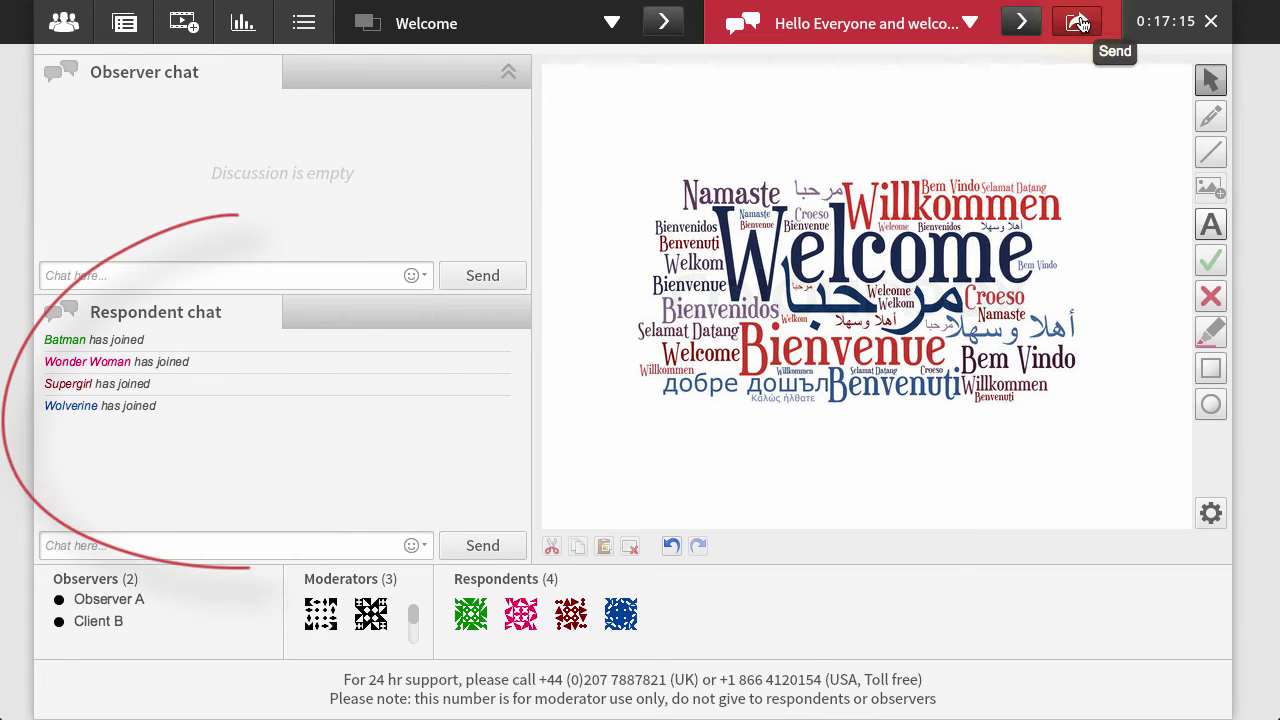
# Send the first three discussion guide entries to the respondents: the welcome, the group's topic and the no-right-or-wrong-answers note.
pyautogui.click(1080, 23)
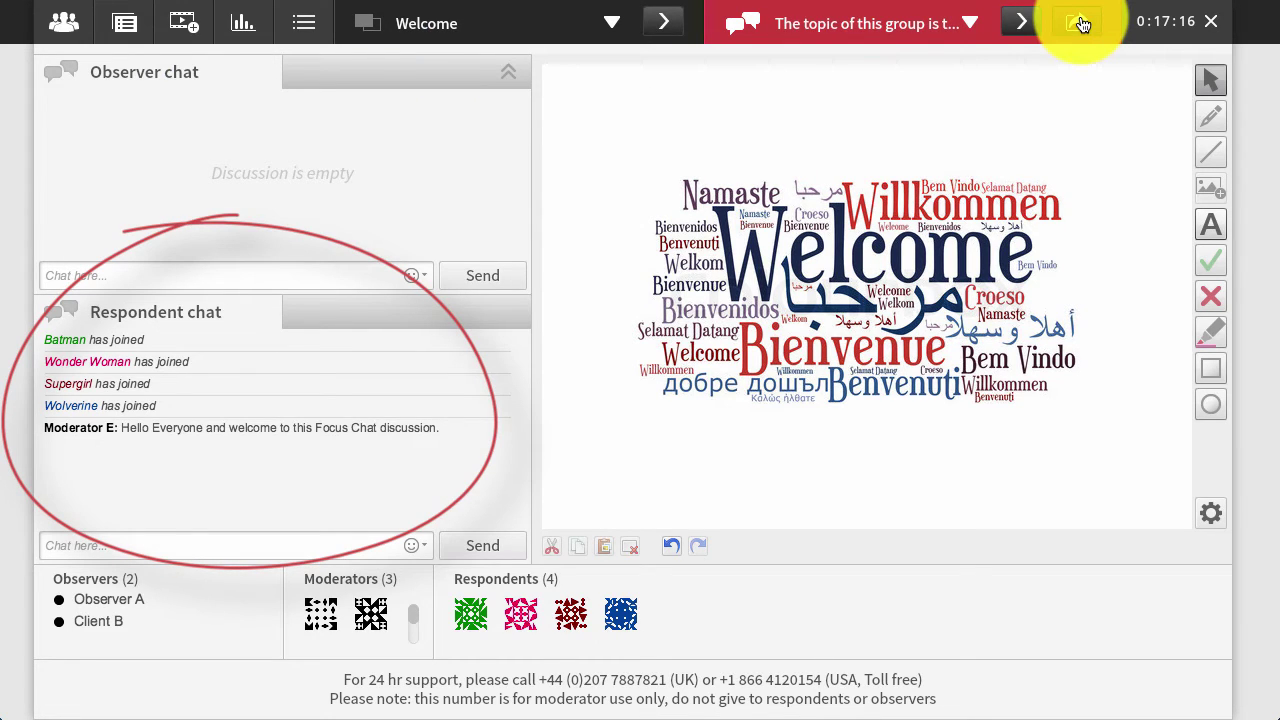
pyautogui.click(1080, 23)
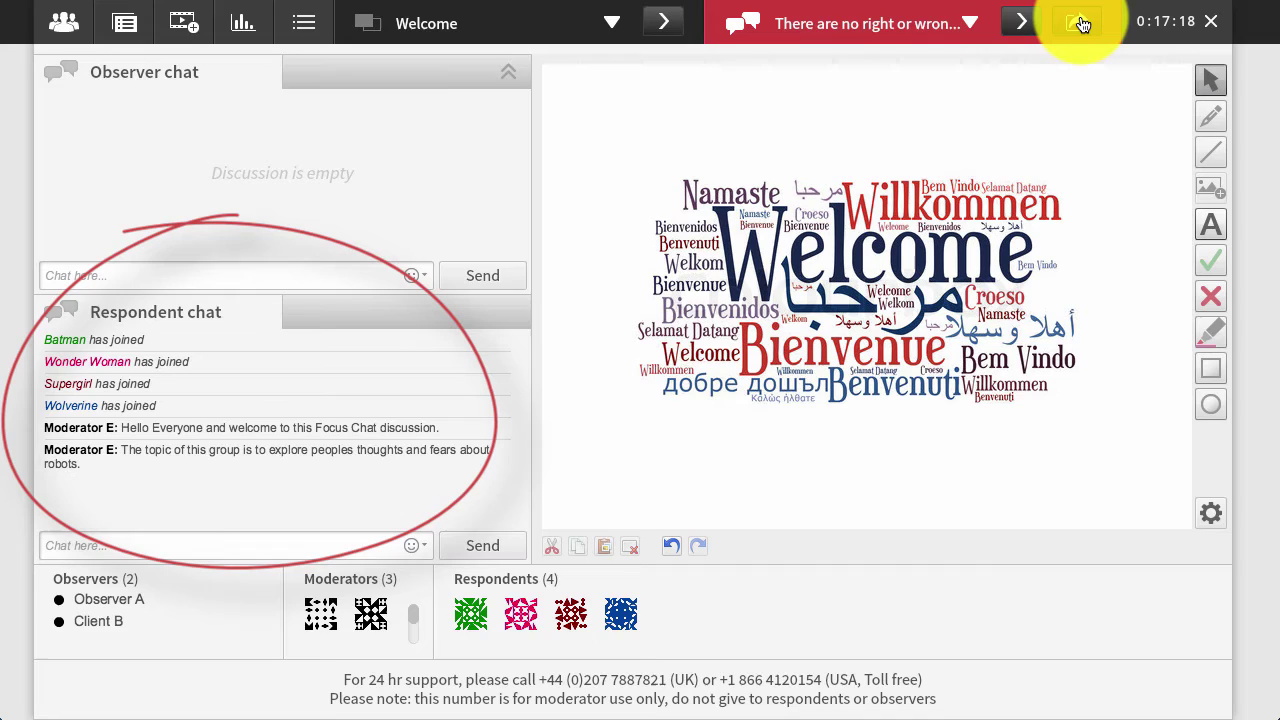
pyautogui.click(1080, 23)
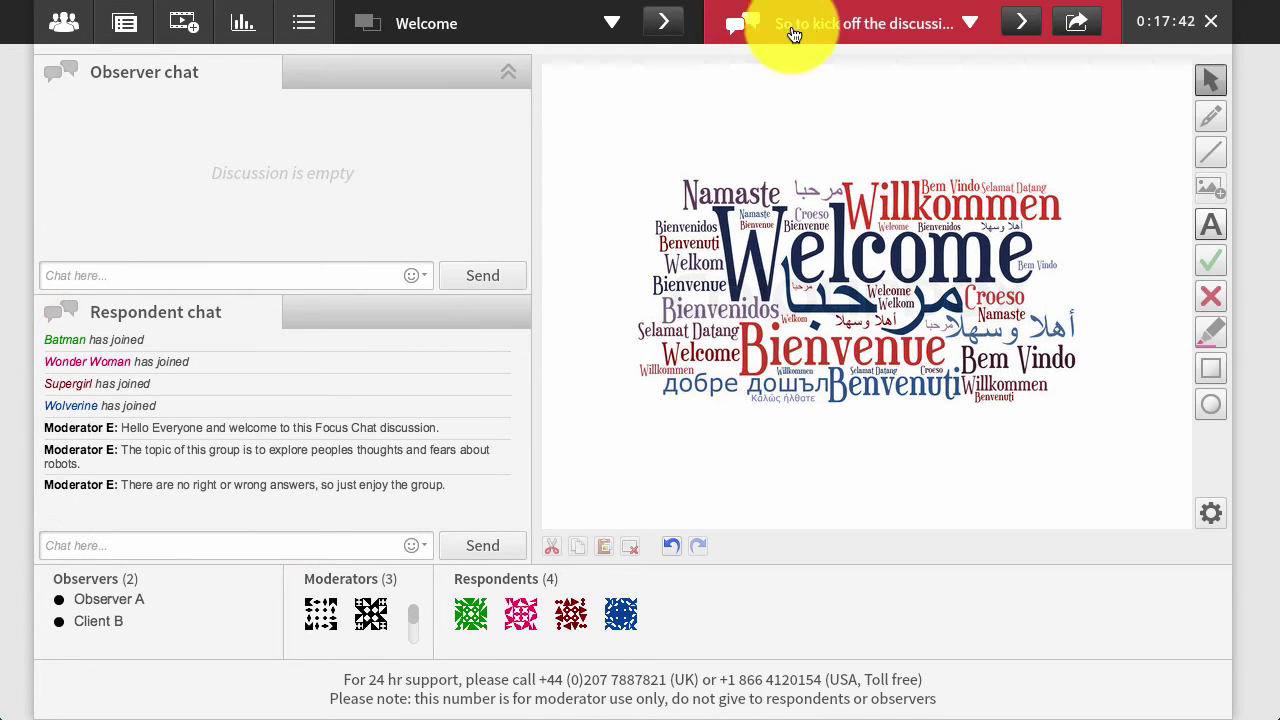
# Show the Robots whiteboard slide and send the kick-off entry and the benefit-or-threat question from the discussion guide.
pyautogui.click(660, 23)
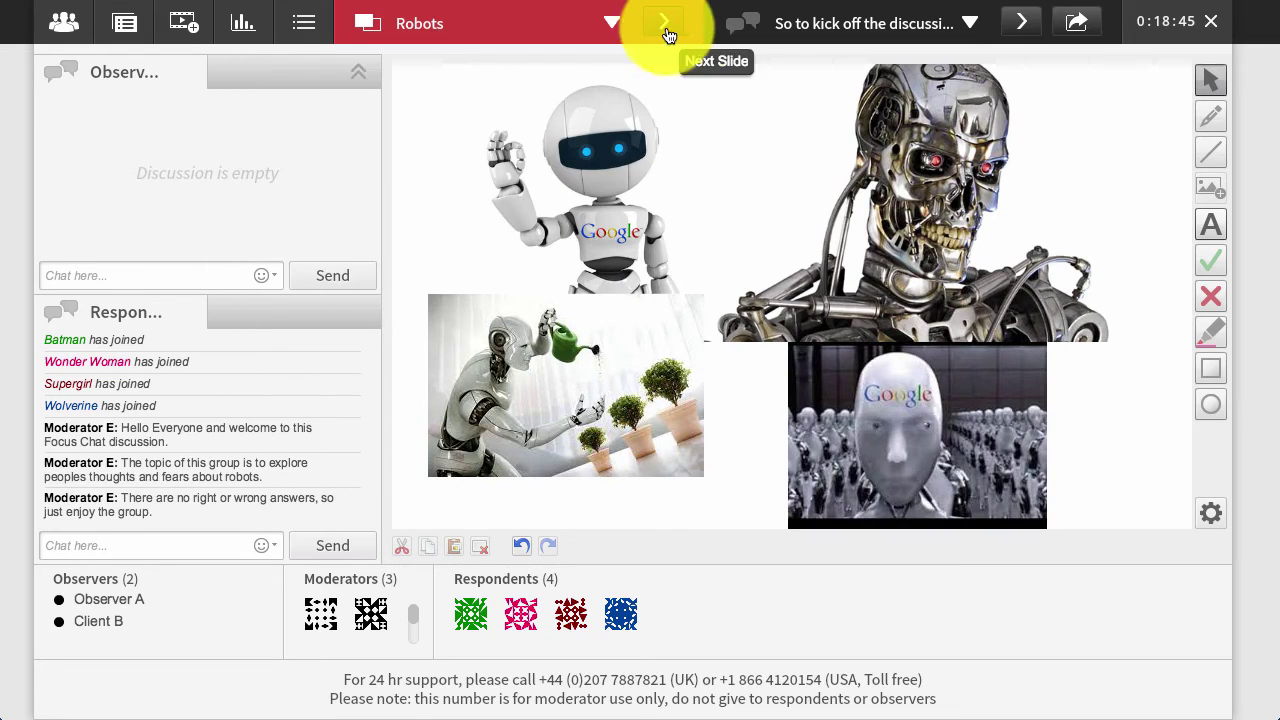
pyautogui.click(1078, 23)
pyautogui.click(1078, 23)
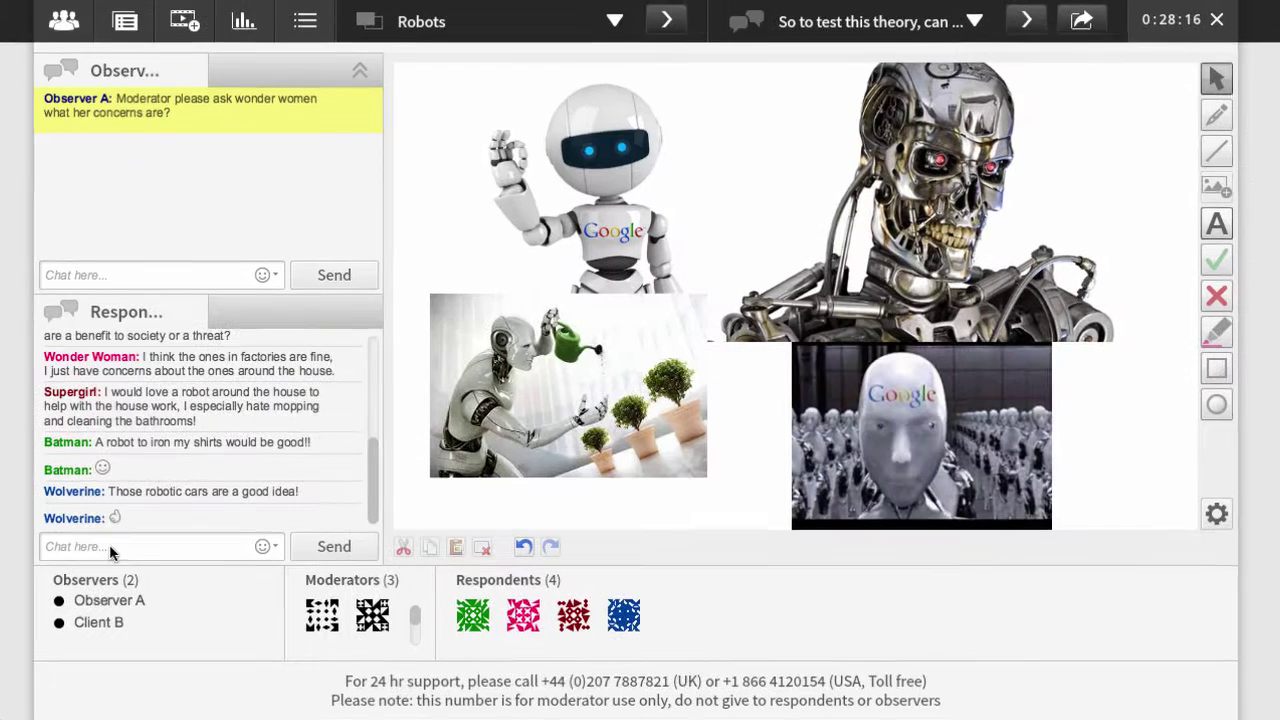
# Post in the respondent chat: "Wonder woman; please tell us what concerns you have about robots around the house?".
pyautogui.click(109, 544)
pyautogui.write('Wonder')
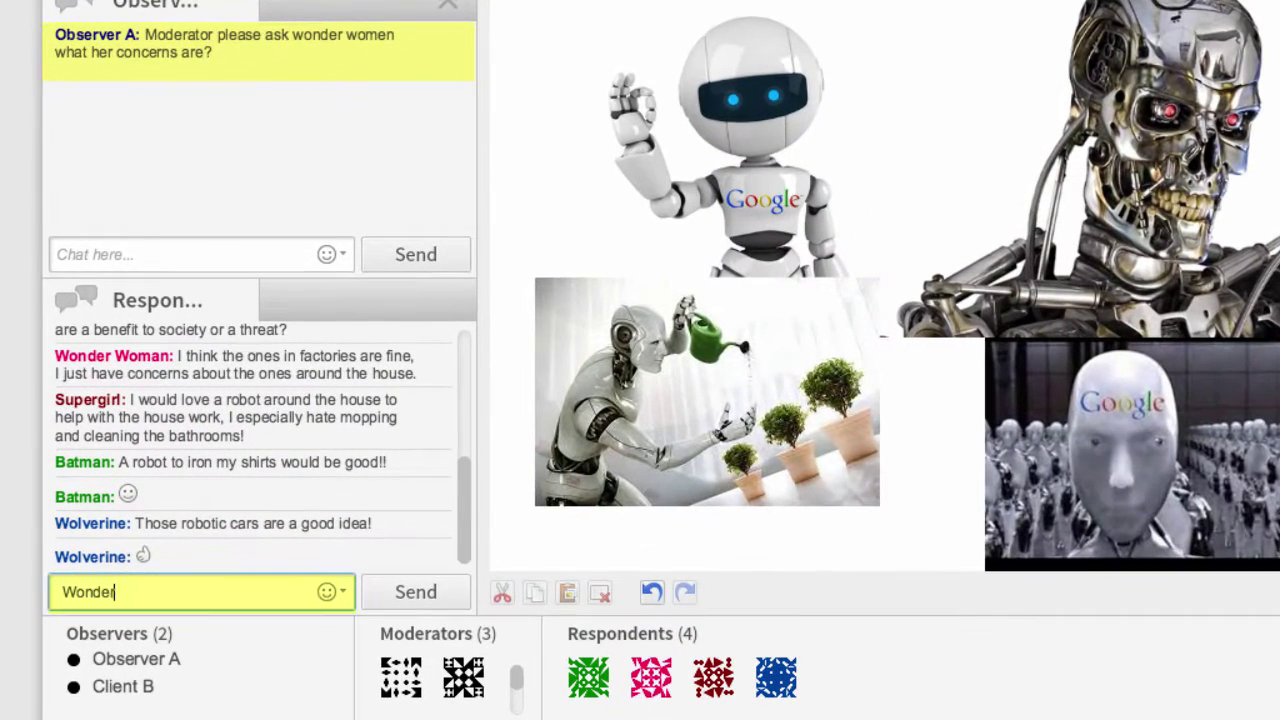
pyautogui.write(' woman; please tell us what')
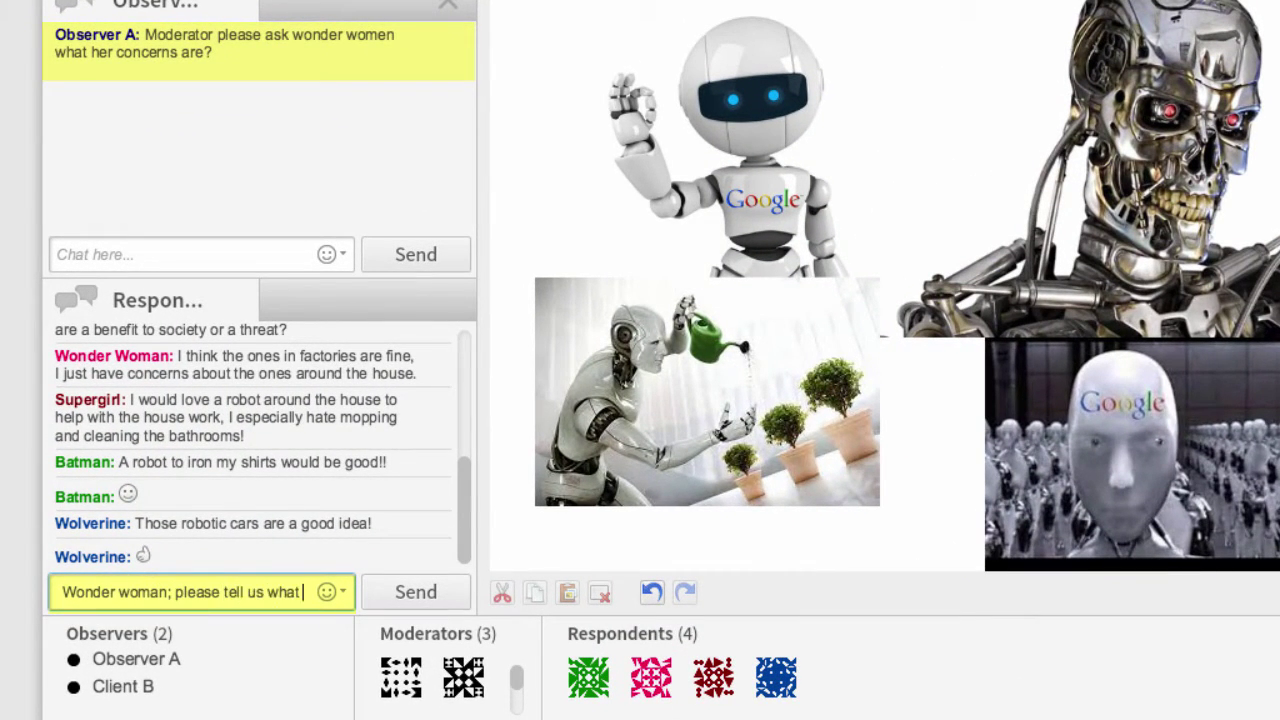
pyautogui.write(' concerns you have about robots around the house?')
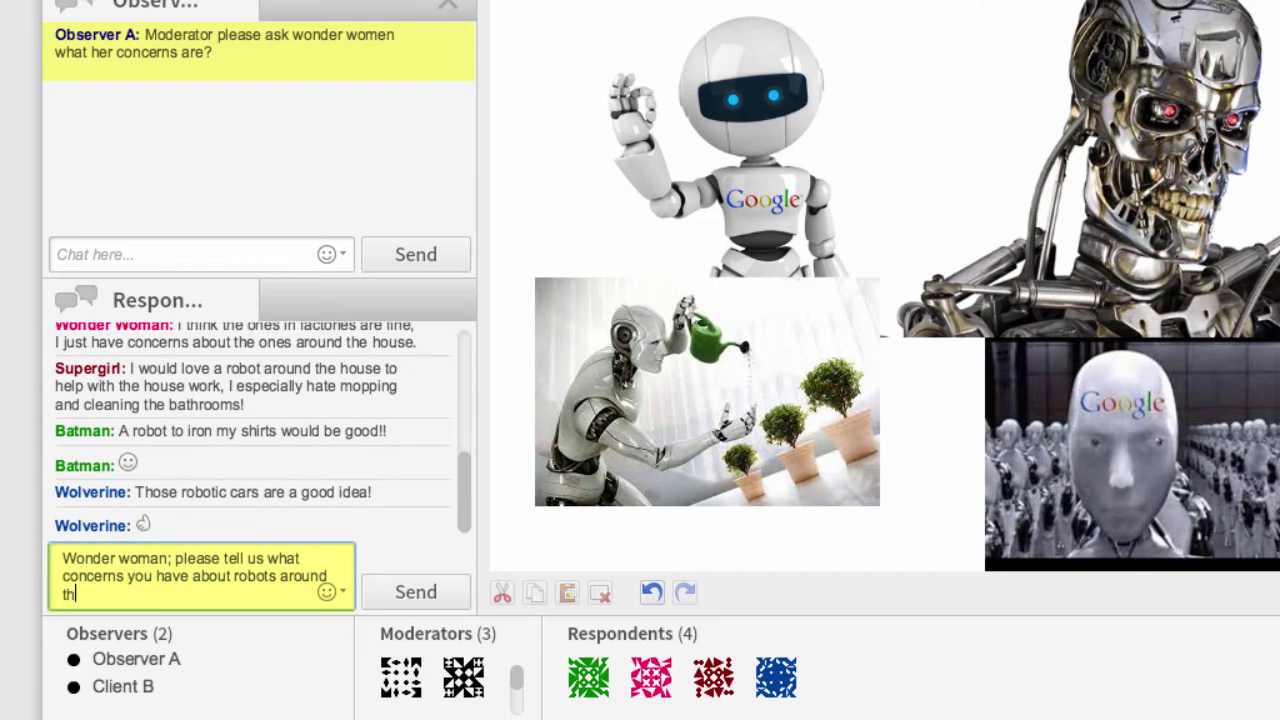
pyautogui.press('Return')
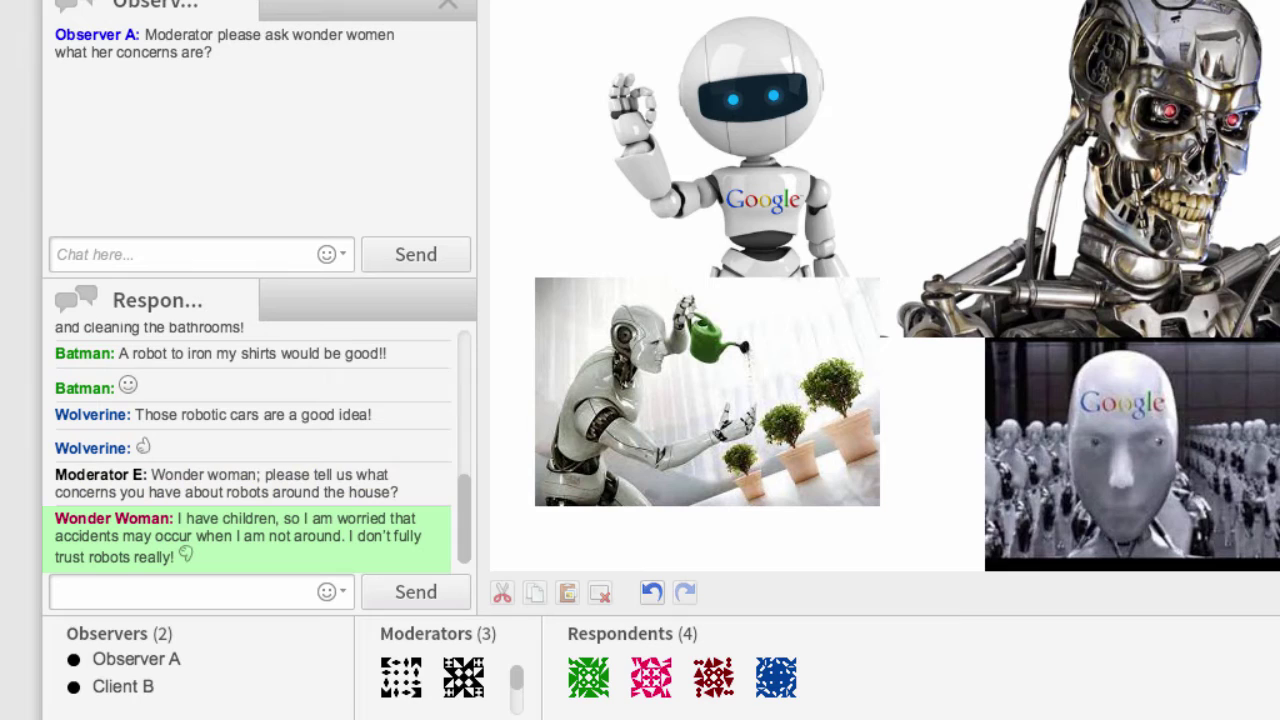
# Post in the respondent chat: "Wolverine, what impact do you think robotic cars would have on the roads?".
pyautogui.click(95, 591)
pyautogui.write('Wolverine, what impact do you thin')
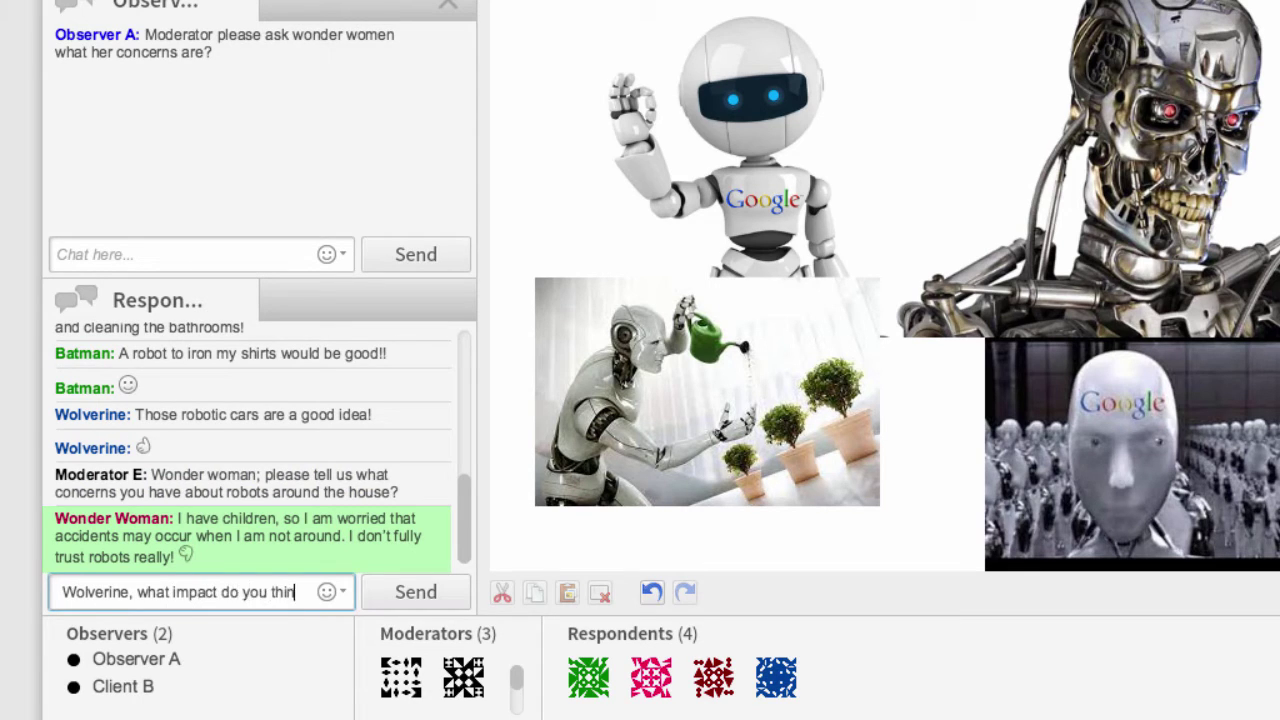
pyautogui.write('k robotic cars would have on the roads?')
pyautogui.press('Return')
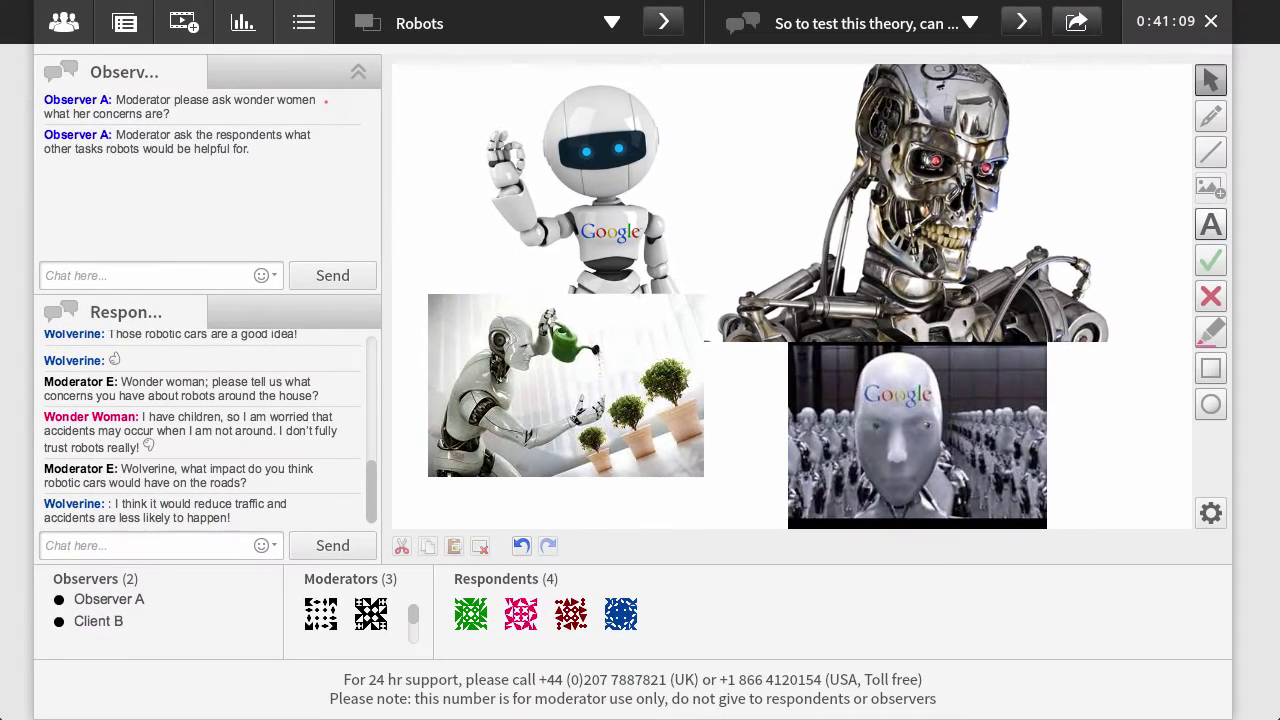
# Start a private chat with Observer A and reply "Sure will do.".
pyautogui.click(330, 145)
pyautogui.click(331, 146)
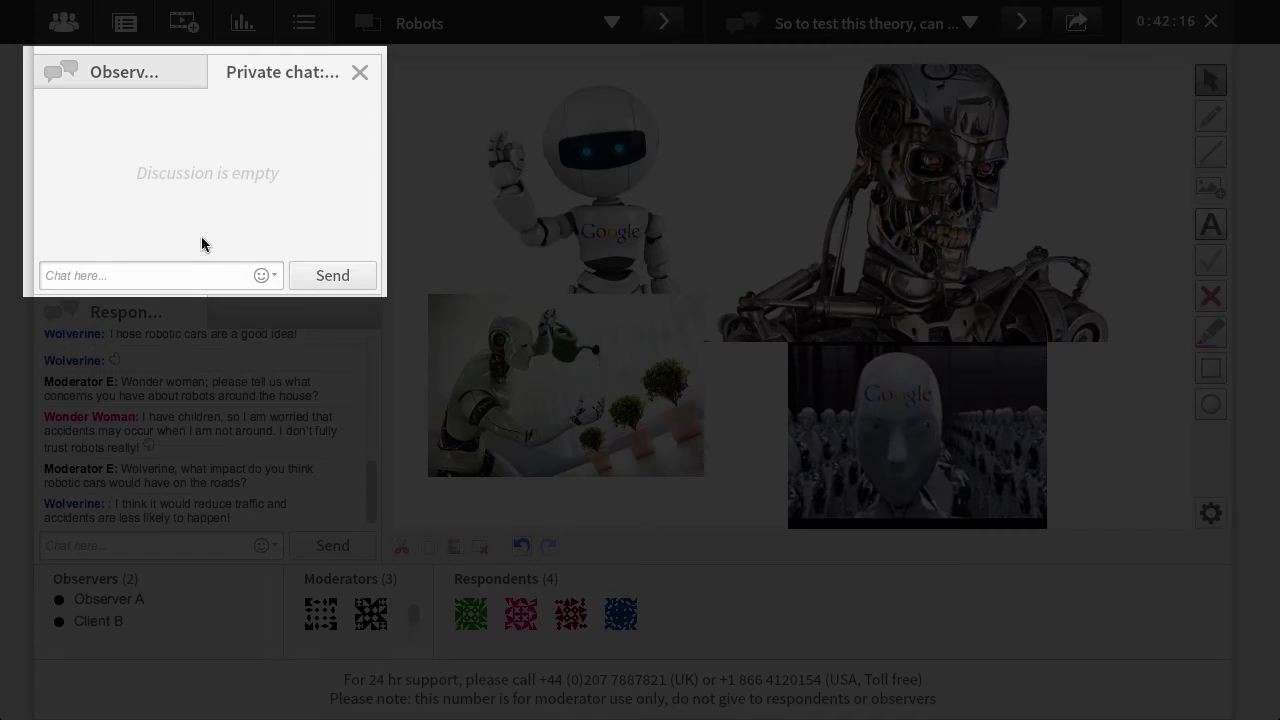
pyautogui.write('Sure will do.')
pyautogui.press('Return')
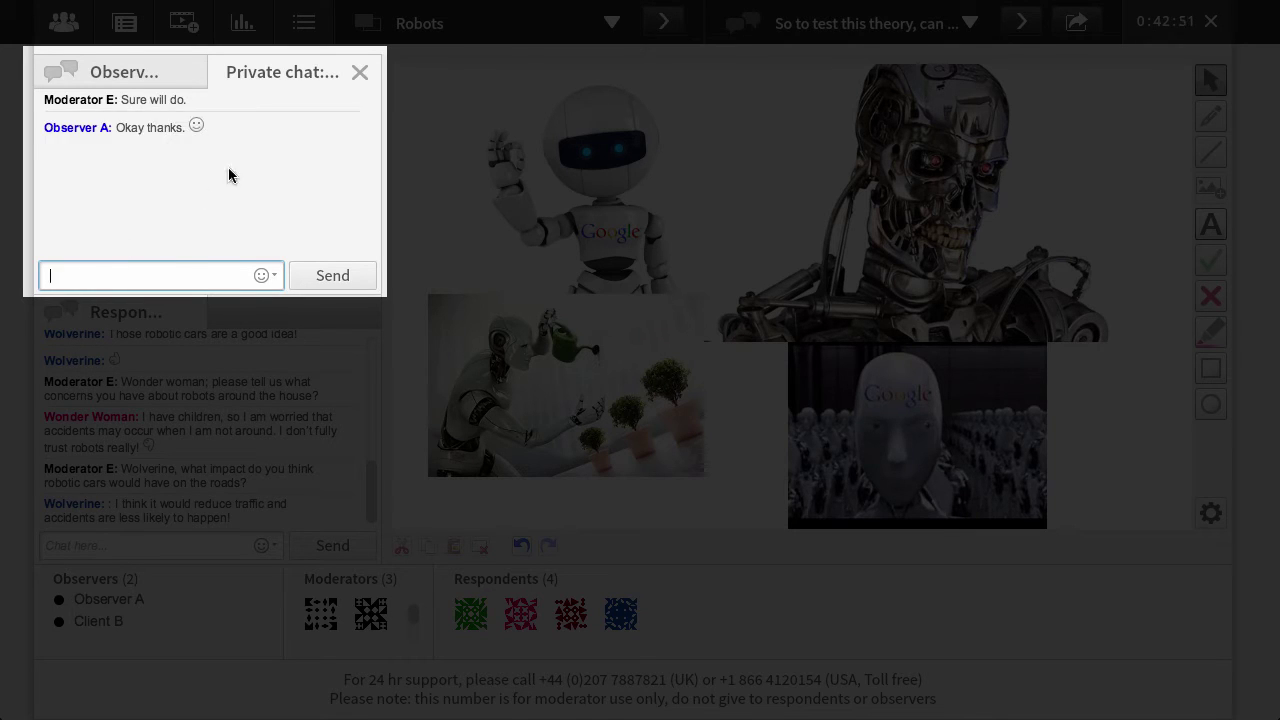
# Close the private chat and ask the respondents "What other tasks would robots be helpful for?".
pyautogui.click(360, 73)
pyautogui.click(90, 545)
pyautogui.write('What other tasks would robots')
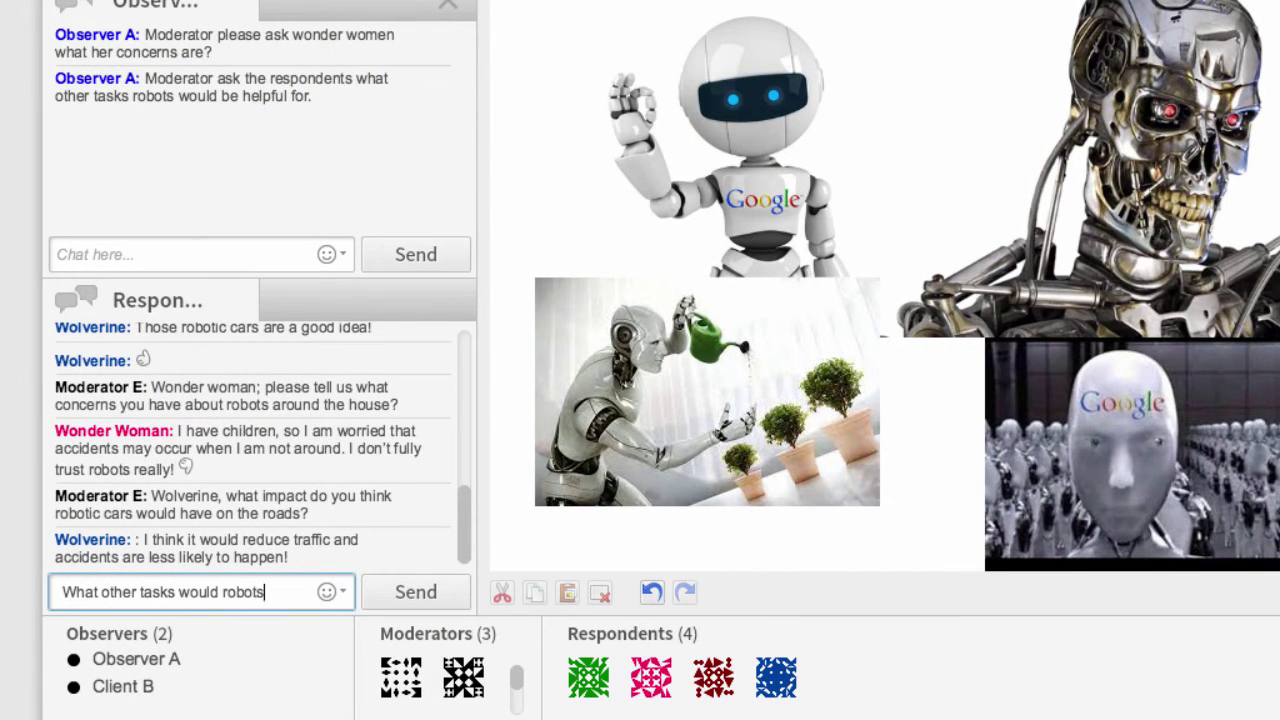
pyautogui.write(' be helpful for?')
pyautogui.press('Return')
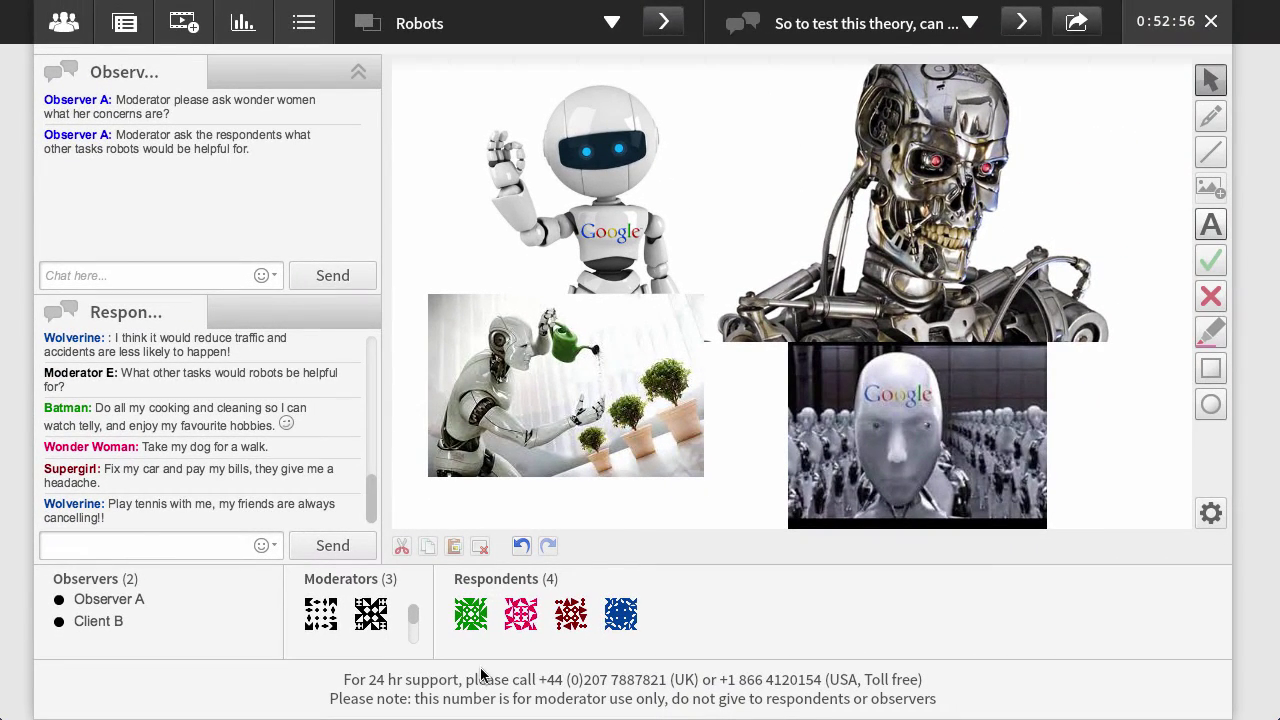
# Collapse the observer chat and send the guide question "What do you think of this video?" to the respondents.
pyautogui.click(470, 614)
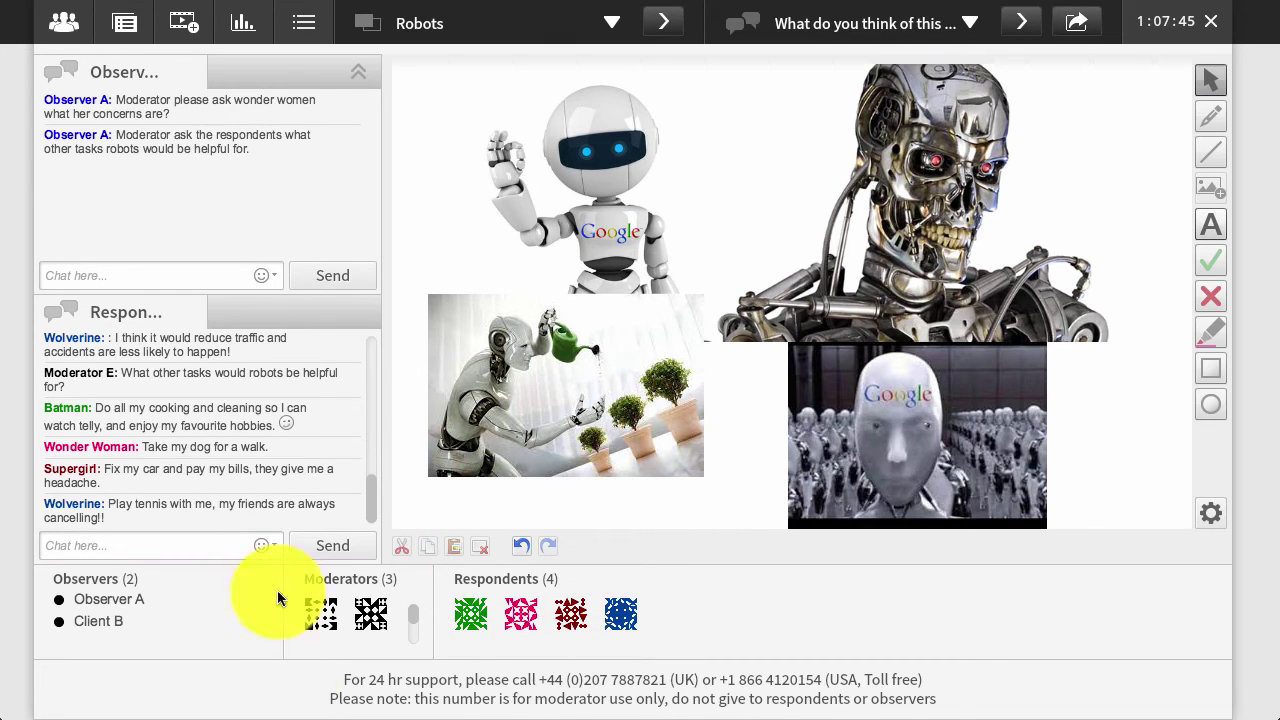
pyautogui.click(361, 76)
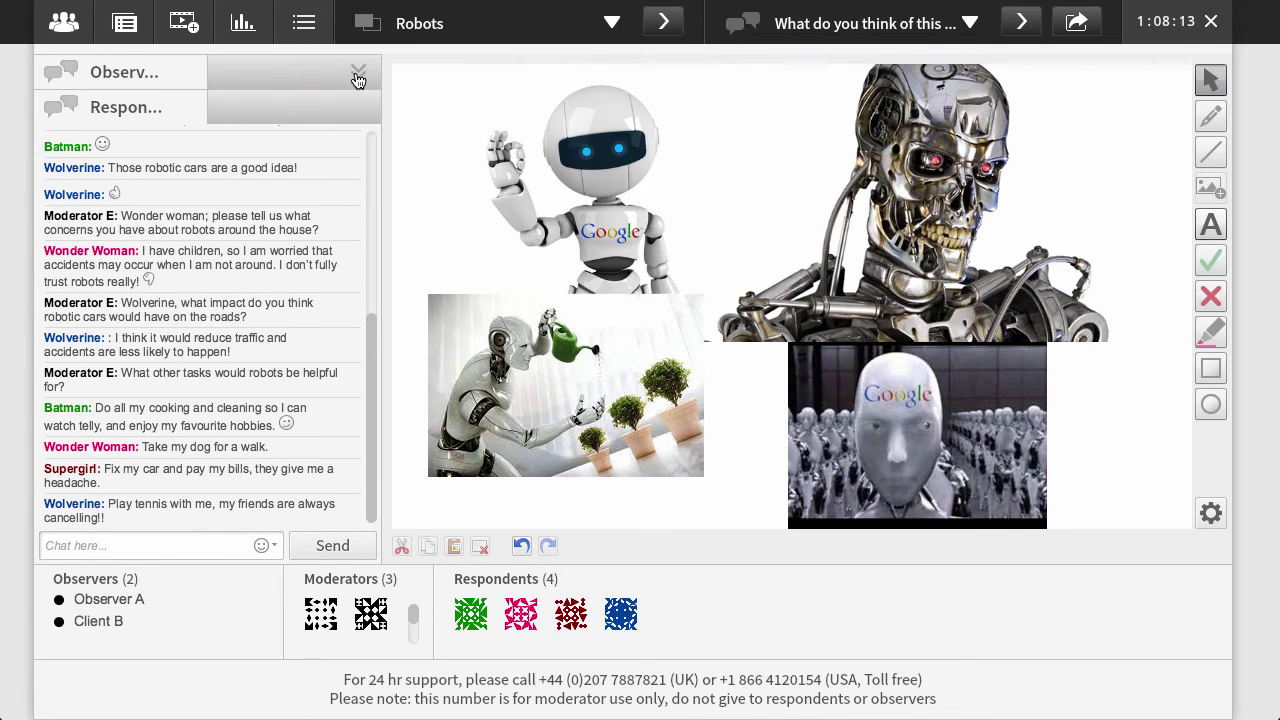
pyautogui.click(1077, 22)
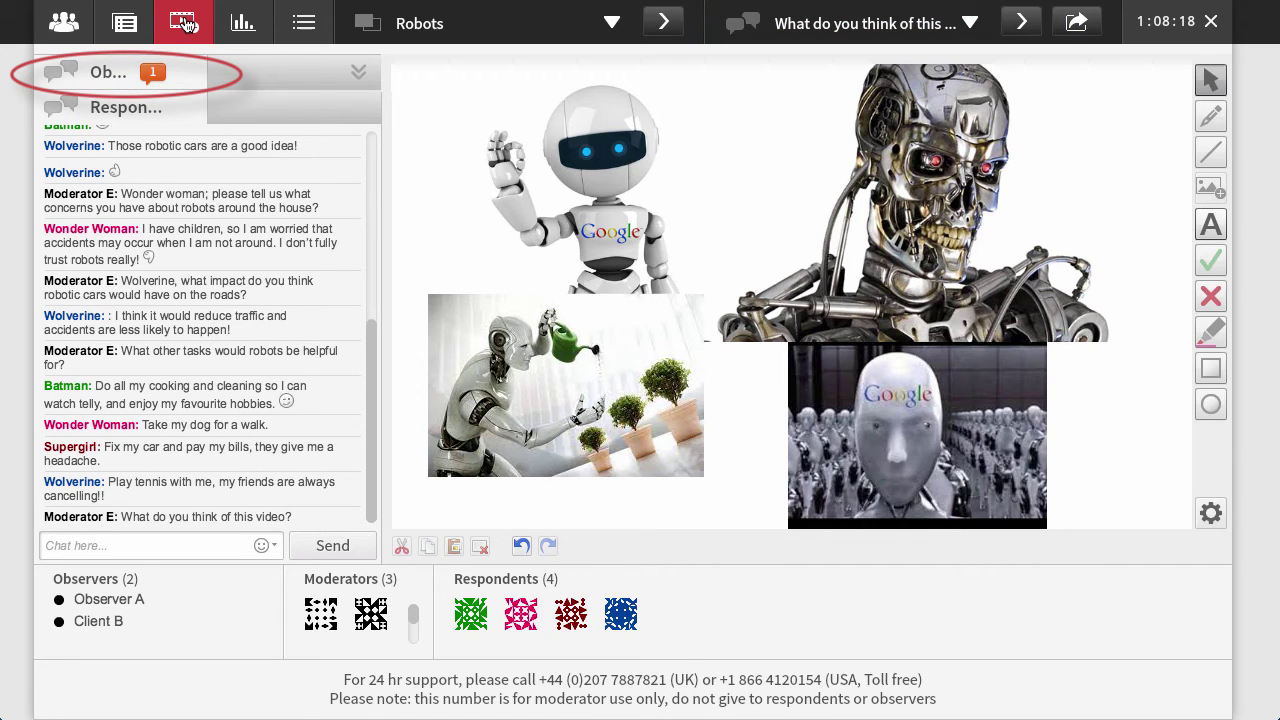
# Play the NaoRobot video from the media library for the group.
pyautogui.click(185, 23)
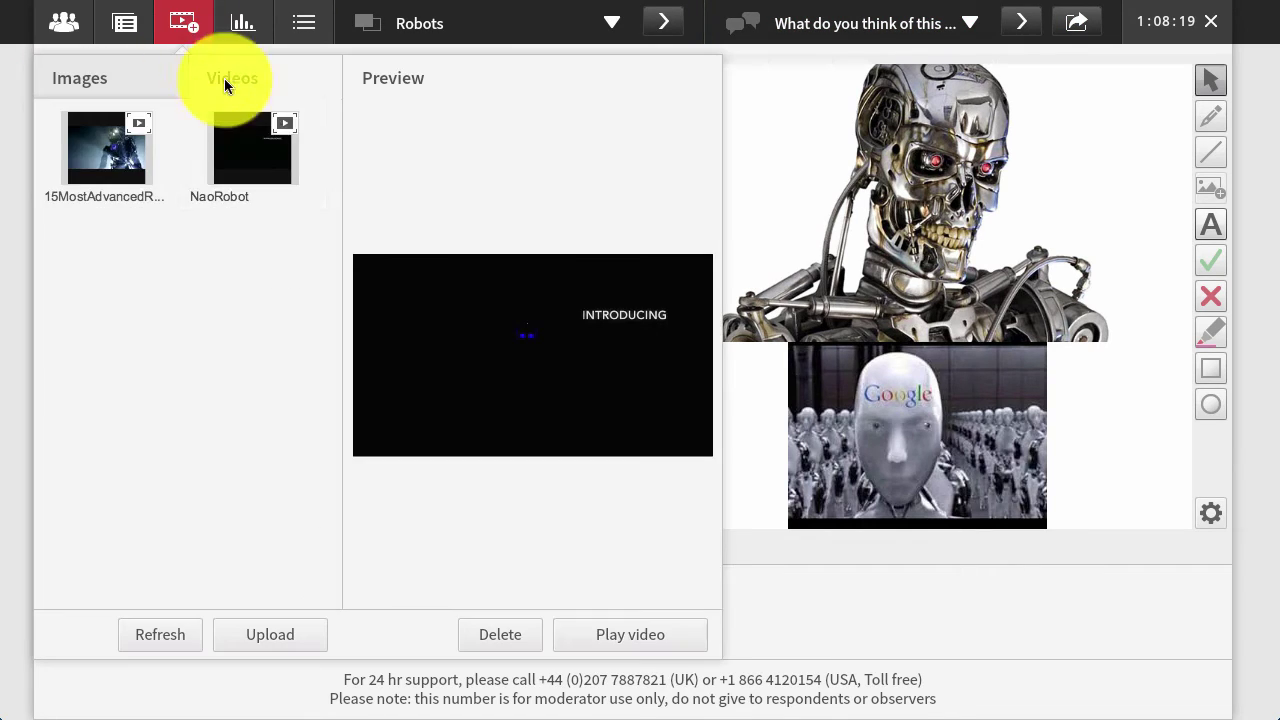
pyautogui.click(251, 153)
pyautogui.click(615, 637)
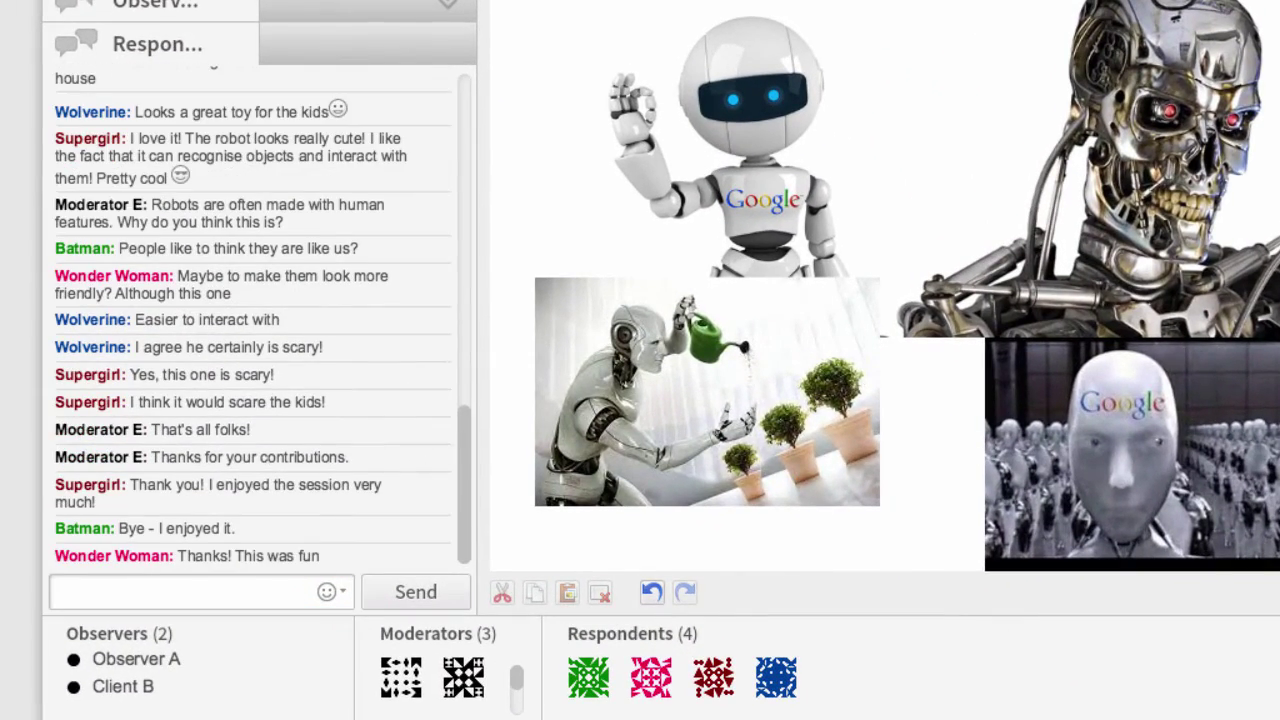
# Send "Thanks. :)" in the respondent chat and end the session.
pyautogui.click(147, 592)
pyautogui.write('Th')
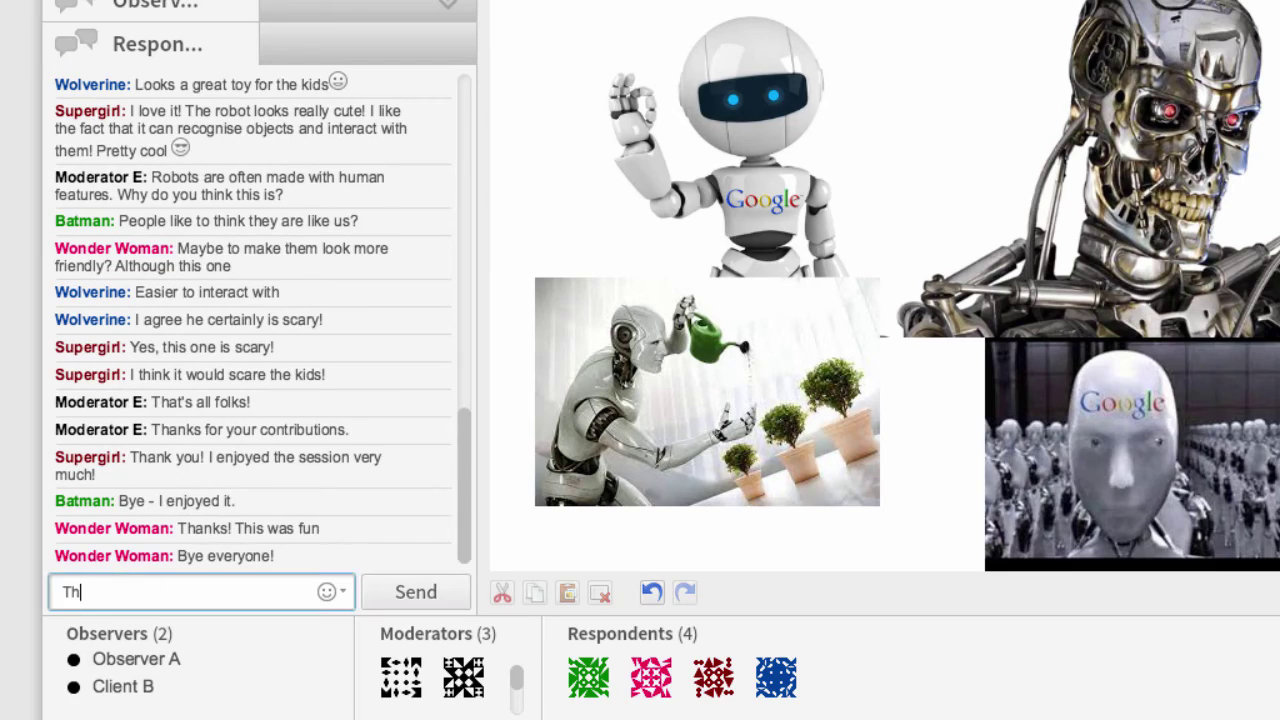
pyautogui.write('anks. :)')
pyautogui.press('Return')
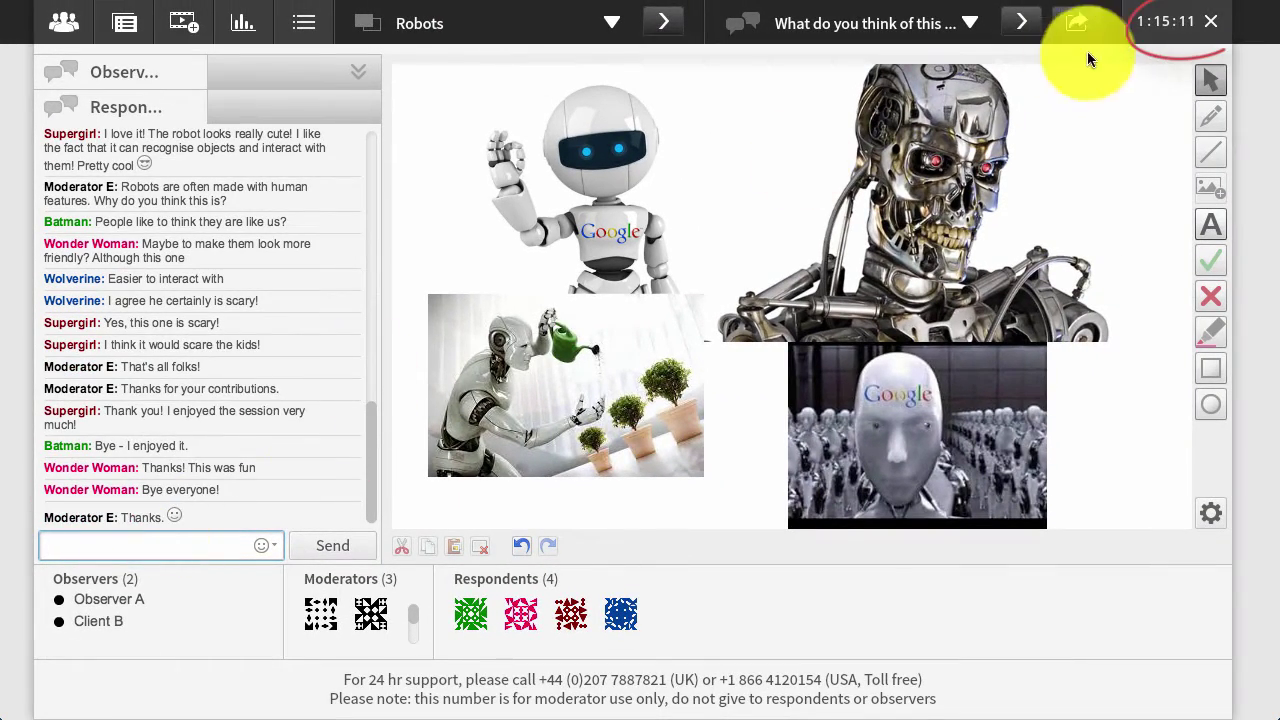
pyautogui.click(1211, 21)
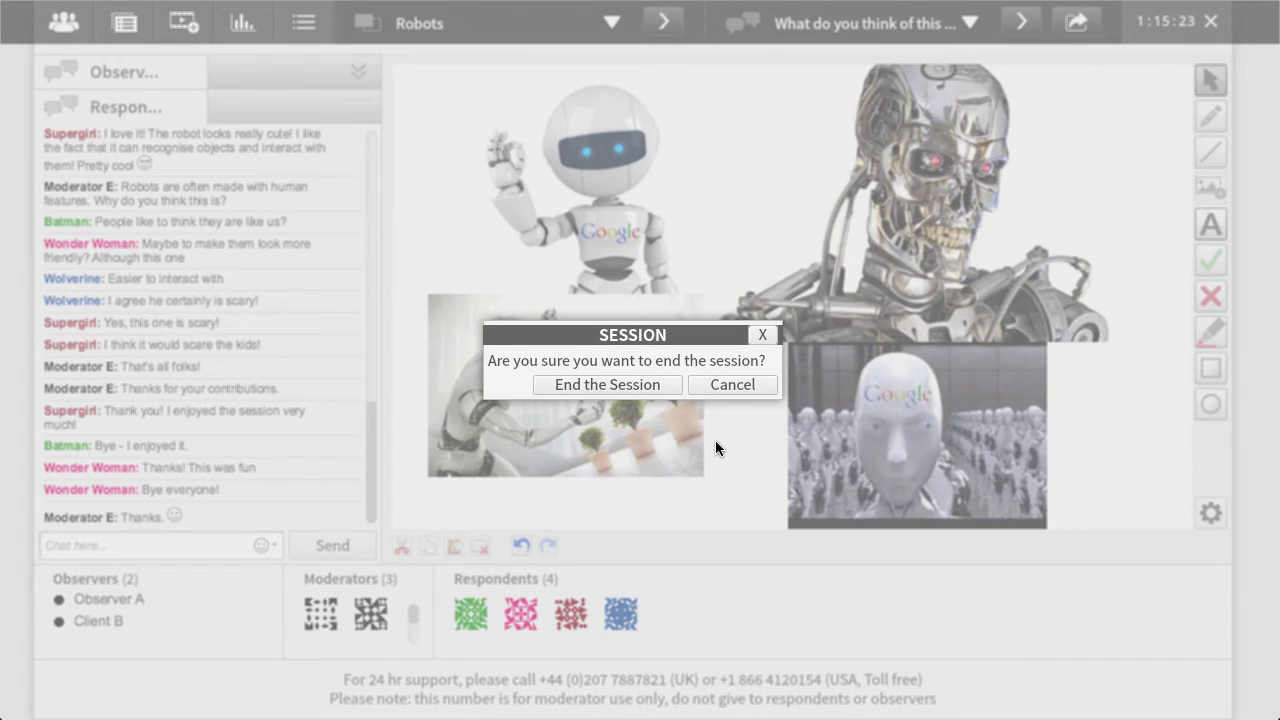
pyautogui.click(664, 384)
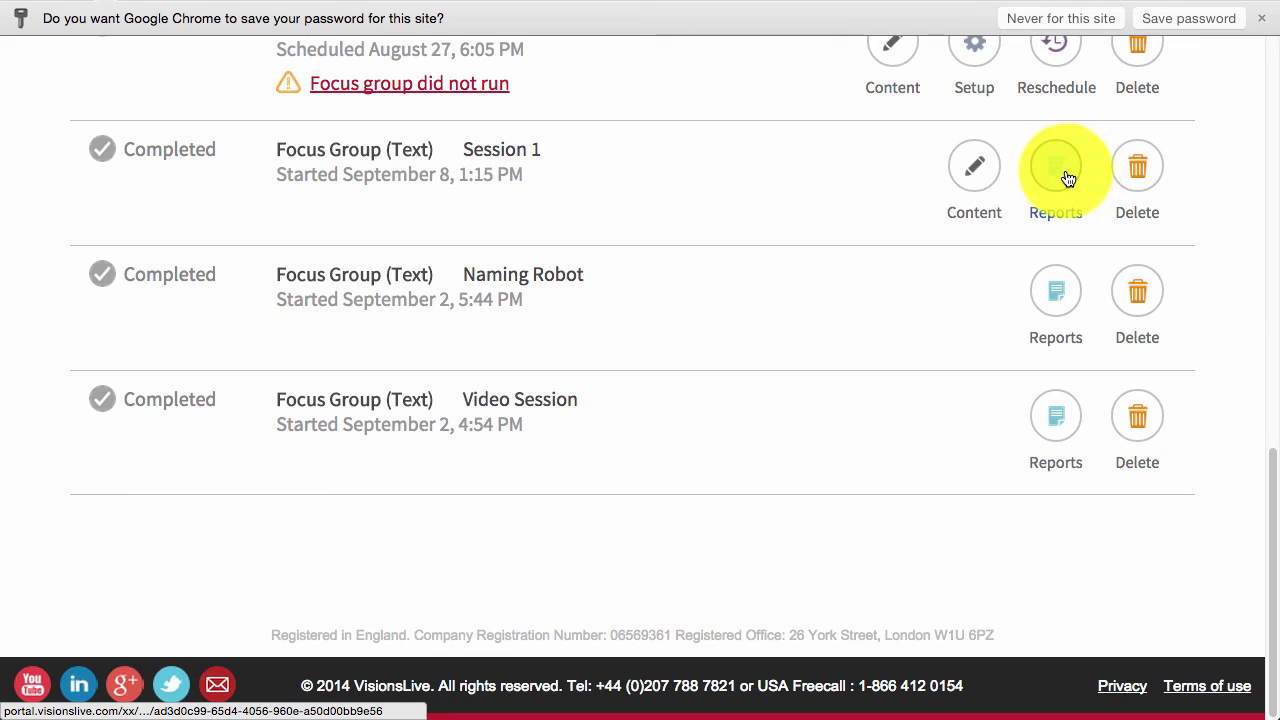
# Open the report of the completed Session 1, review its chat transcripts and open its poll results.
pyautogui.click(1064, 177)
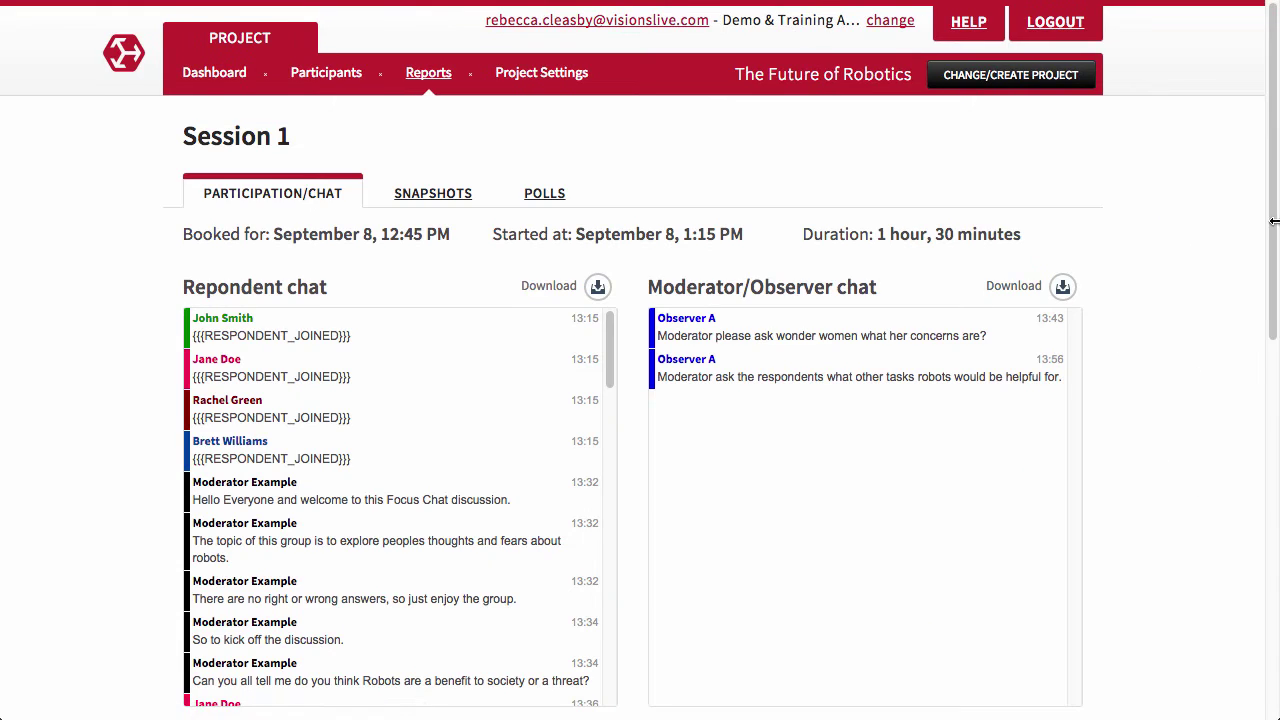
pyautogui.scroll(-8, 1248, 360)
pyautogui.scroll(5, 1245, 372)
pyautogui.scroll(3, 1245, 372)
pyautogui.click(537, 200)
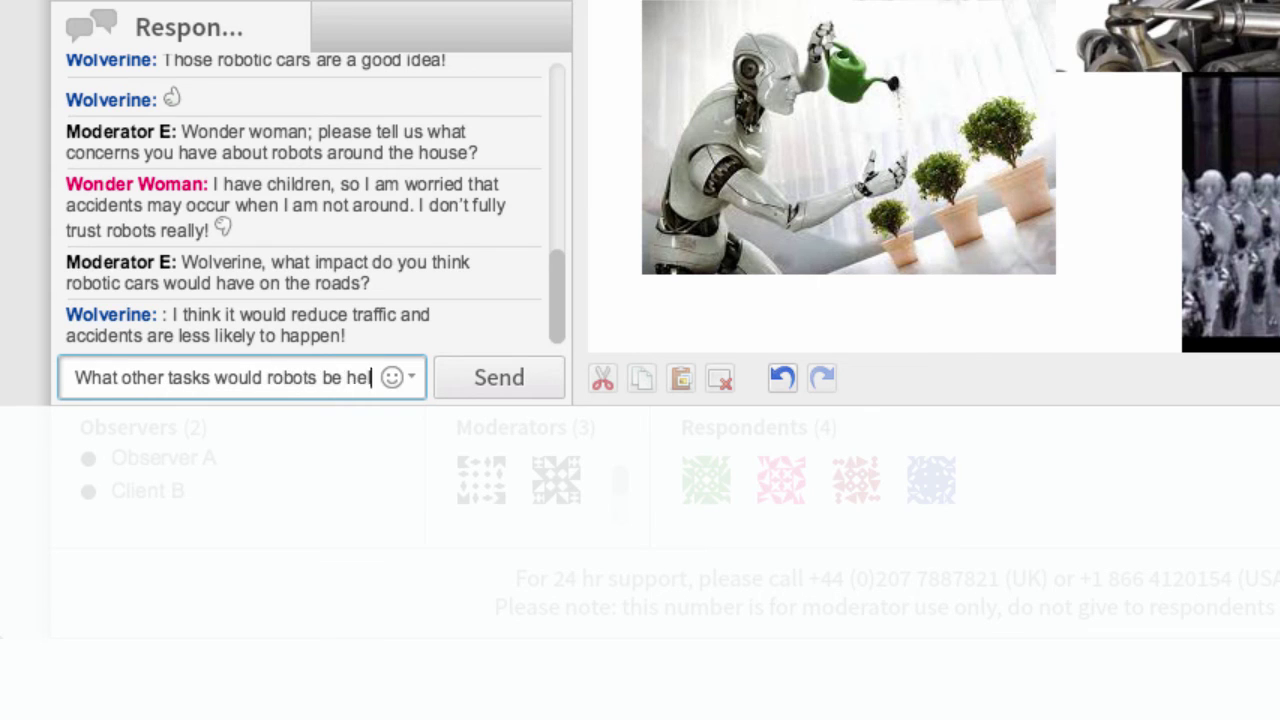
pyautogui.write('pful for?')
pyautogui.press('Return')
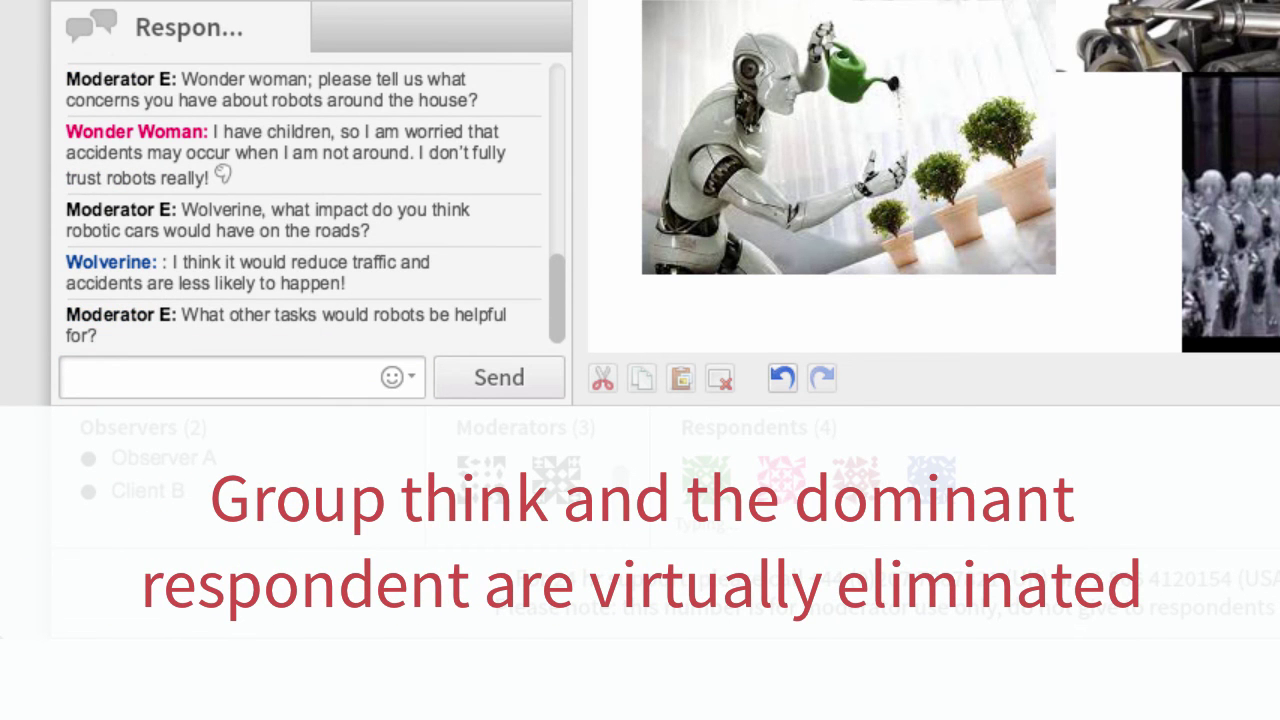